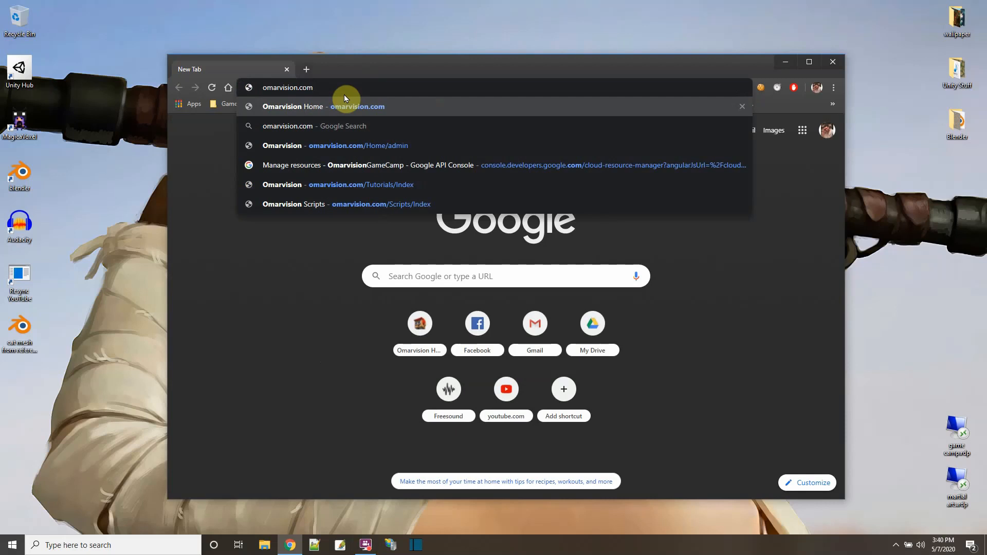
# Open omarvision.com and go to its Tutorials page
pyautogui.press('Return')
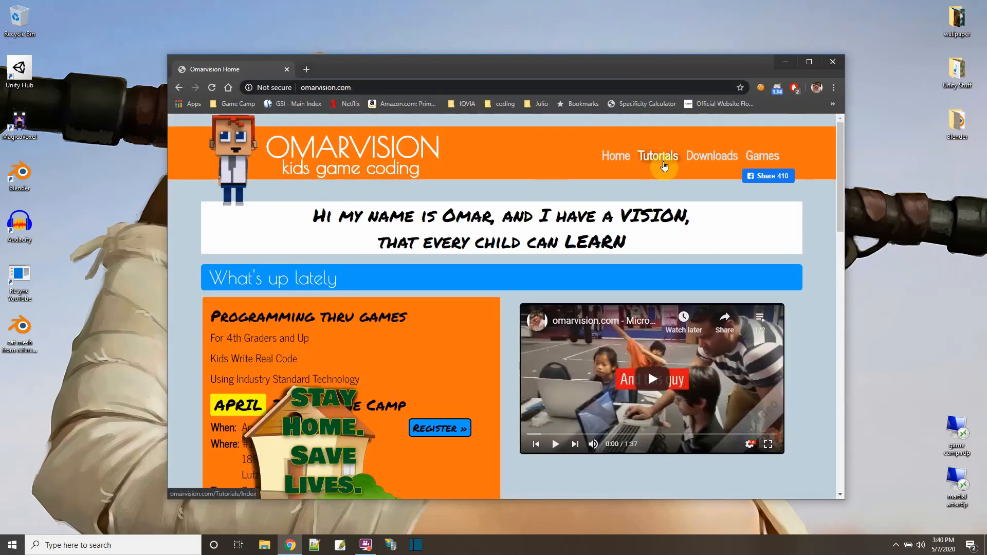
pyautogui.click(663, 166)
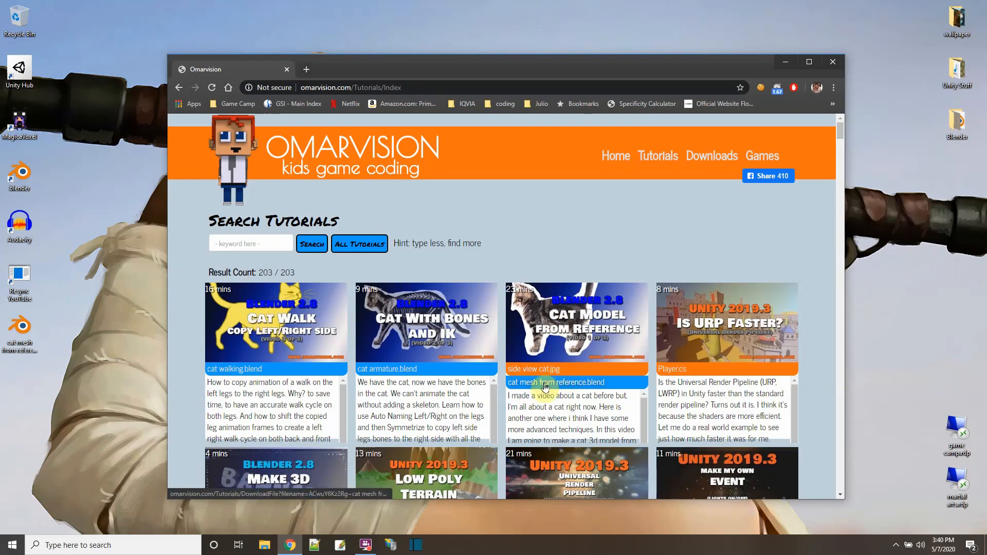
# Replace the desktop copy of cat mesh from reference.blend by deleting it and downloading the file again from the Cat Model tutorial
pyautogui.click(10, 325)
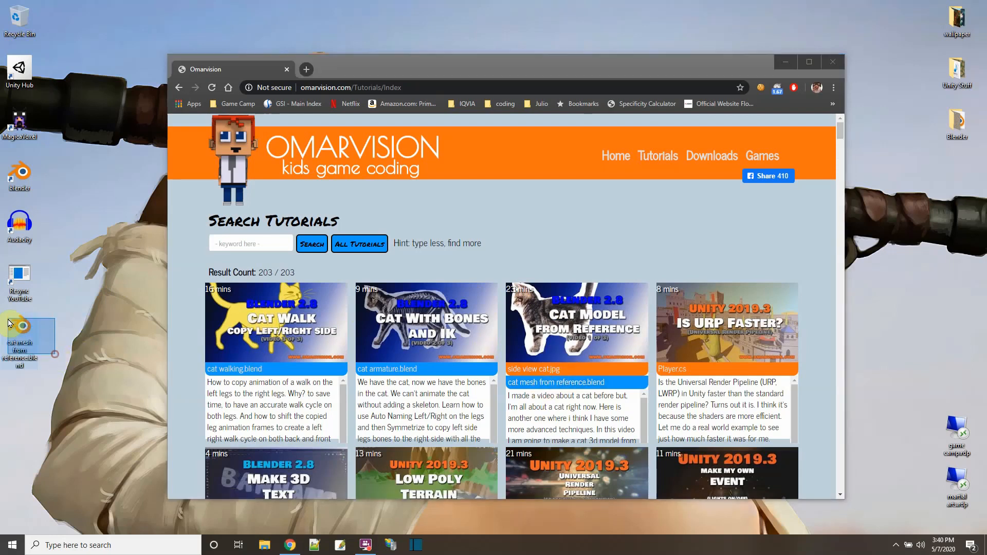
pyautogui.press('Delete')
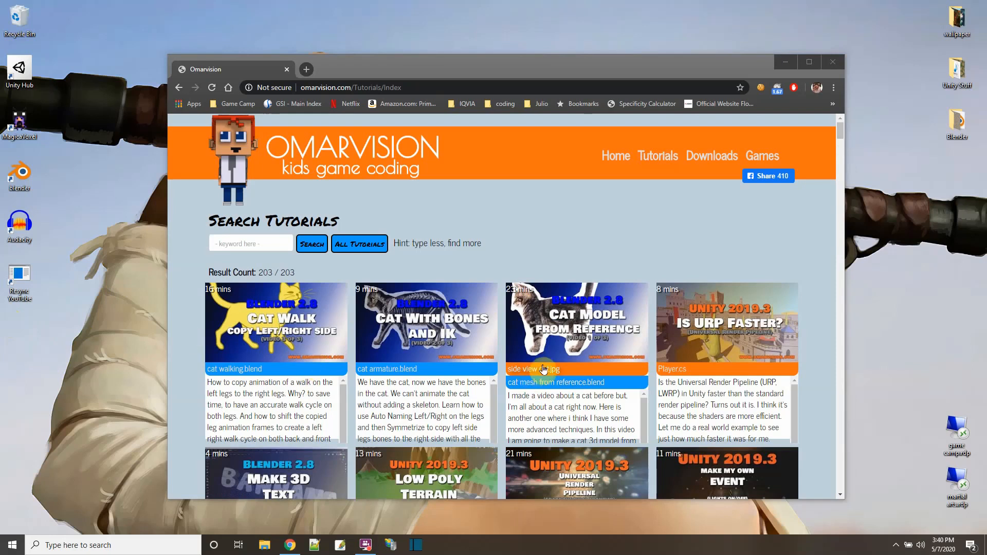
pyautogui.click(567, 383)
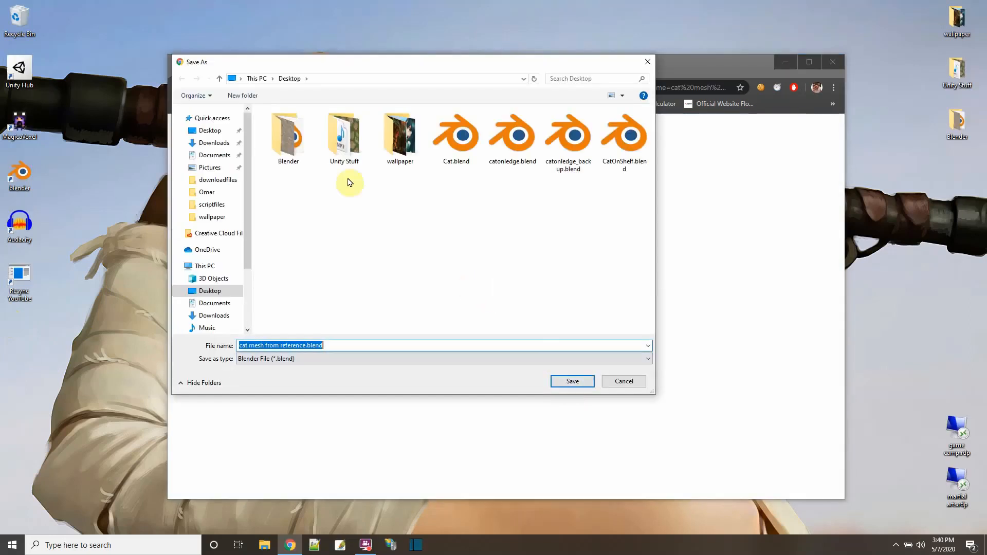
pyautogui.click(560, 384)
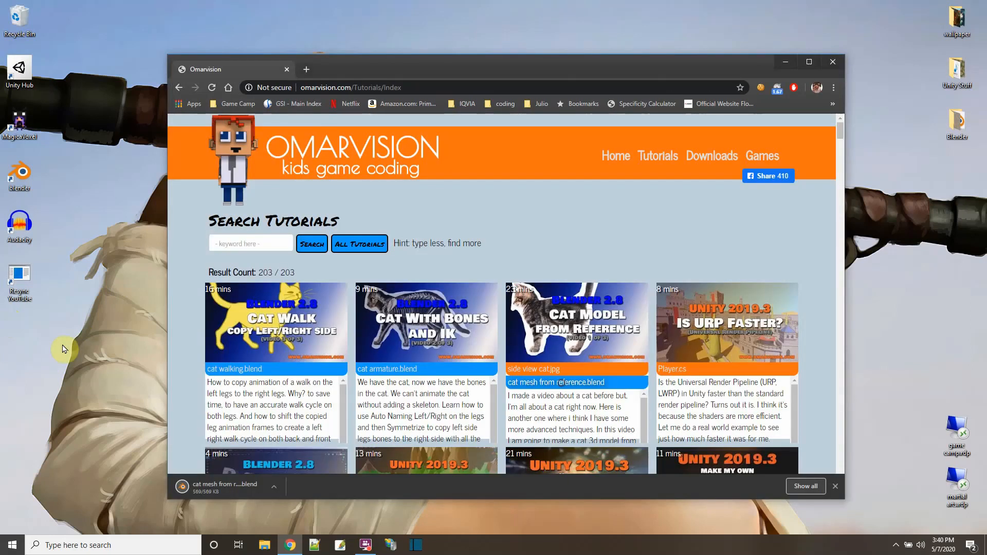
# Close the browser and open cat mesh from reference.blend from the desktop in Blender, viewed from the right side
pyautogui.click(832, 62)
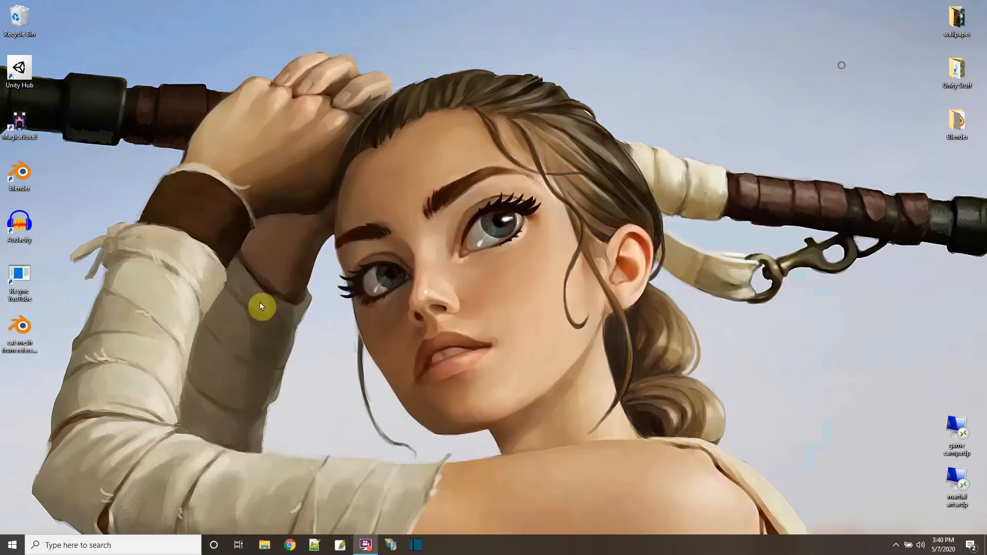
pyautogui.doubleClick(25, 327)
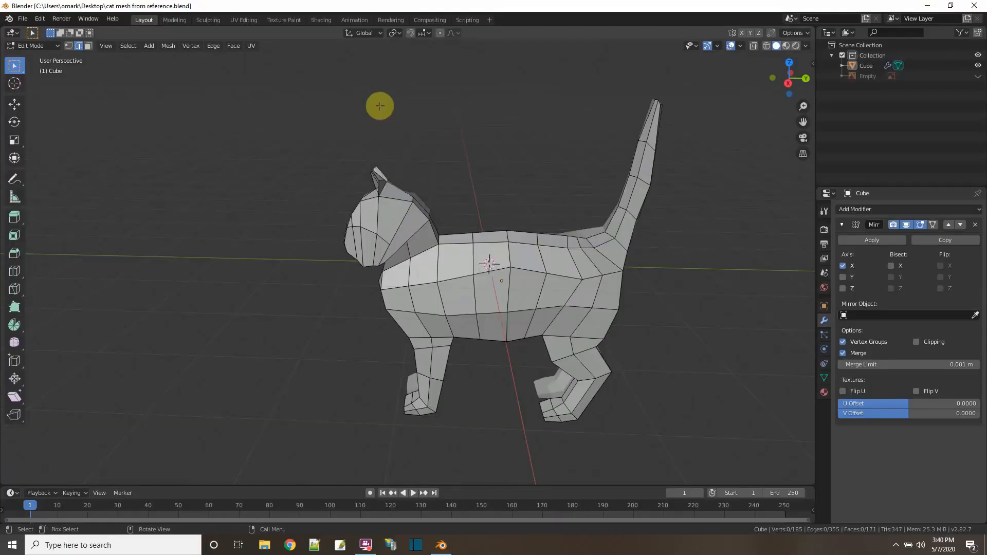
pyautogui.click(788, 82)
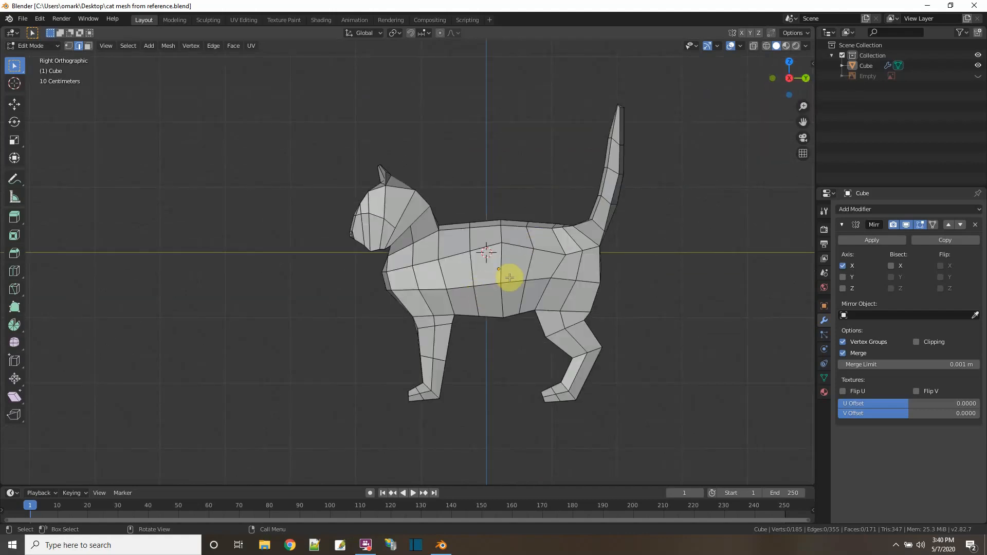
# Switch to Object Mode and move the cat about 2.31 m up and 0.21 m along negative Y, so its feet rest on the ground line
pyautogui.click(38, 45)
pyautogui.click(38, 58)
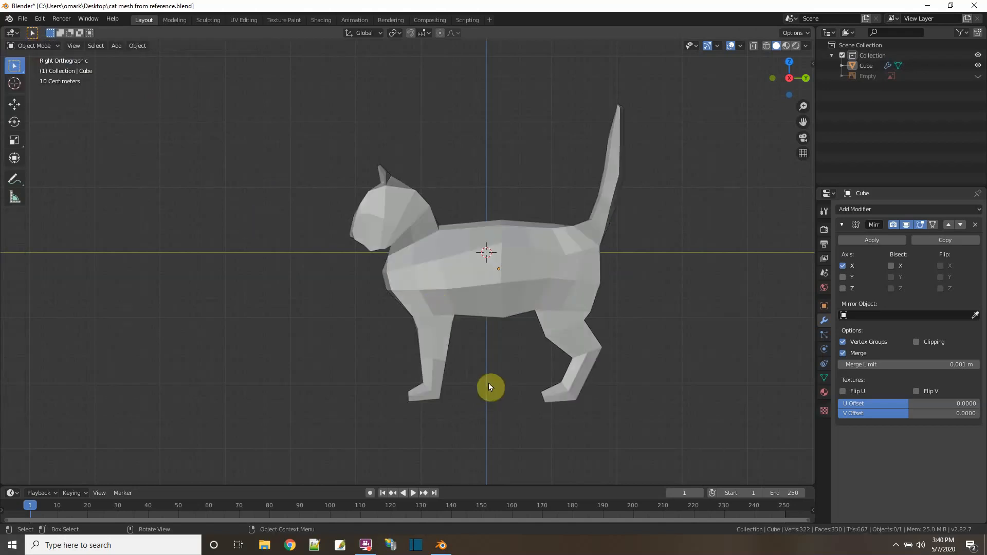
pyautogui.click(502, 304)
pyautogui.press('g')
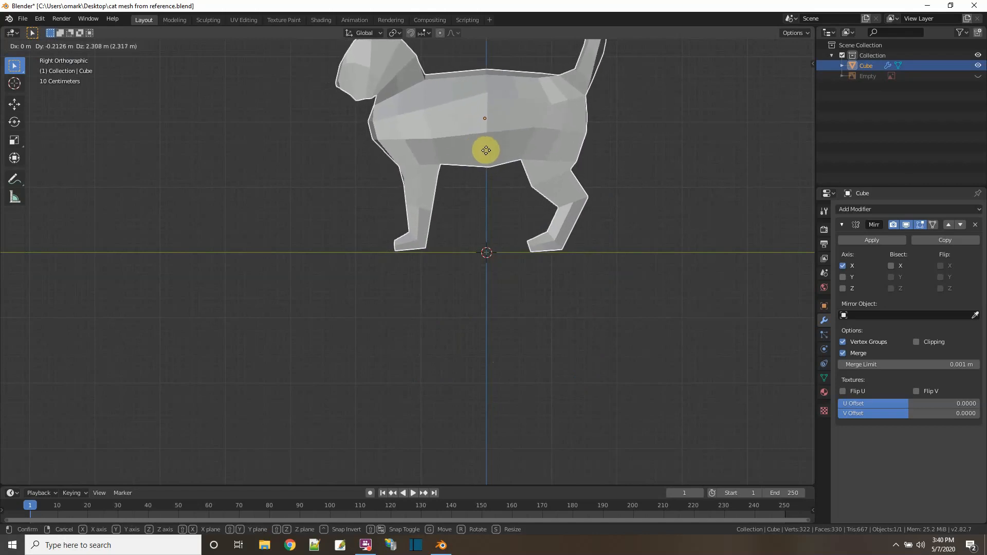
pyautogui.click(485, 150)
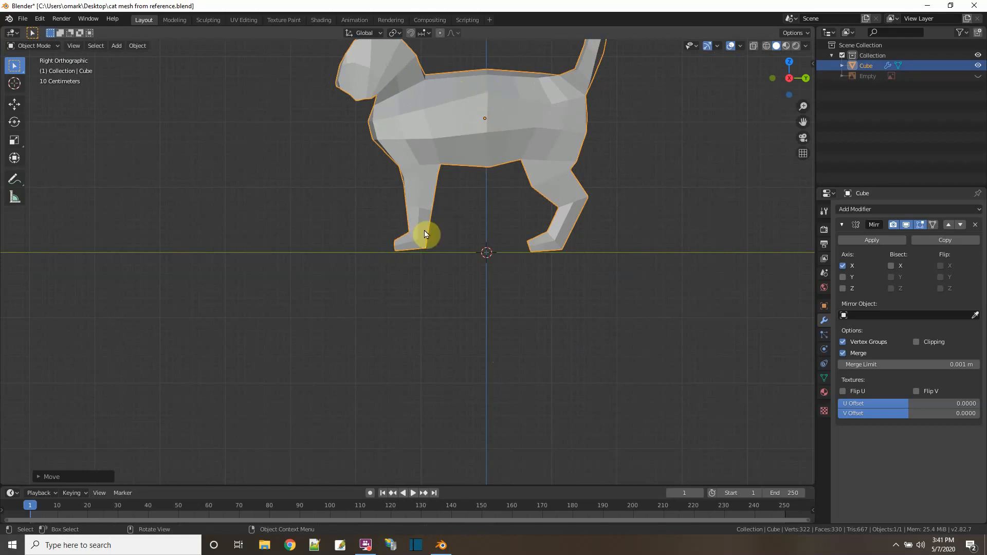
# Turn on X-ray display and add a Single Bone armature at the world origin
pyautogui.keyDown('shift'); pyautogui.moveTo(619, 123); pyautogui.dragTo(564, 252, button='middle'); pyautogui.keyUp('shift')
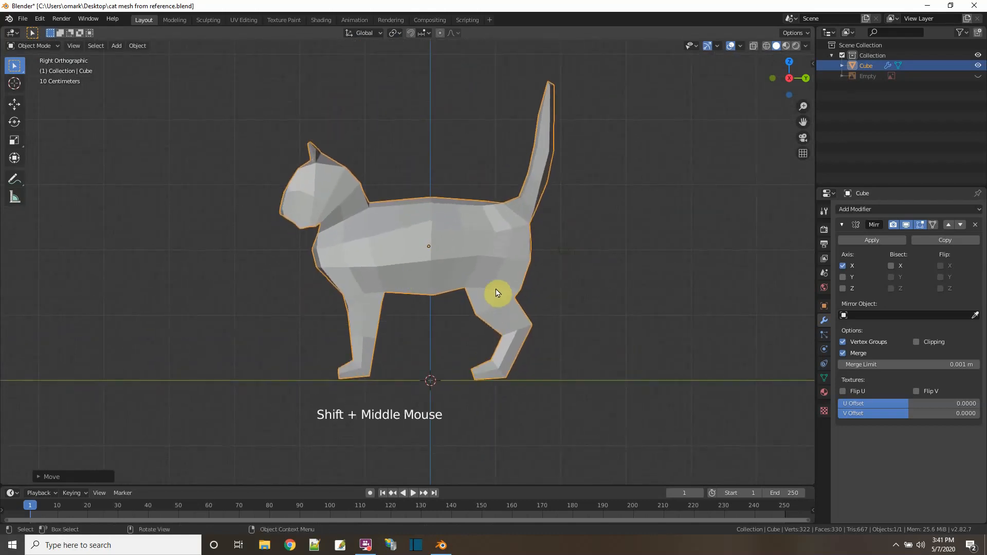
pyautogui.click(375, 247)
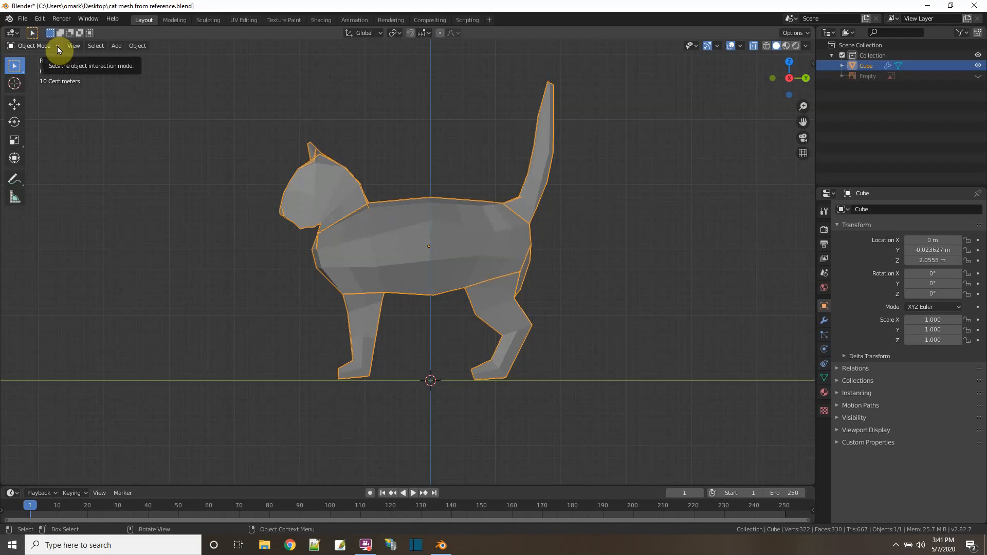
pyautogui.click(135, 98)
pyautogui.click(116, 45)
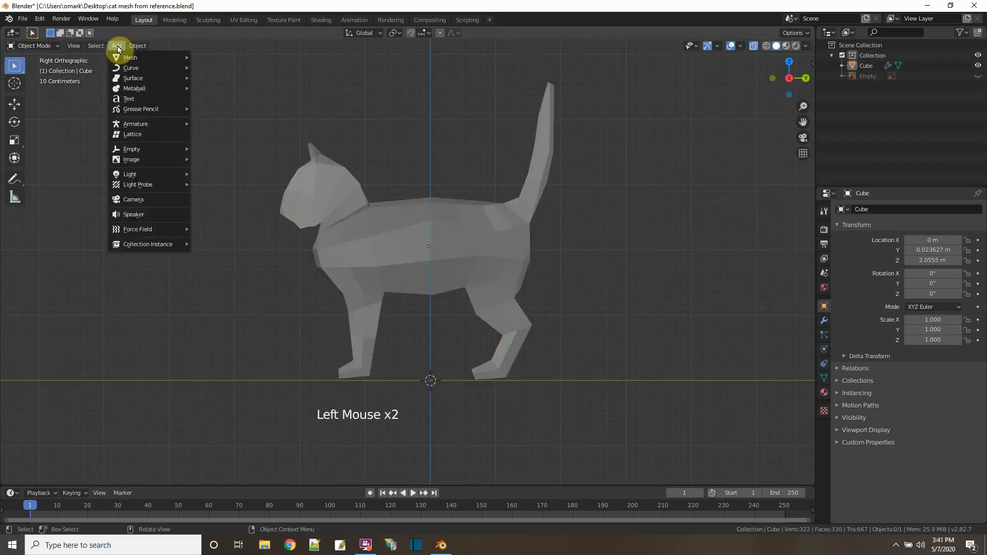
pyautogui.moveTo(130, 58)
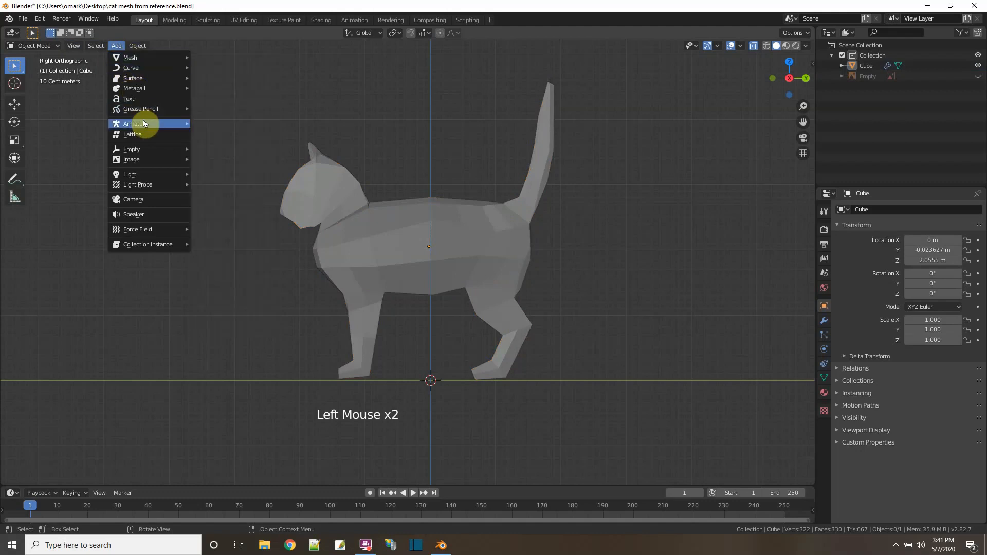
pyautogui.moveTo(152, 124)
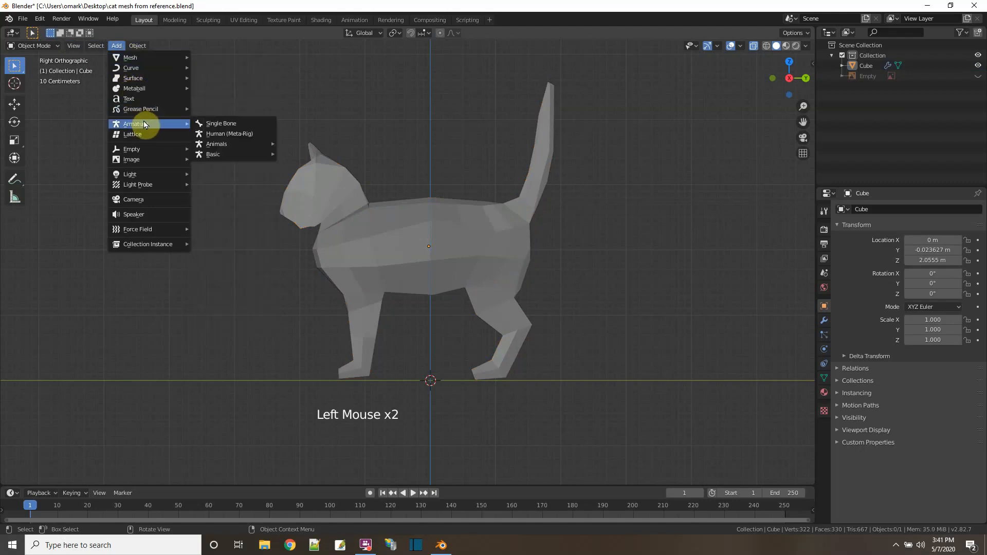
pyautogui.click(228, 126)
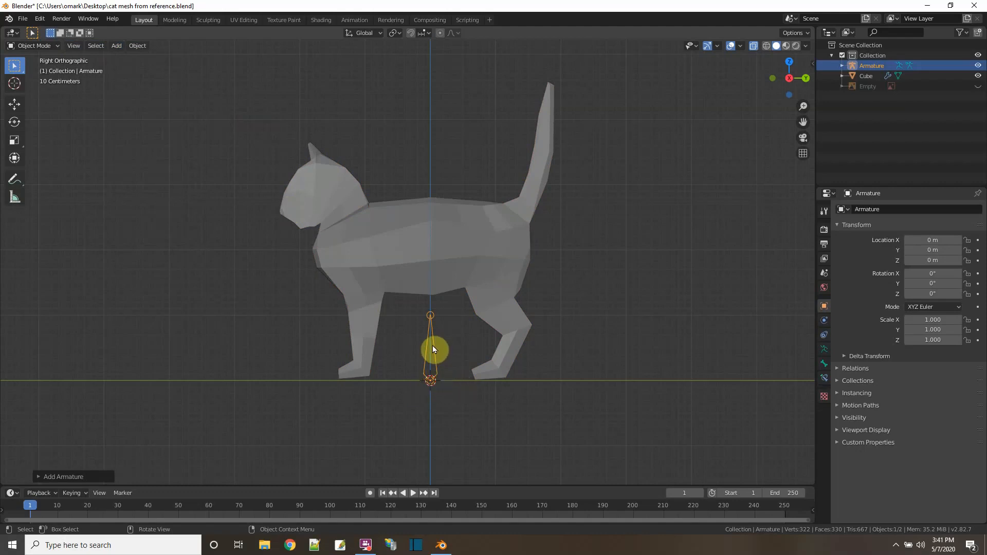
# In Edit Mode, extrude a second bone from the root bone's tip up into the cat's back and disconnect it from its parent
pyautogui.click(34, 45)
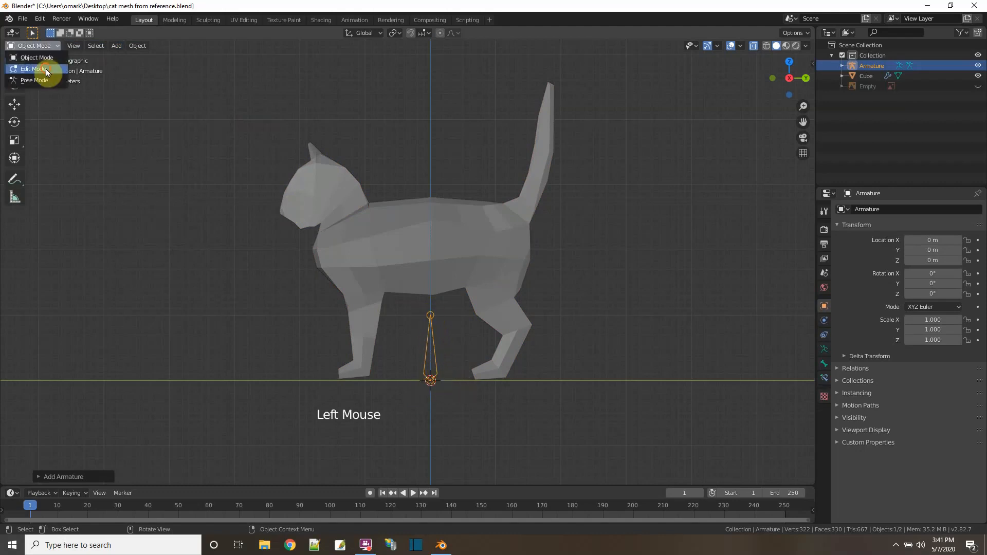
pyautogui.click(44, 70)
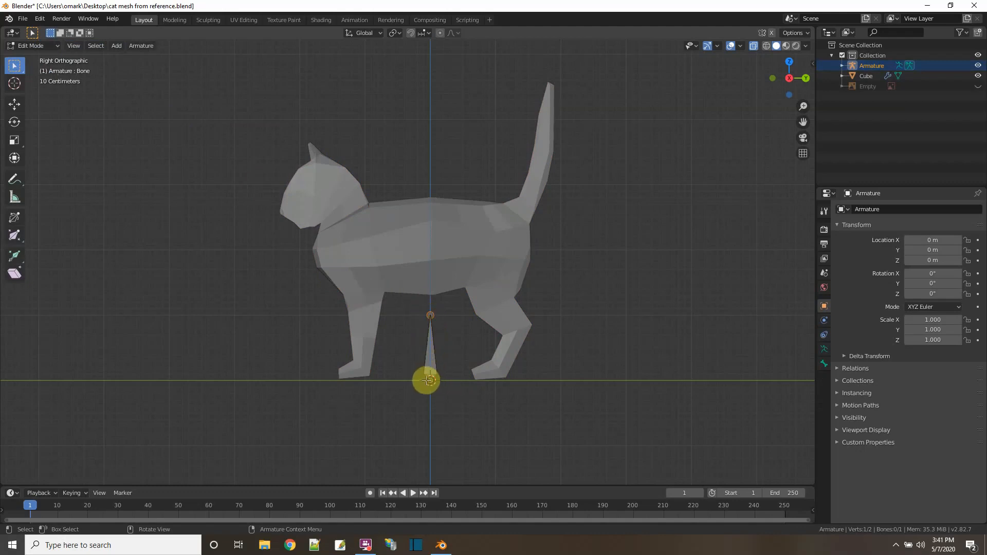
pyautogui.click(430, 314)
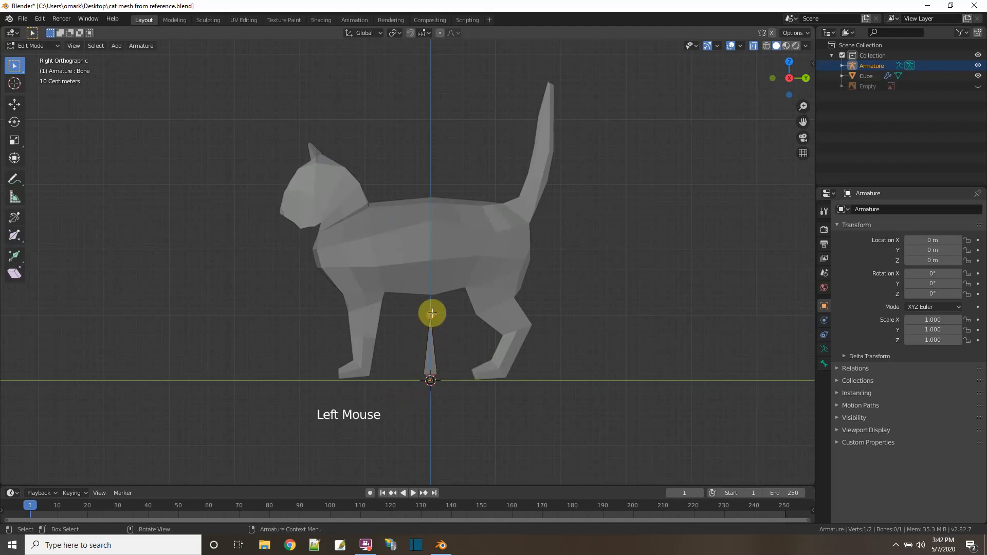
pyautogui.press('e')
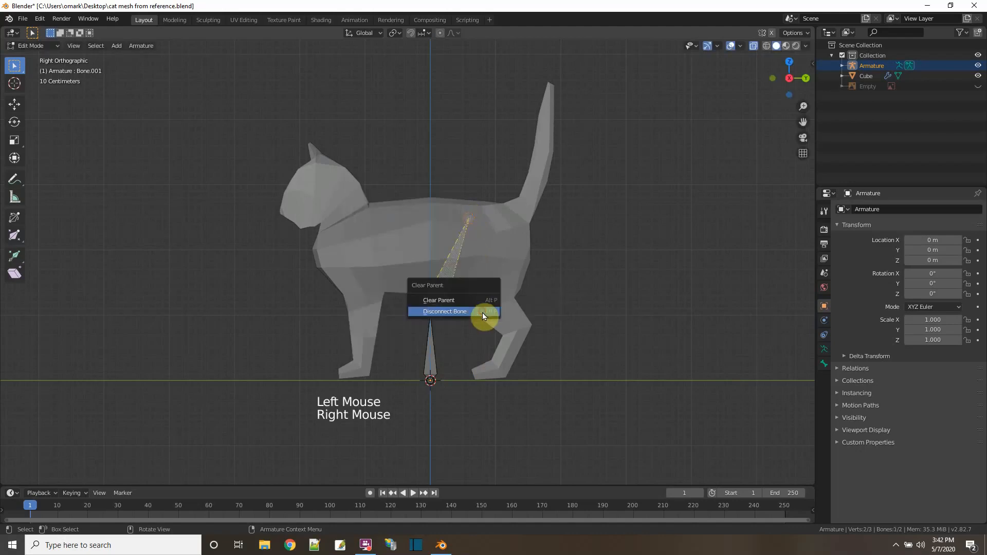
pyautogui.click(446, 313)
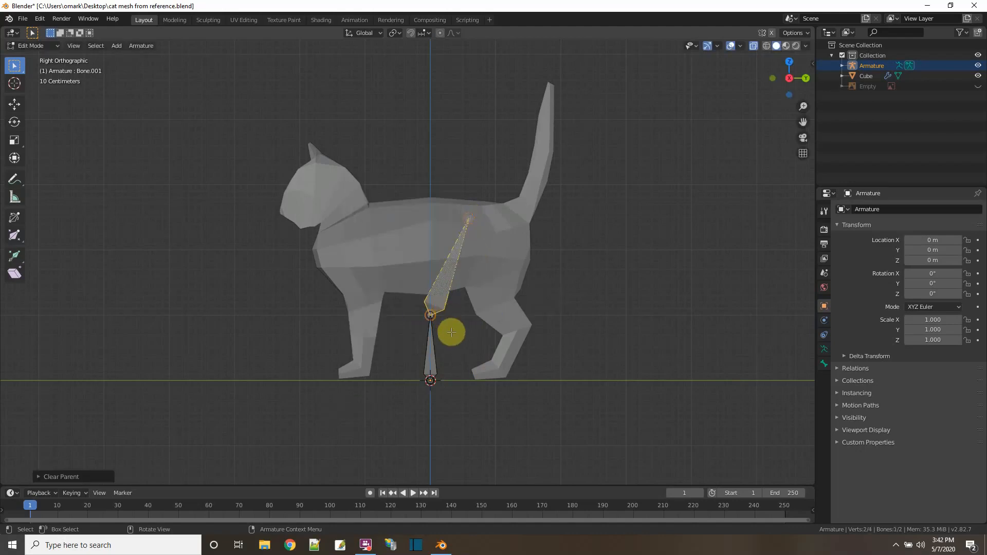
# Move the base of the disconnected bone about 1.26 m along Y and 1.22 m up, into the cat's rump below the tail
pyautogui.click(452, 332)
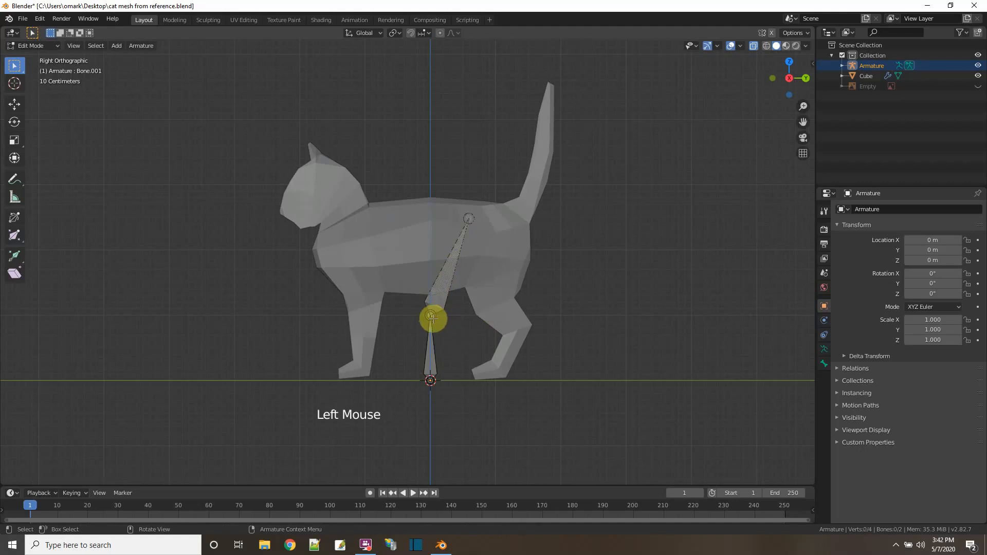
pyautogui.press('g')
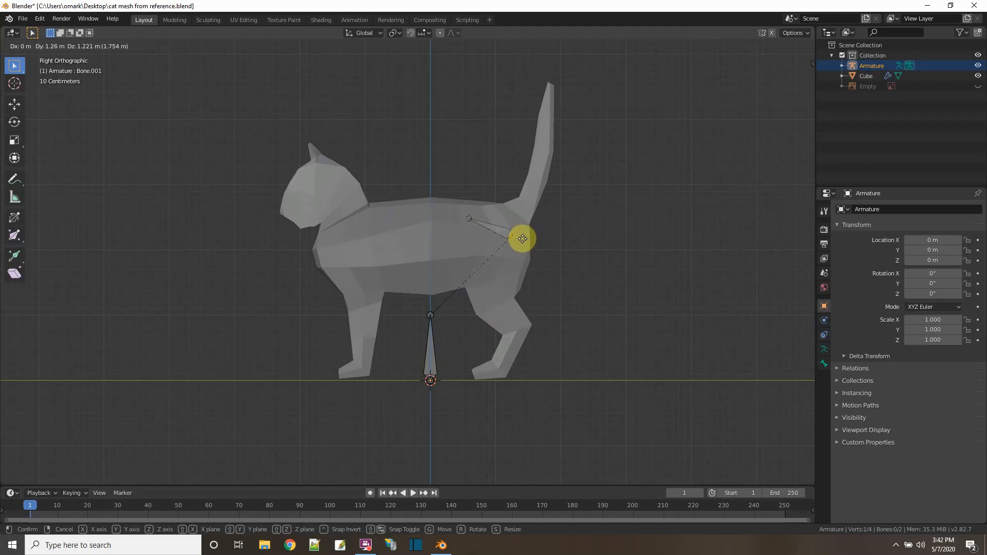
pyautogui.click(522, 239)
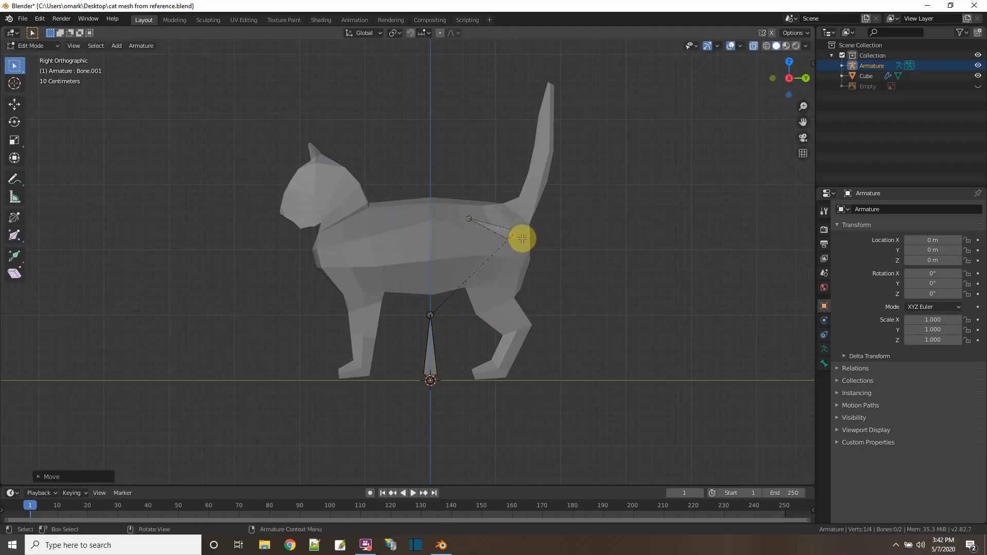
# Extrude two spine bones, about 0.93 m and 0.86 m long, from the hip bone's front tip toward the shoulders
pyautogui.click(468, 221)
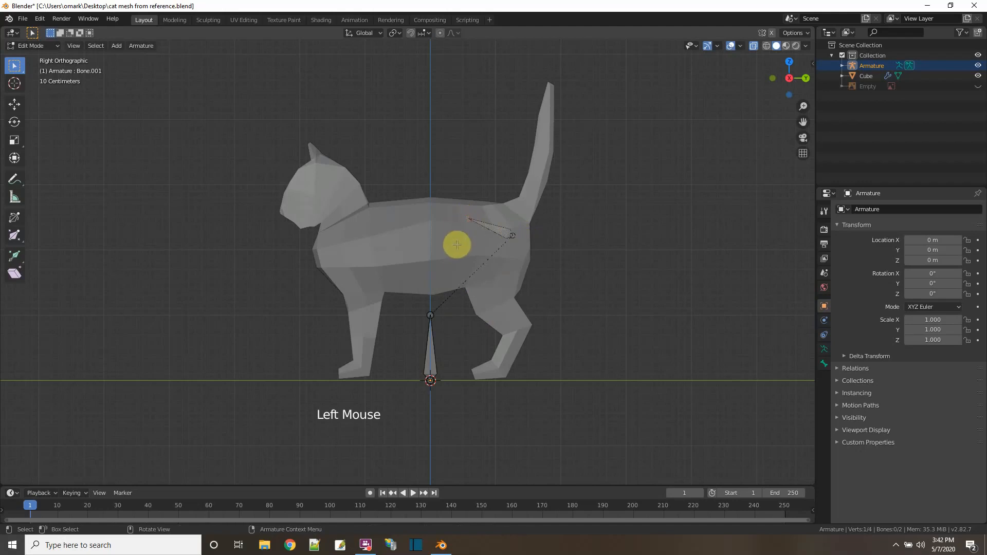
pyautogui.press('e')
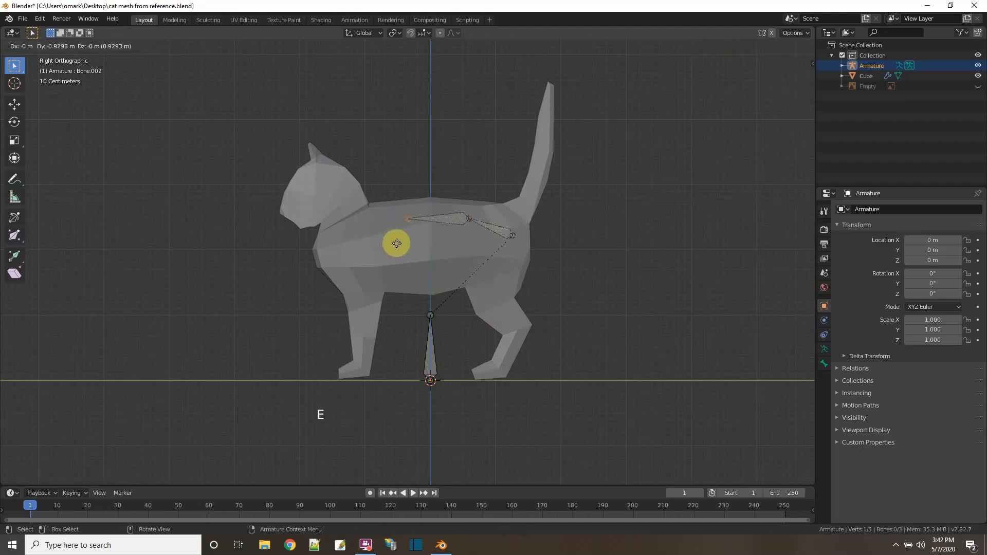
pyautogui.click(396, 243)
pyautogui.press('e')
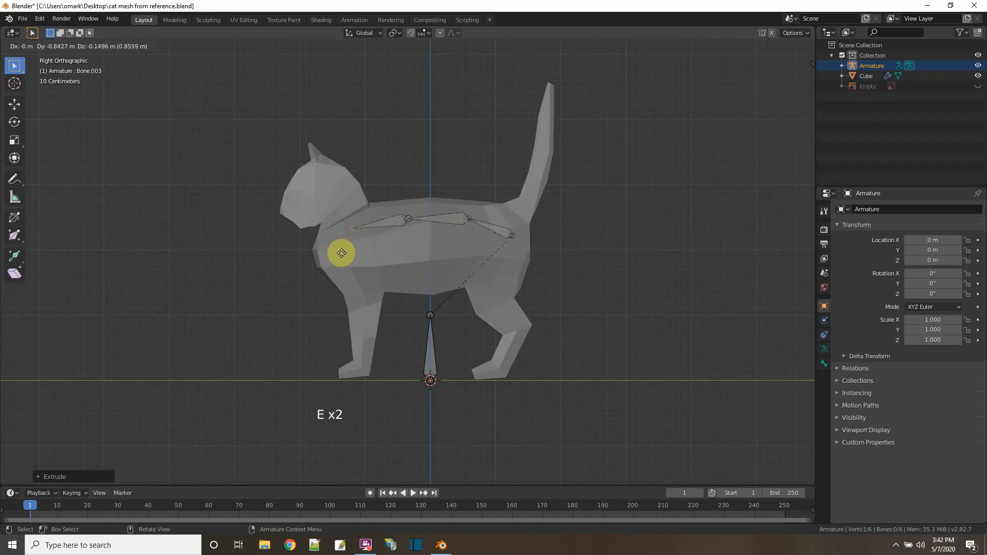
pyautogui.click(341, 251)
# Extrude a neck bone from the spine's front end up into the head, followed by a head bone toward the muzzle
pyautogui.press('e')
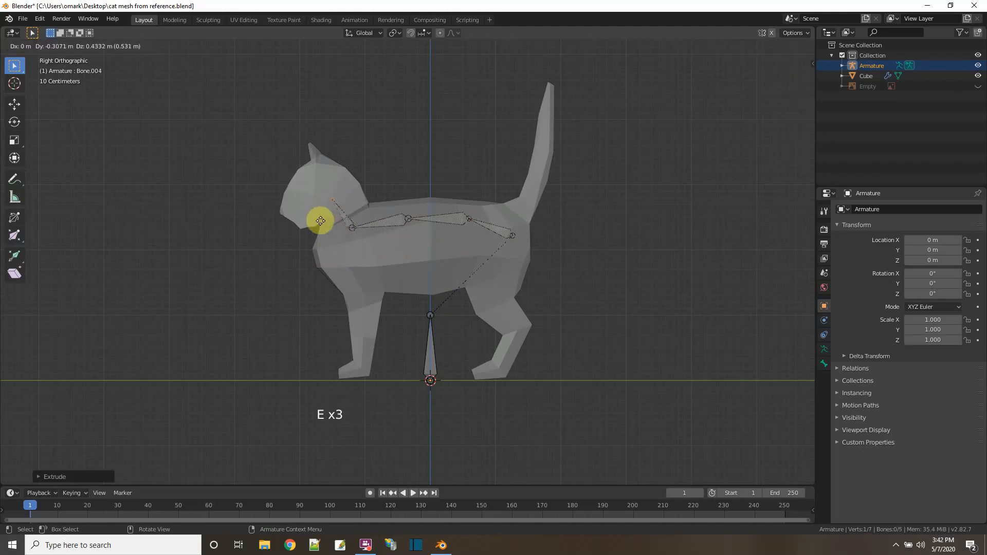
pyautogui.click(320, 214)
pyautogui.press('e')
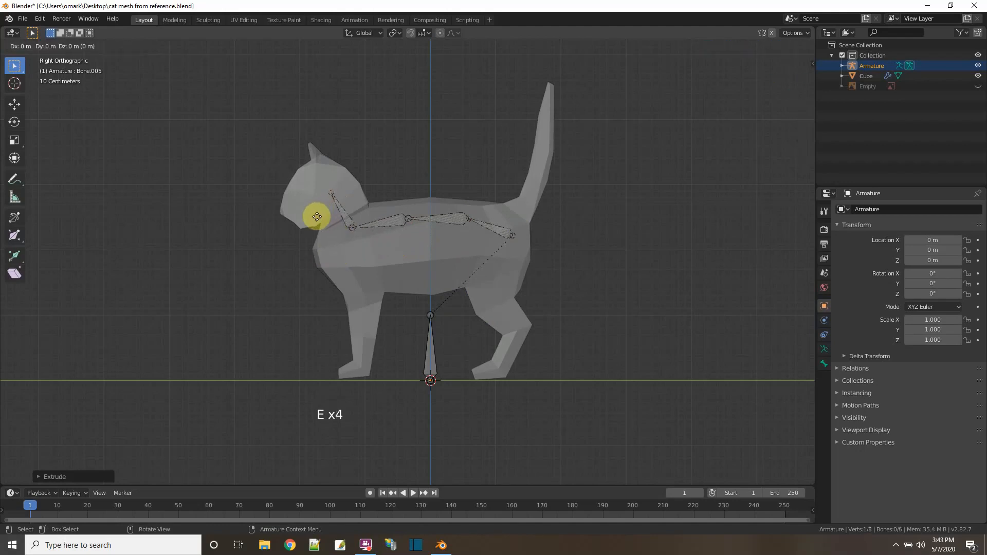
pyautogui.click(289, 237)
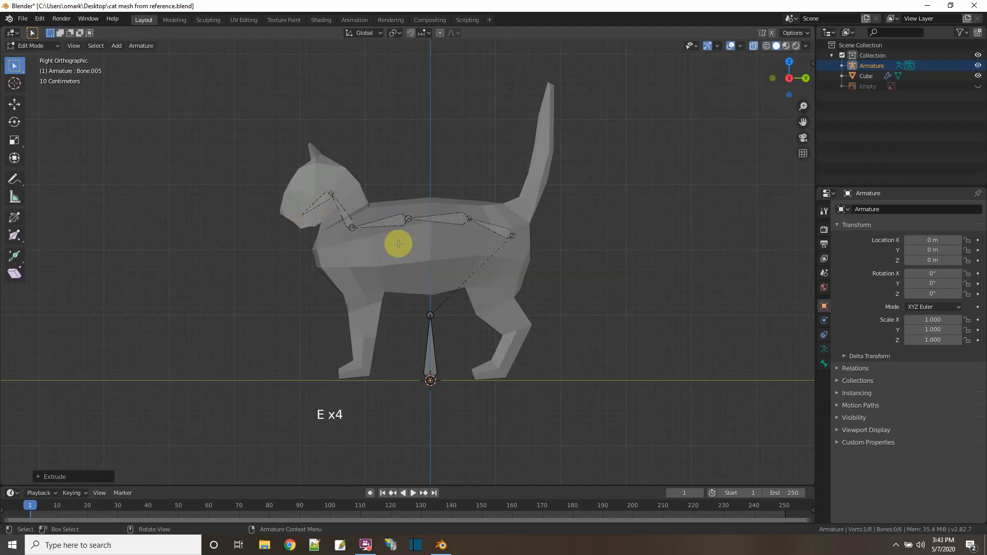
# Extrude a four-bone front leg chain from the spine's front joint, down through the chest, elbow and ankle to the paw tip
pyautogui.click(351, 233)
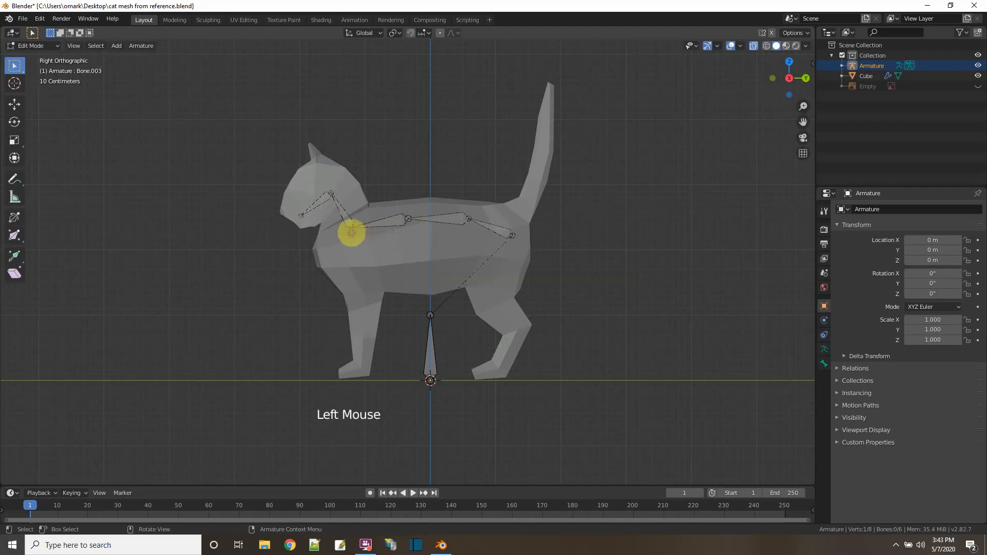
pyautogui.press('e')
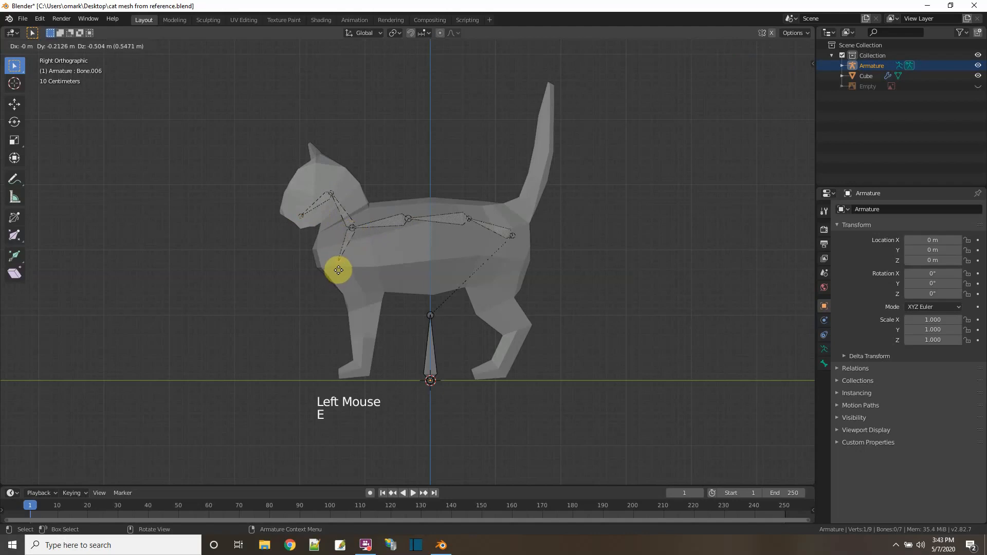
pyautogui.click(336, 272)
pyautogui.press('e')
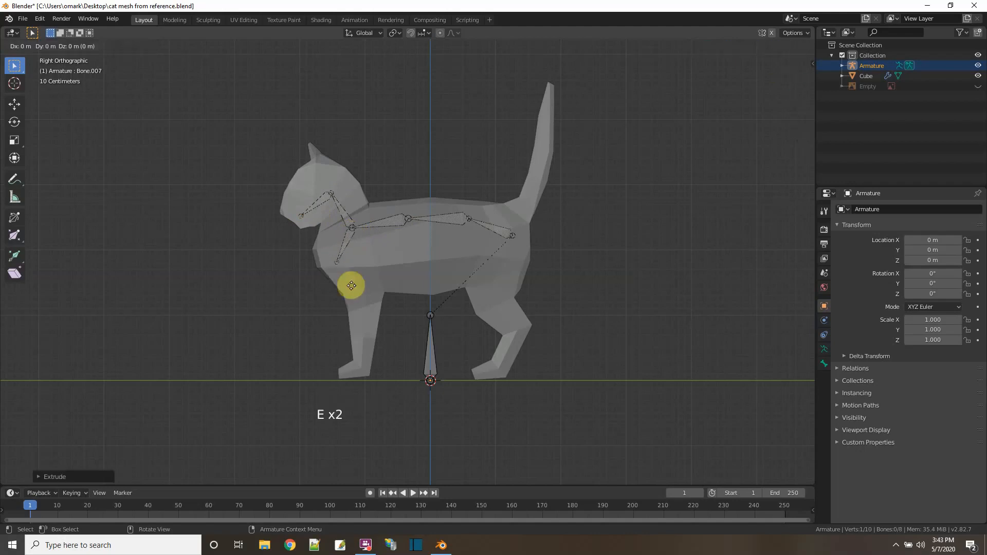
pyautogui.click(364, 314)
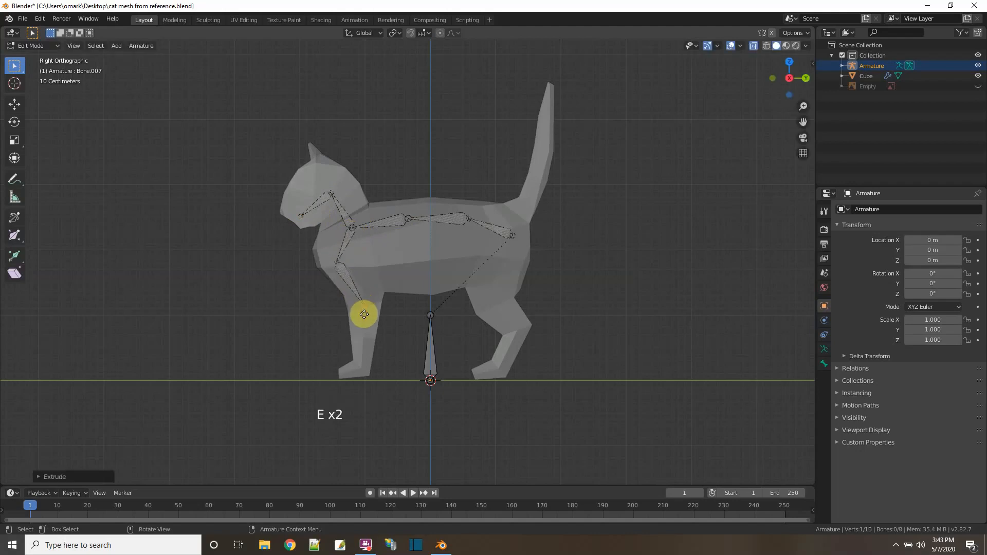
pyautogui.press('e')
pyautogui.click(362, 375)
pyautogui.press('e')
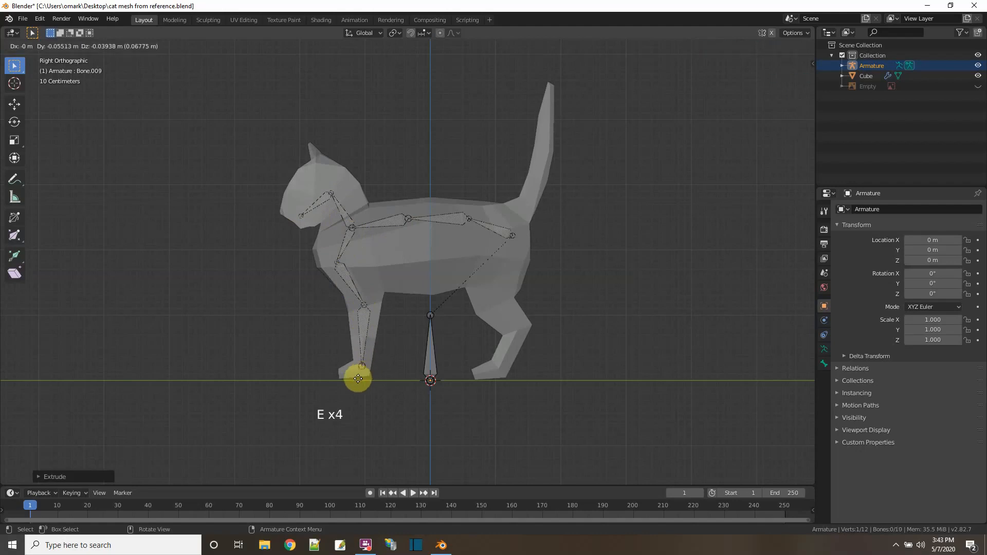
pyautogui.click(346, 381)
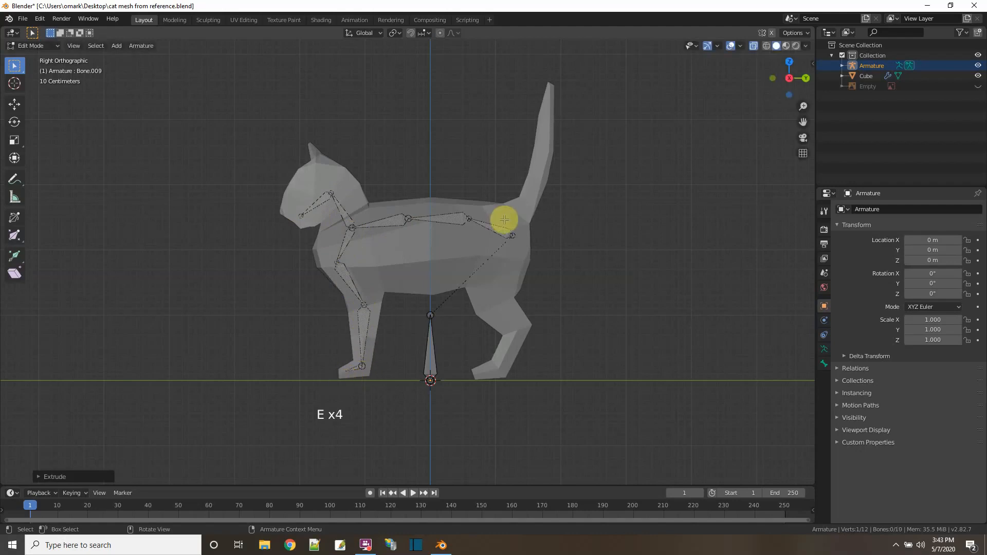
# Move the hip bone's rear joint slightly upward inside the cat's rump
pyautogui.click(513, 237)
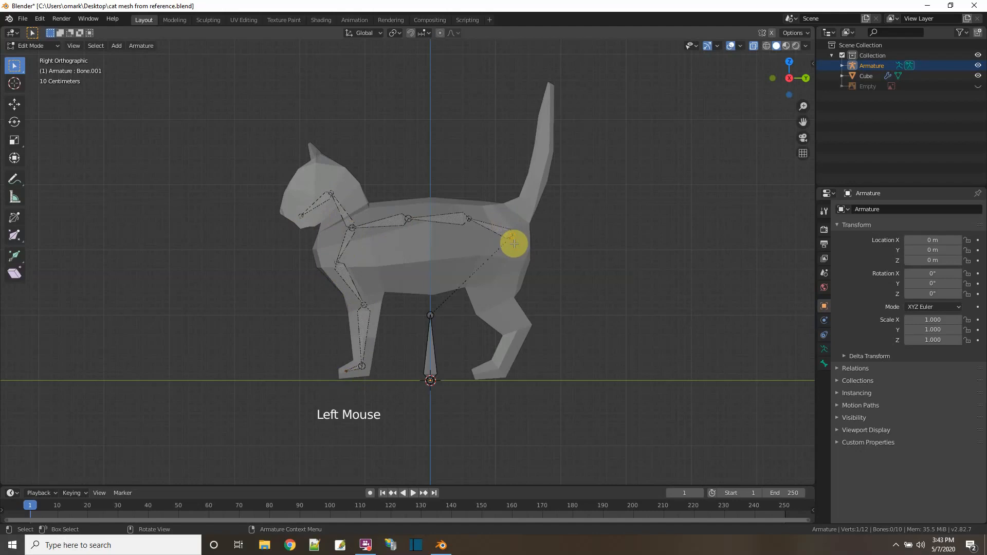
pyautogui.press('g')
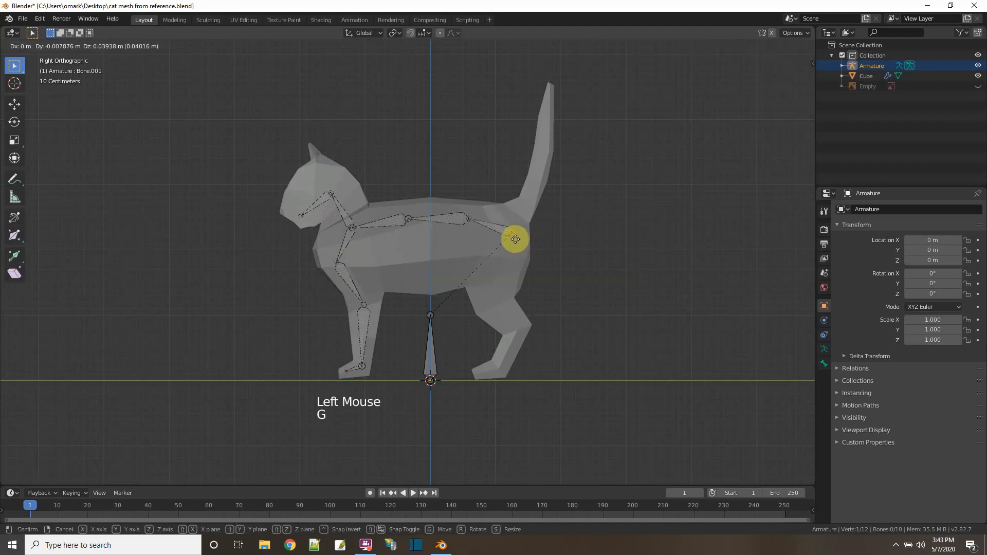
pyautogui.click(515, 236)
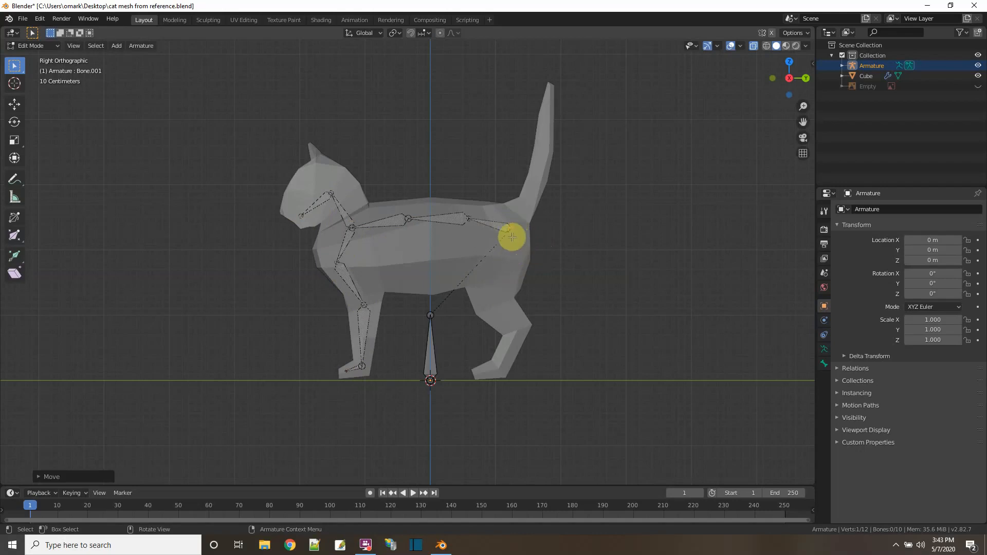
# Extrude a four-bone hind leg chain from the rear hip joint, down through the knee and ankle to the hind paw tip
pyautogui.press('e')
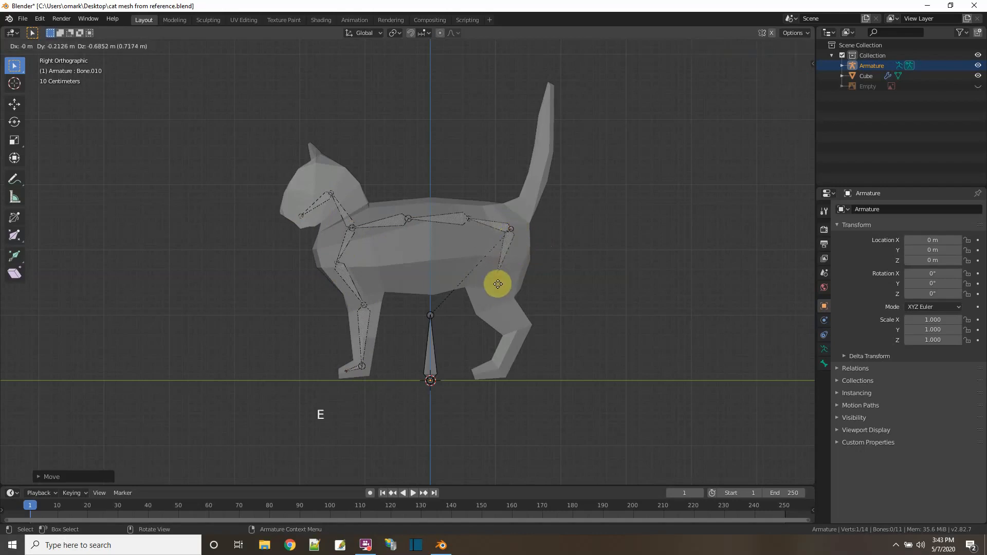
pyautogui.click(487, 297)
pyautogui.press('e')
pyautogui.click(515, 336)
pyautogui.press('e')
pyautogui.click(497, 369)
pyautogui.press('e')
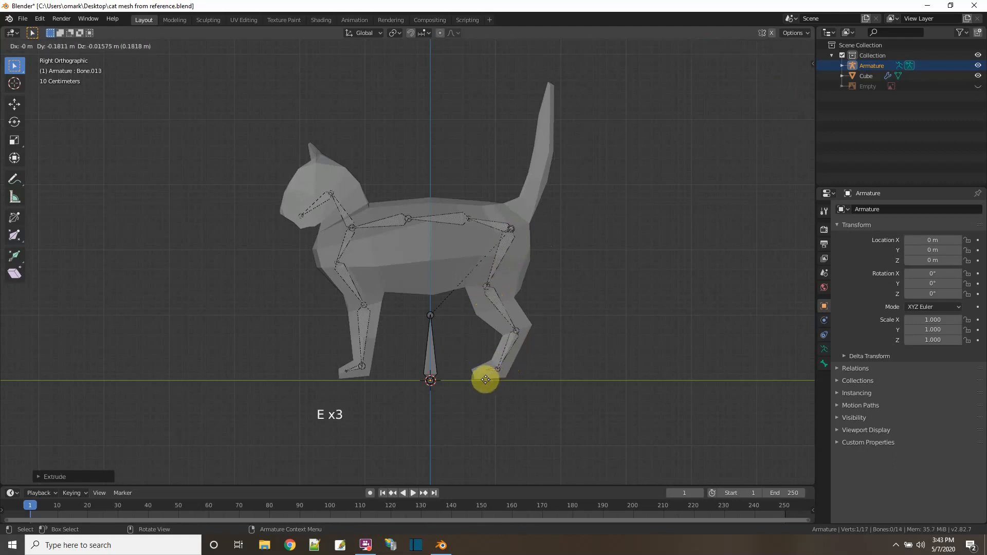
pyautogui.click(481, 380)
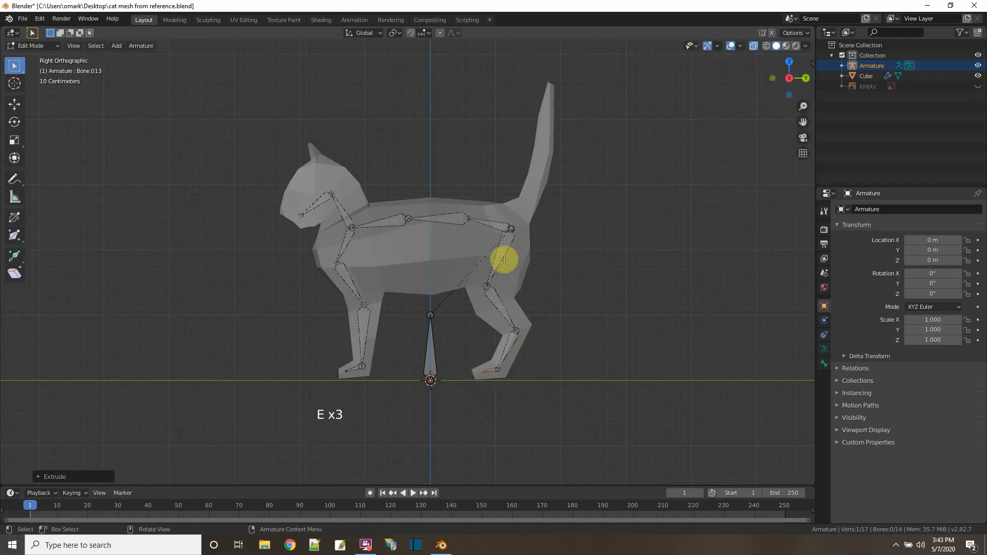
# Extrude a chain of four tail bones from the rear hip joint, following the tail up to near its tip
pyautogui.click(512, 228)
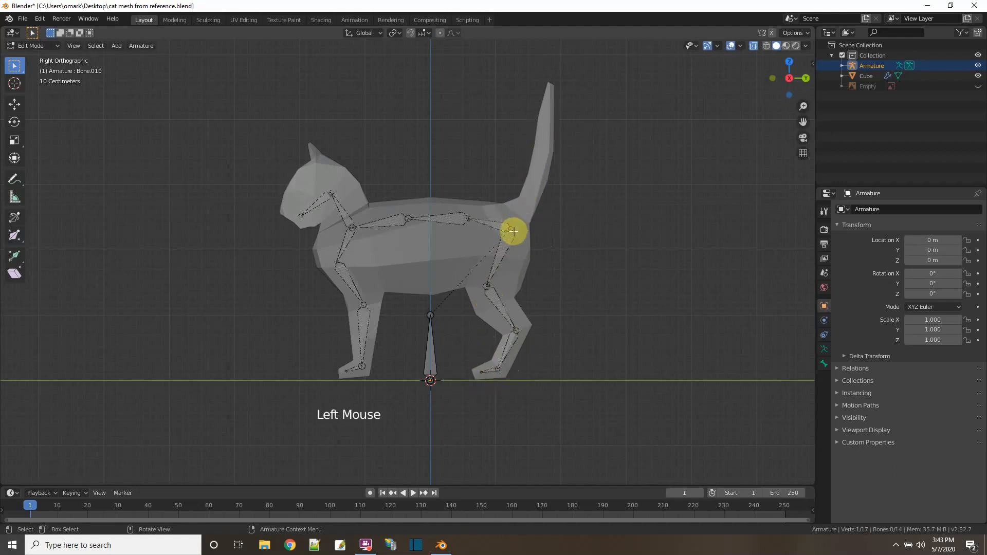
pyautogui.press('e')
pyautogui.click(531, 202)
pyautogui.press('e')
pyautogui.click(540, 163)
pyautogui.press('e')
pyautogui.click(544, 129)
pyautogui.press('e')
pyautogui.click(545, 106)
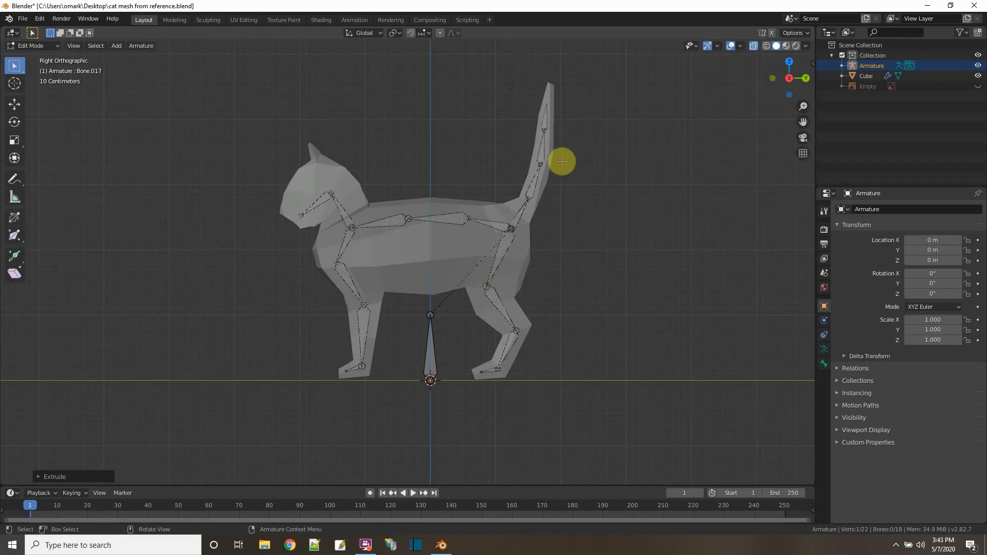
# Select the three lower hind leg bones and move them about 0.3 m along X toward one hind leg of the mesh
pyautogui.moveTo(607, 267); pyautogui.dragTo(639, 294, button='middle')
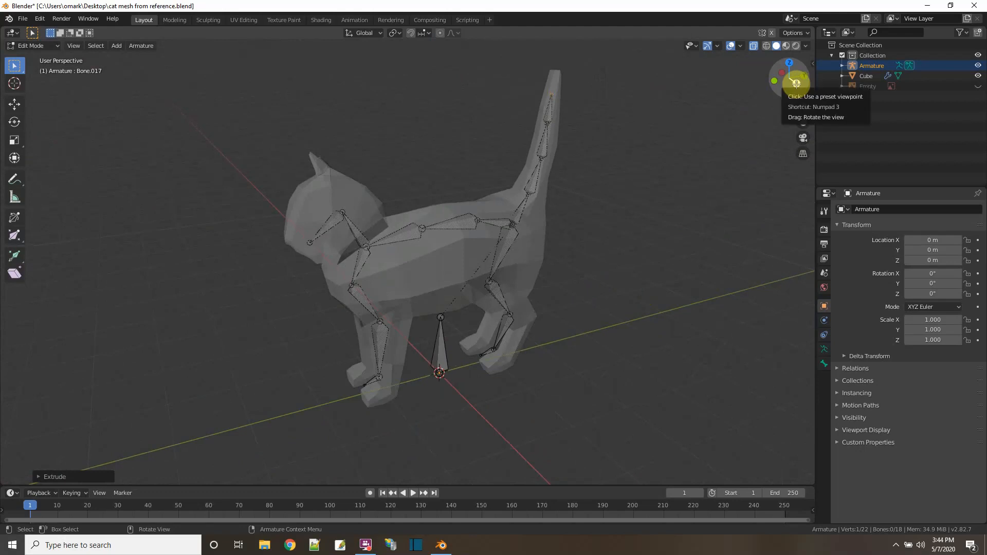
pyautogui.moveTo(624, 307); pyautogui.dragTo(512, 285, button='middle')
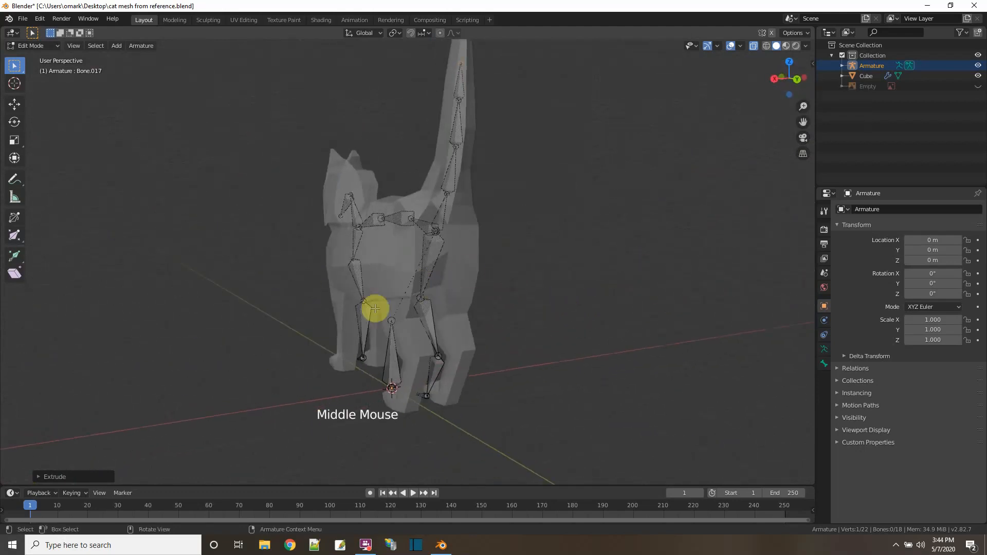
pyautogui.moveTo(585, 369); pyautogui.dragTo(658, 363, button='middle')
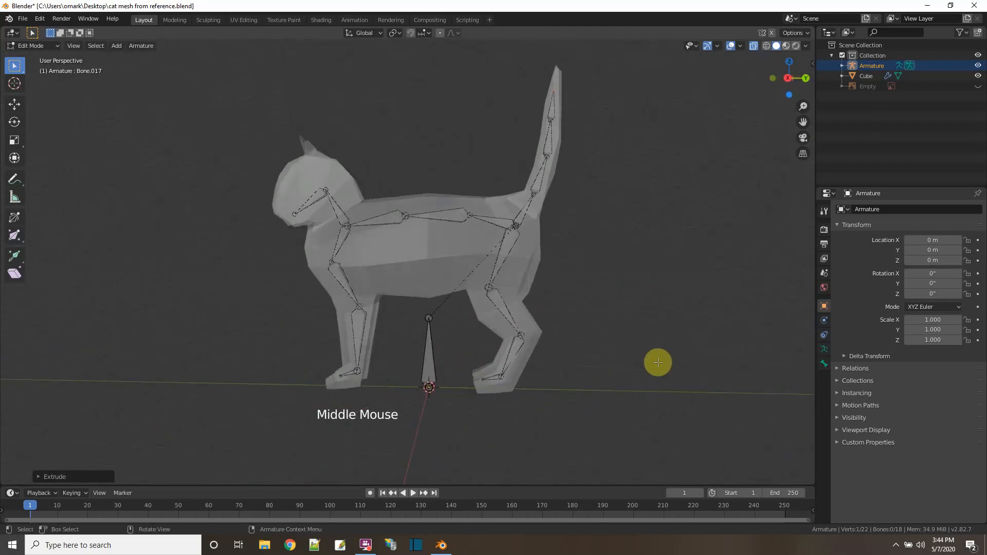
pyautogui.moveTo(603, 415); pyautogui.dragTo(471, 293)
pyautogui.keyDown('shift'); pyautogui.click(496, 297); pyautogui.keyUp('shift')
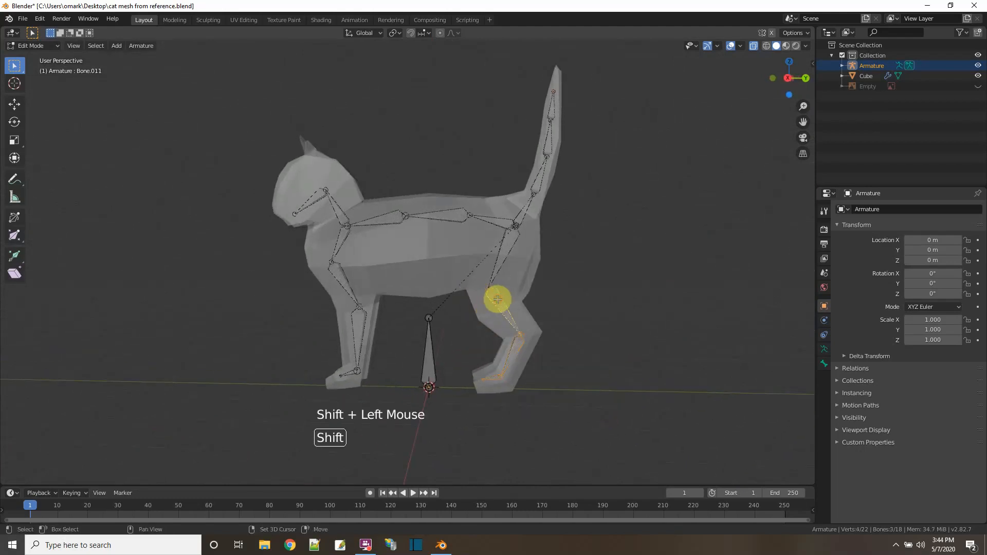
pyautogui.moveTo(601, 326); pyautogui.dragTo(502, 330, button='middle')
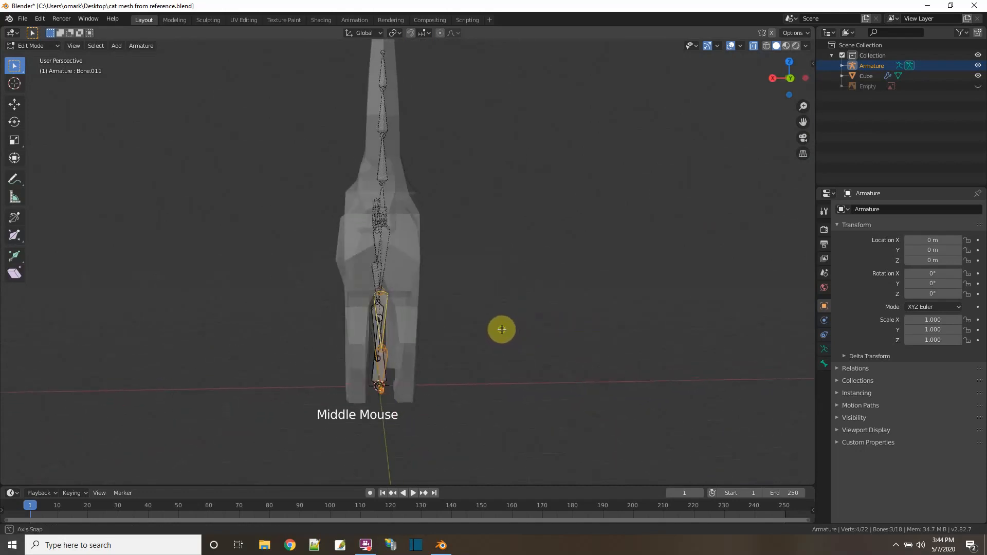
pyautogui.click(790, 78)
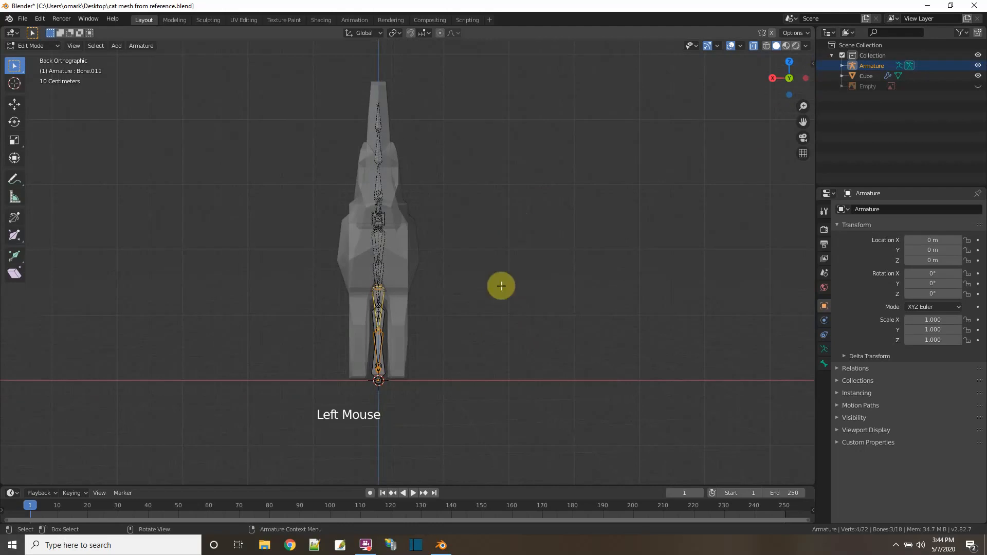
pyautogui.moveTo(501, 298); pyautogui.dragTo(536, 319, button='middle')
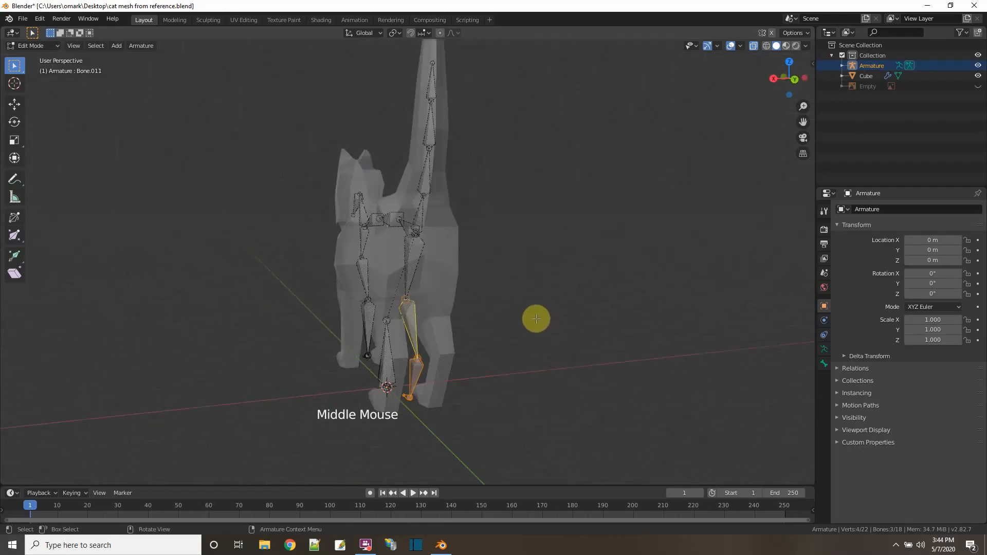
pyautogui.press('g')
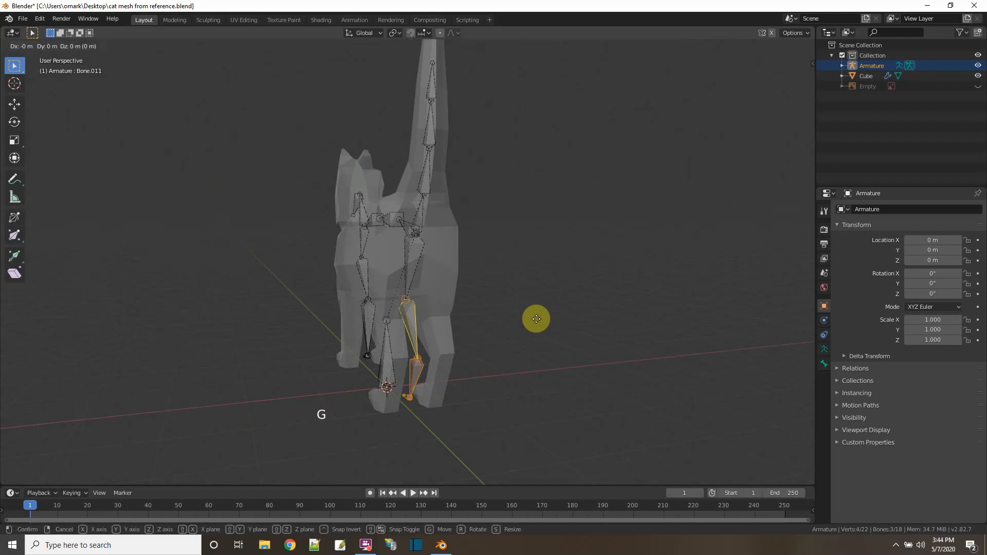
pyautogui.press('x')
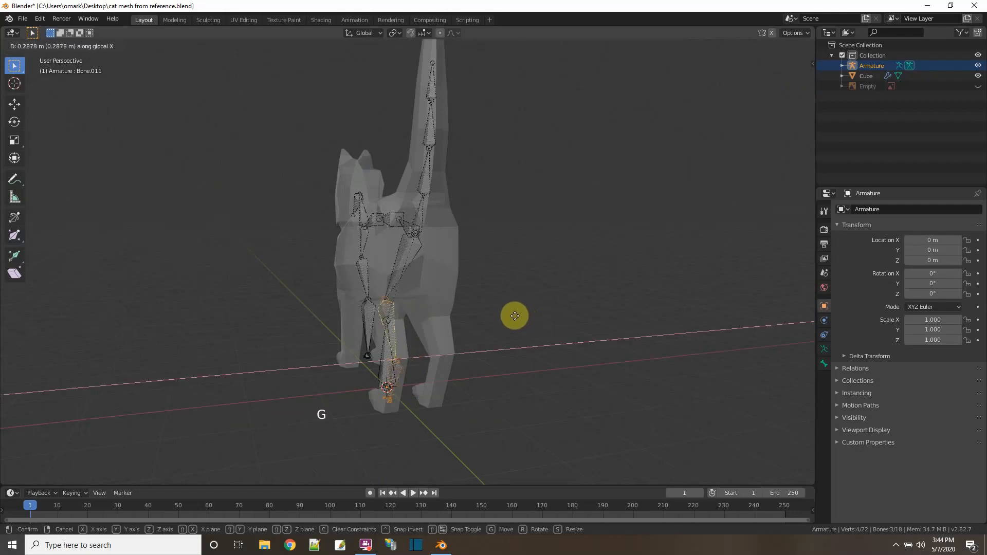
pyautogui.click(513, 314)
# Shift the lower hind leg bones about 0.03 m farther along X to centre them in the mesh leg
pyautogui.moveTo(514, 313); pyautogui.dragTo(655, 332, button='middle')
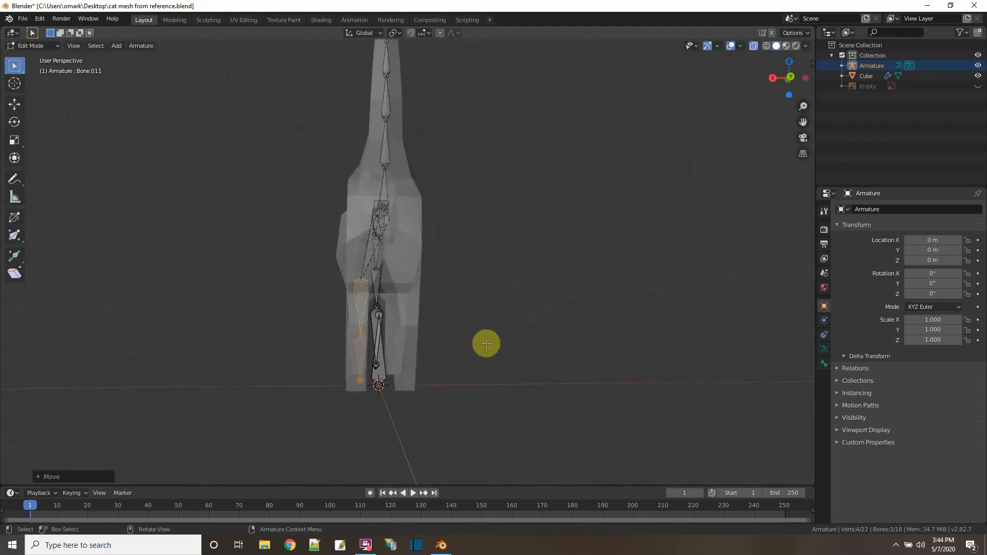
pyautogui.press('g')
pyautogui.press('x')
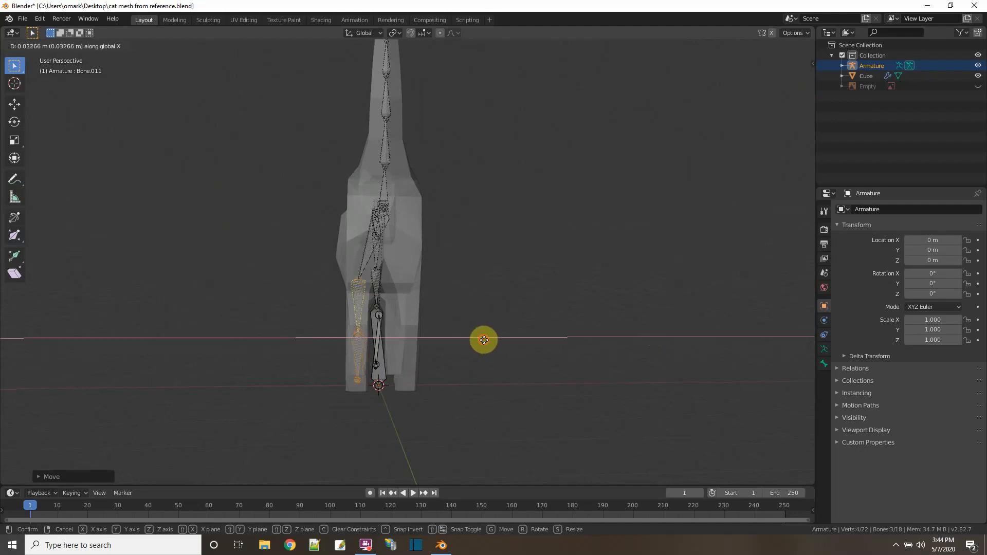
pyautogui.click(484, 340)
# Select the joint at the lower end of the uppermost hind leg bone and nudge it slightly outward along X
pyautogui.click(370, 275)
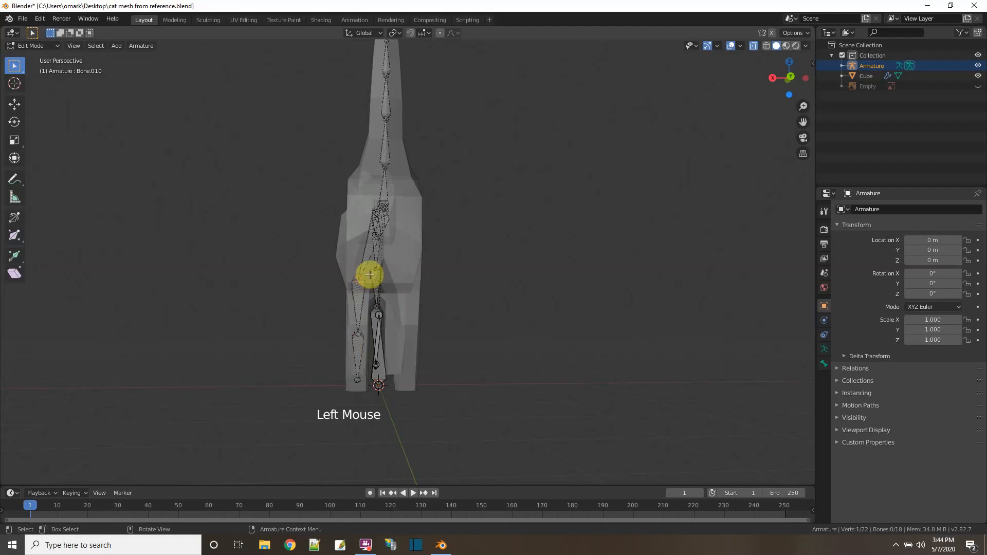
pyautogui.press('g')
pyautogui.press('x')
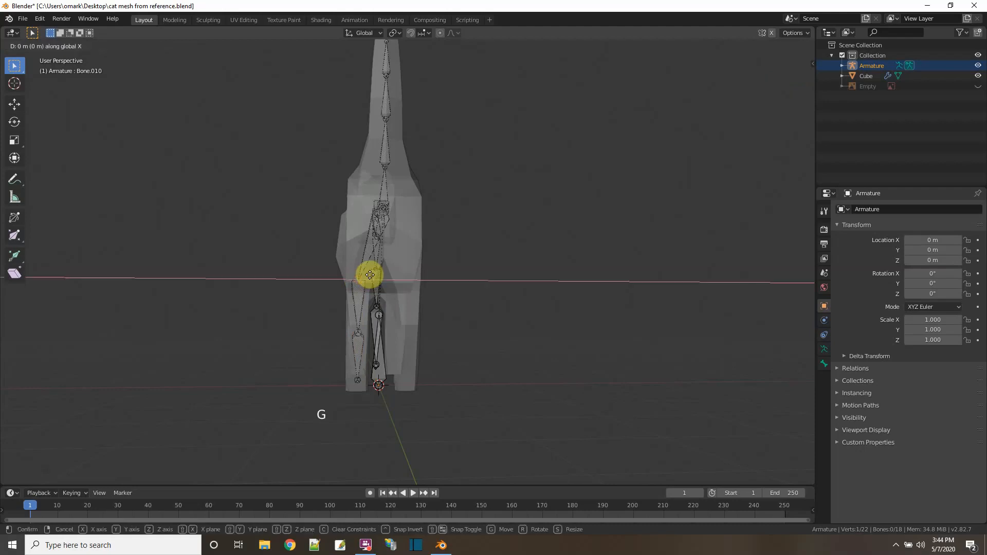
pyautogui.click(366, 276)
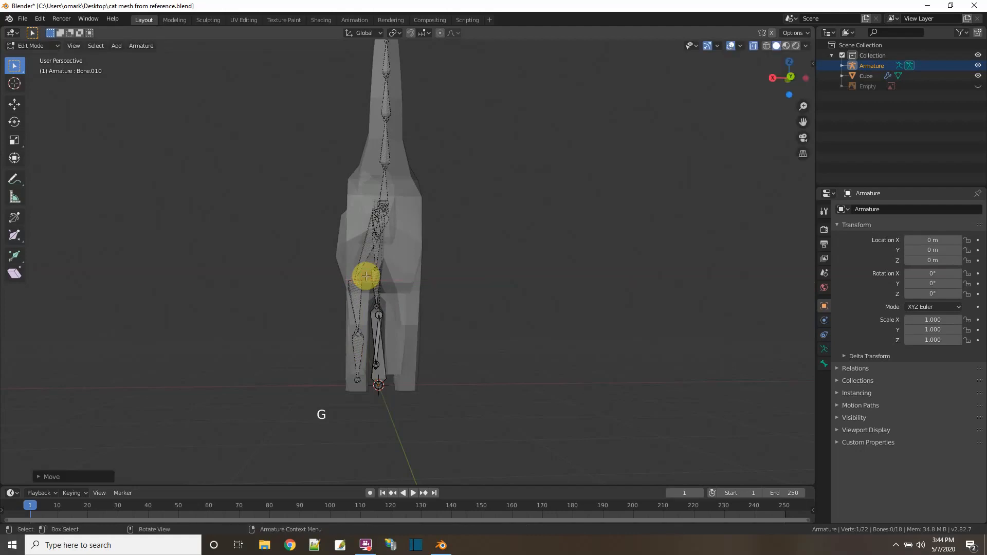
pyautogui.moveTo(409, 297); pyautogui.dragTo(392, 312, button='middle')
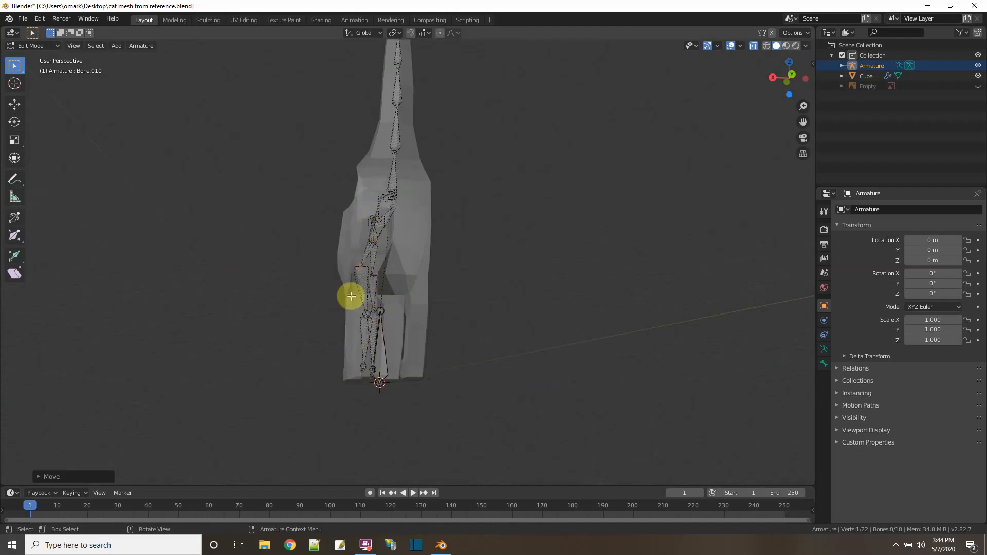
pyautogui.moveTo(424, 329); pyautogui.dragTo(487, 337, button='middle')
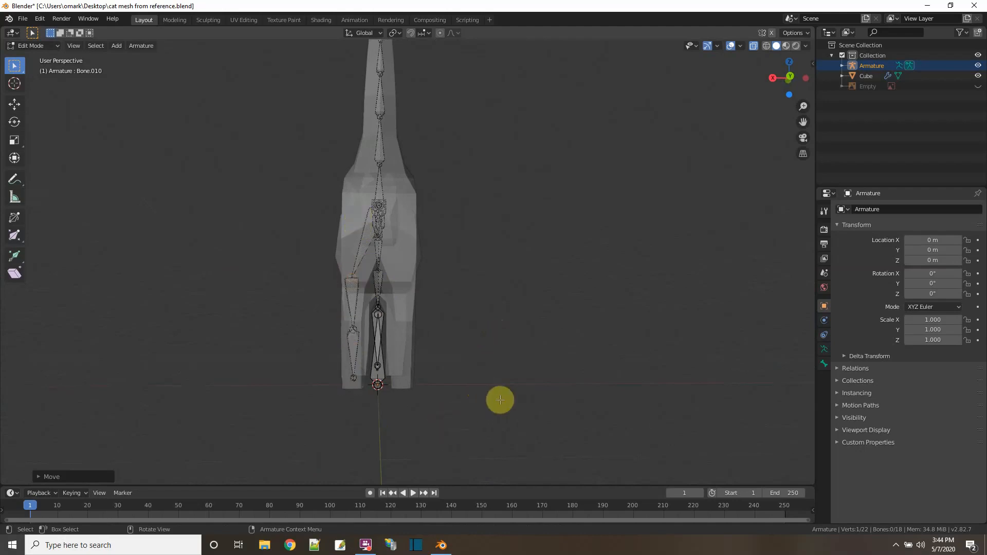
# Select the three lower front leg bones and move them along X into the mesh's front leg on the hind leg chain's side
pyautogui.moveTo(508, 391); pyautogui.dragTo(624, 406, button='middle')
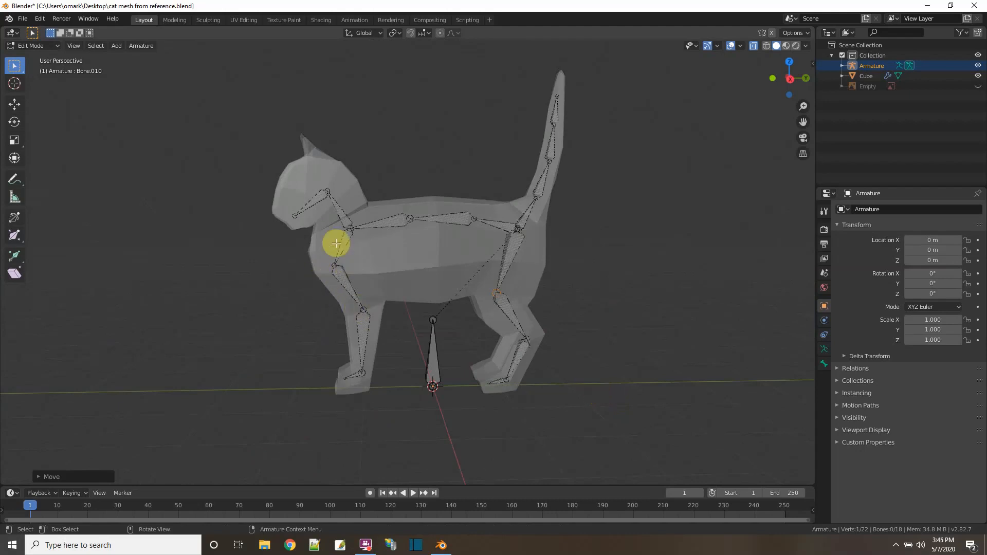
pyautogui.moveTo(383, 405); pyautogui.dragTo(319, 266)
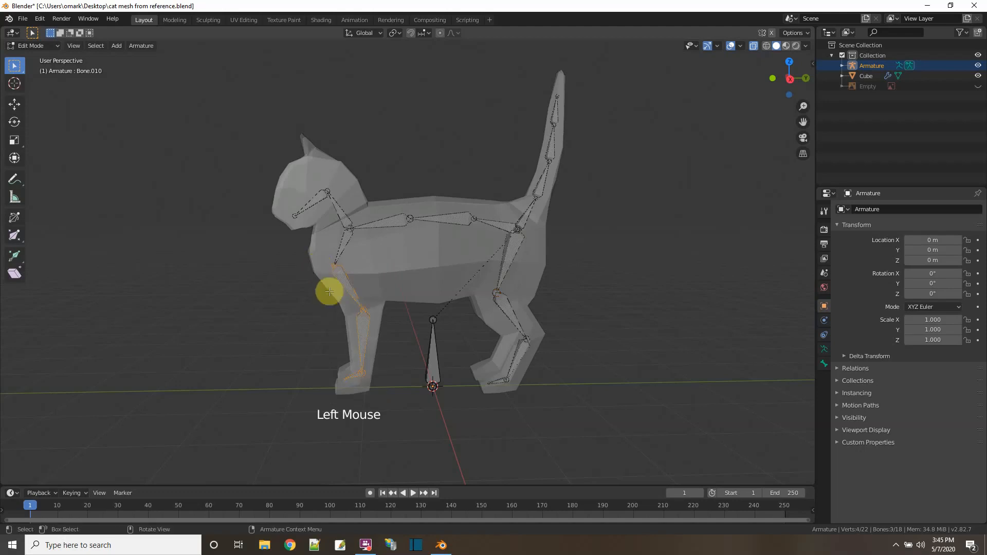
pyautogui.moveTo(393, 403); pyautogui.dragTo(497, 399, button='middle')
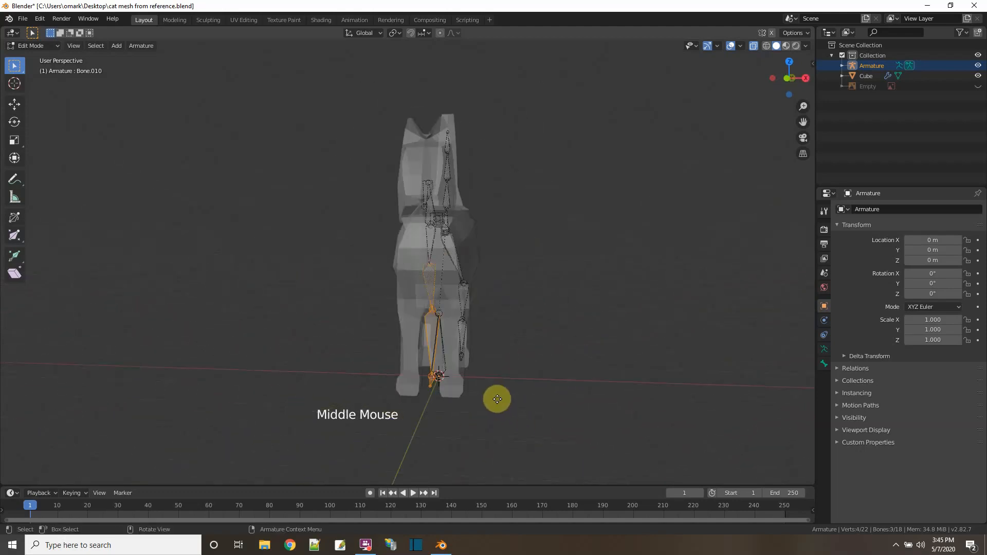
pyautogui.press('g')
pyautogui.press('x')
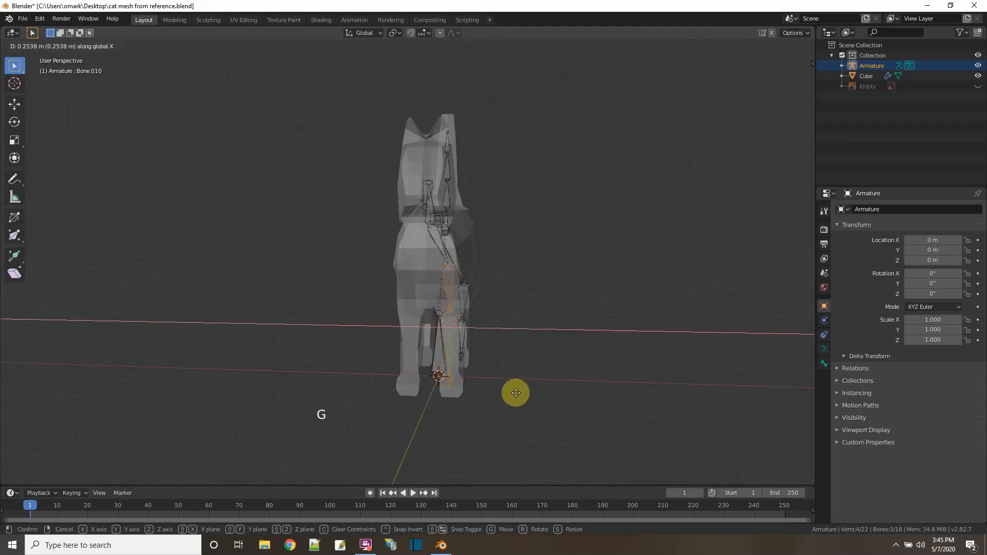
pyautogui.click(518, 392)
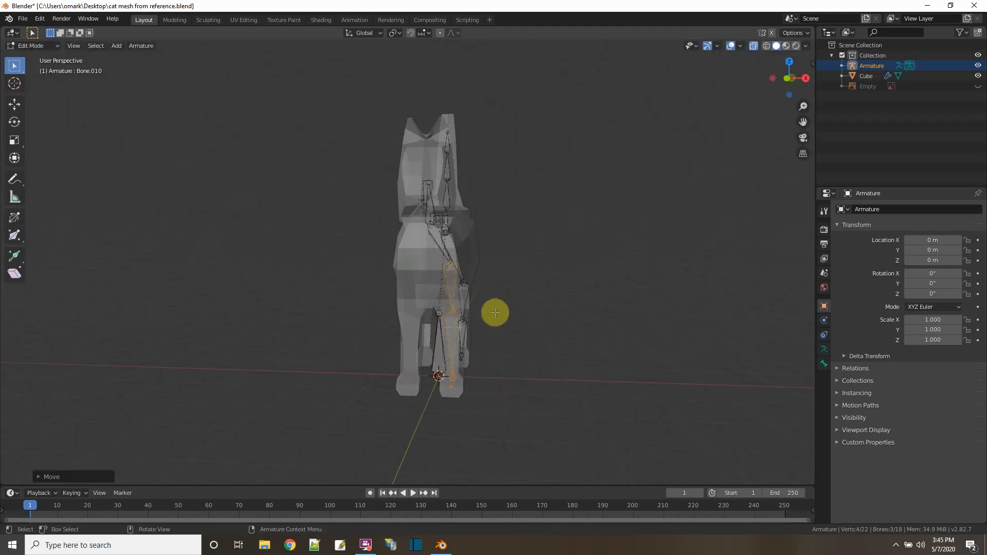
# Select the joint at the lower end of the uppermost front leg bone and move it about 0.11 m inward along X
pyautogui.click(503, 282)
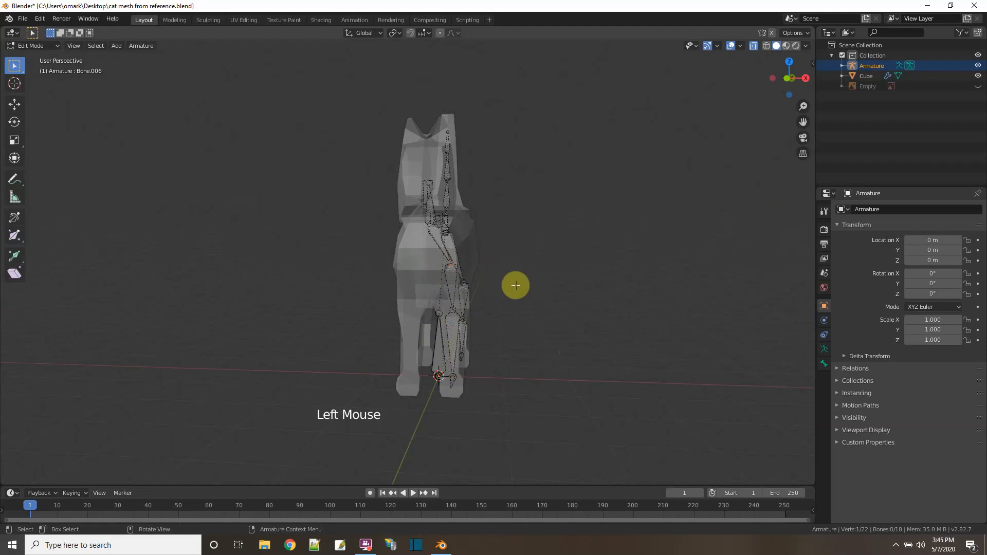
pyautogui.press('g')
pyautogui.press('x')
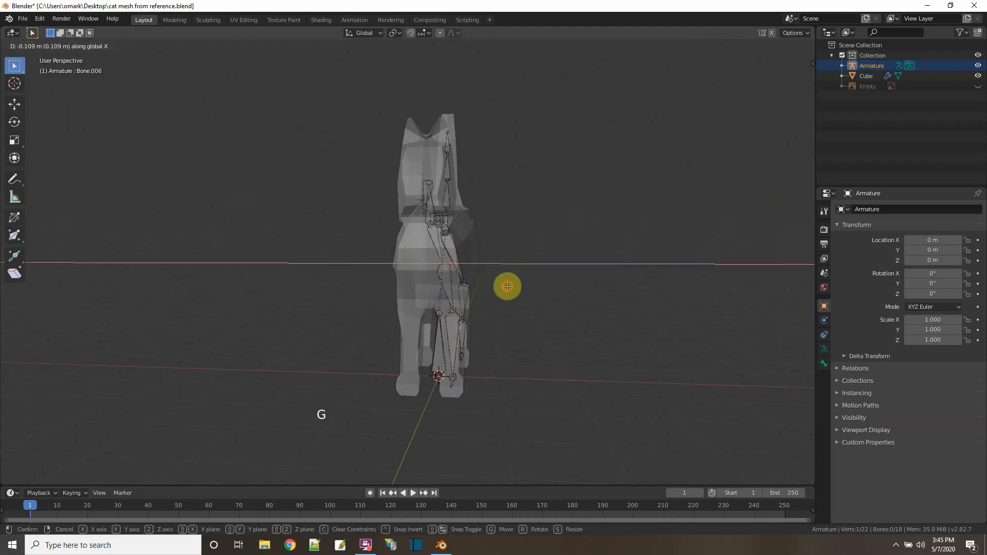
pyautogui.click(507, 287)
# Check the rig from several angles, ending in the right orthographic view, and expand the armature hierarchy to the root bone's direct children
pyautogui.moveTo(572, 343); pyautogui.dragTo(401, 339, button='middle')
pyautogui.moveTo(686, 375); pyautogui.dragTo(708, 358, button='middle')
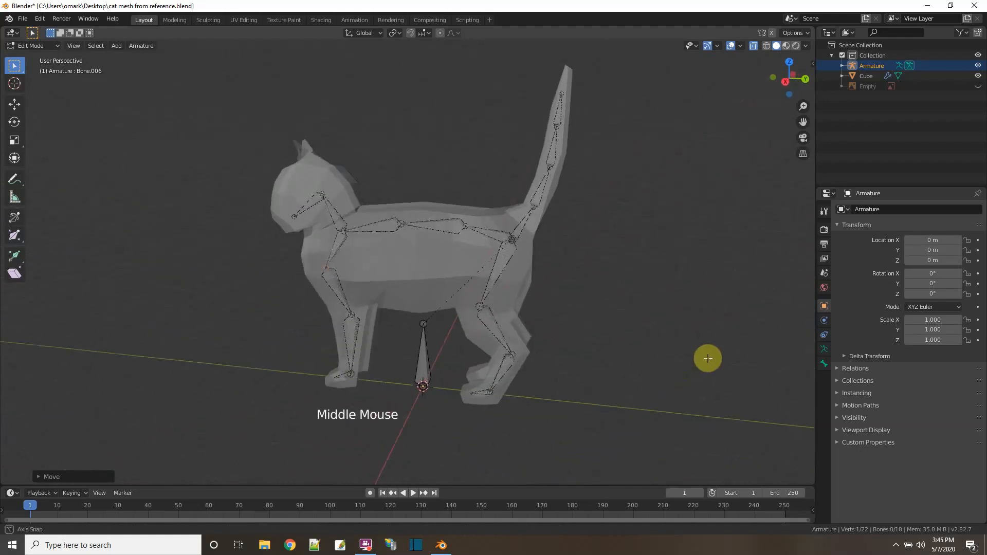
pyautogui.moveTo(615, 333); pyautogui.dragTo(513, 320, button='middle')
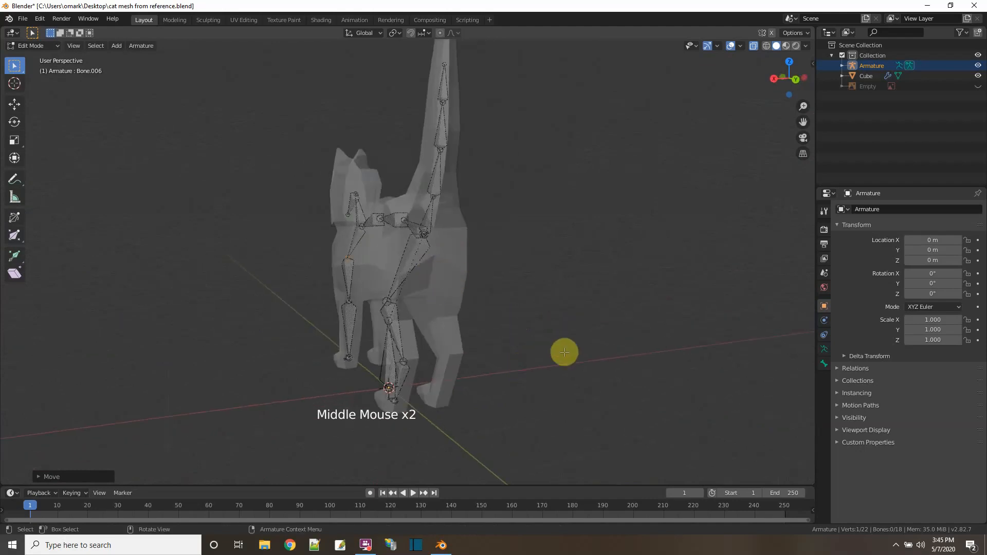
pyautogui.moveTo(568, 382); pyautogui.dragTo(591, 385, button='middle')
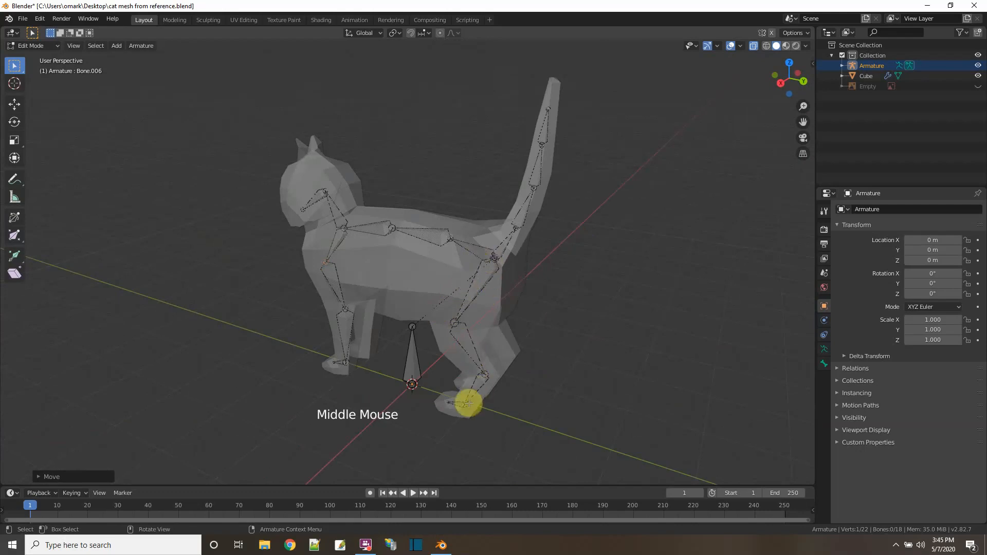
pyautogui.moveTo(579, 377); pyautogui.dragTo(617, 379, button='middle')
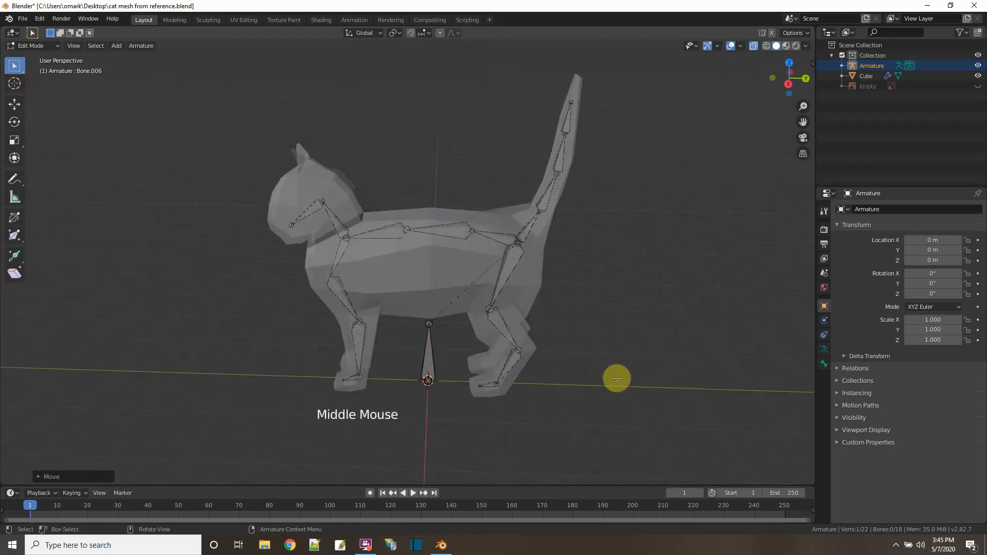
pyautogui.click(788, 83)
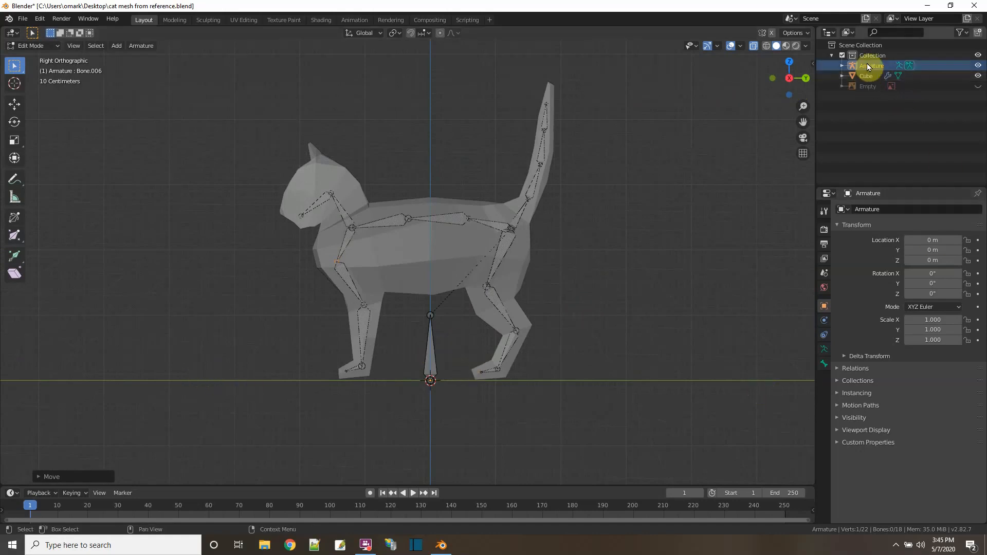
pyautogui.click(841, 65)
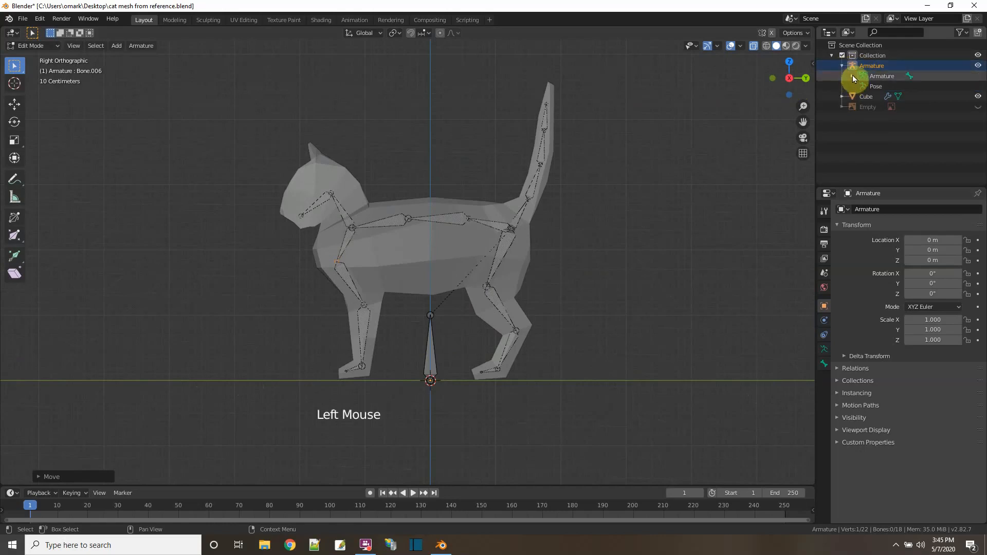
pyautogui.click(853, 77)
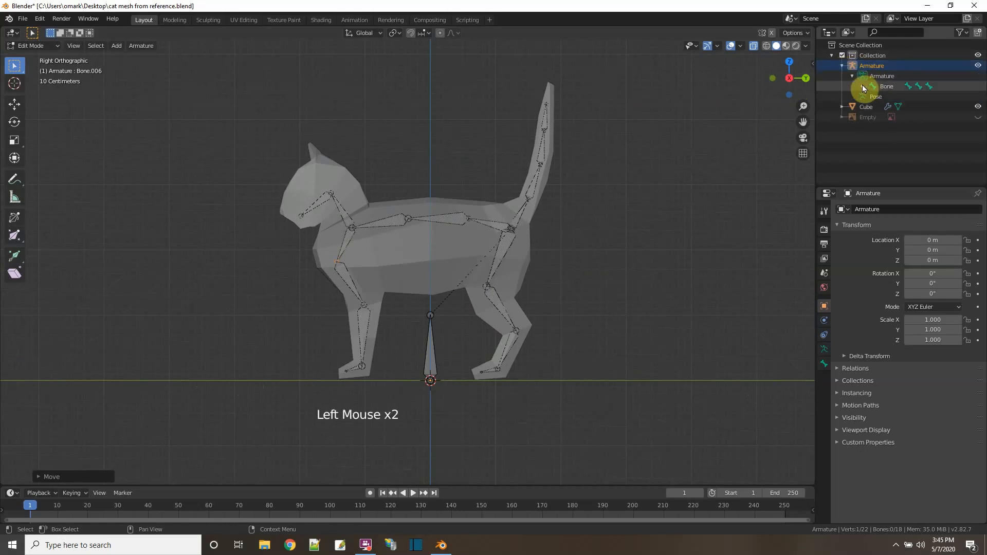
pyautogui.click(862, 85)
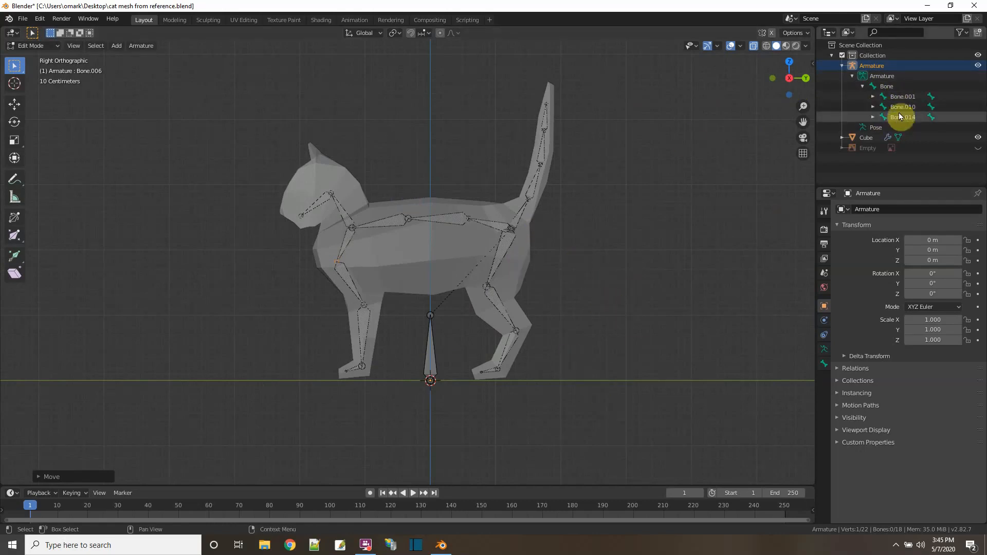
# Turn on the display of bone names for the armature in its Viewport Display settings
pyautogui.click(825, 350)
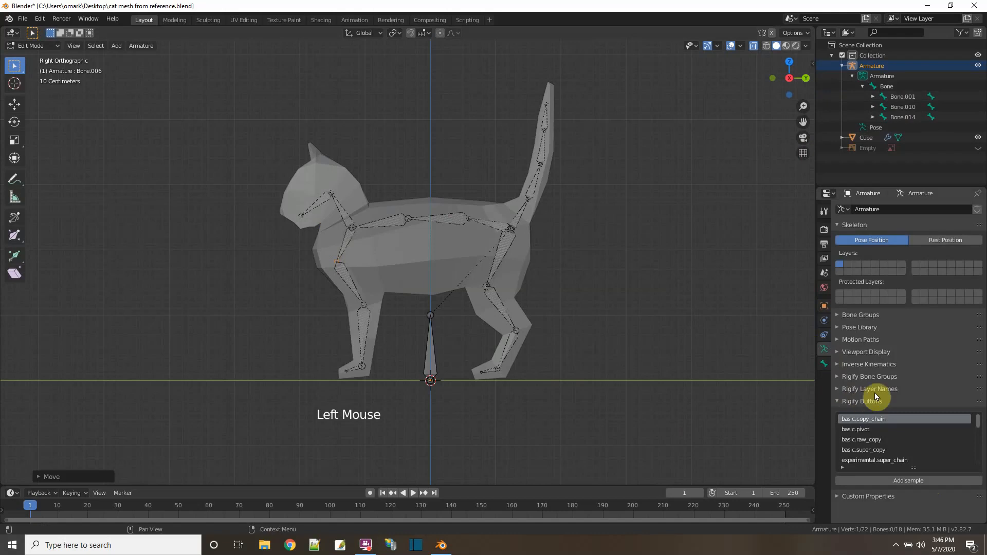
pyautogui.click(838, 353)
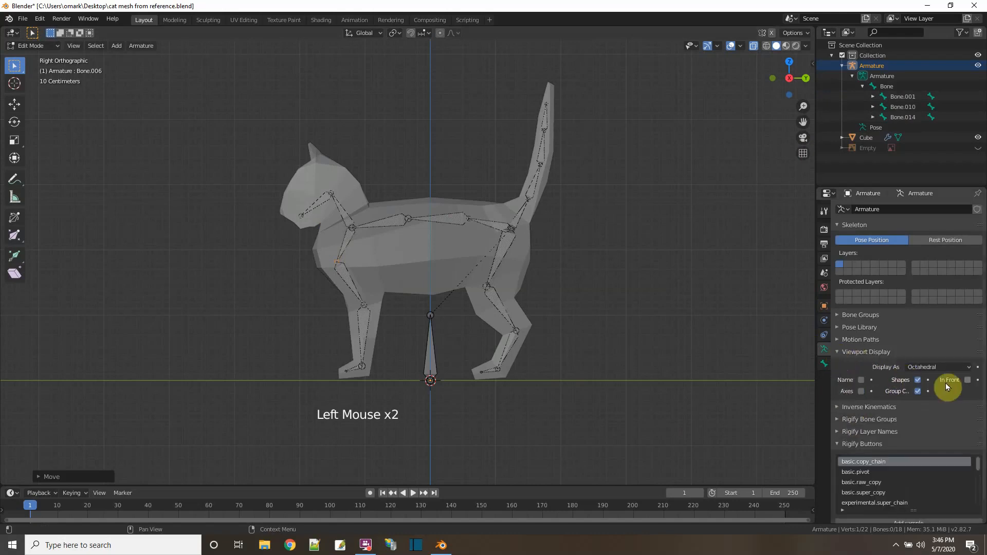
pyautogui.click(861, 380)
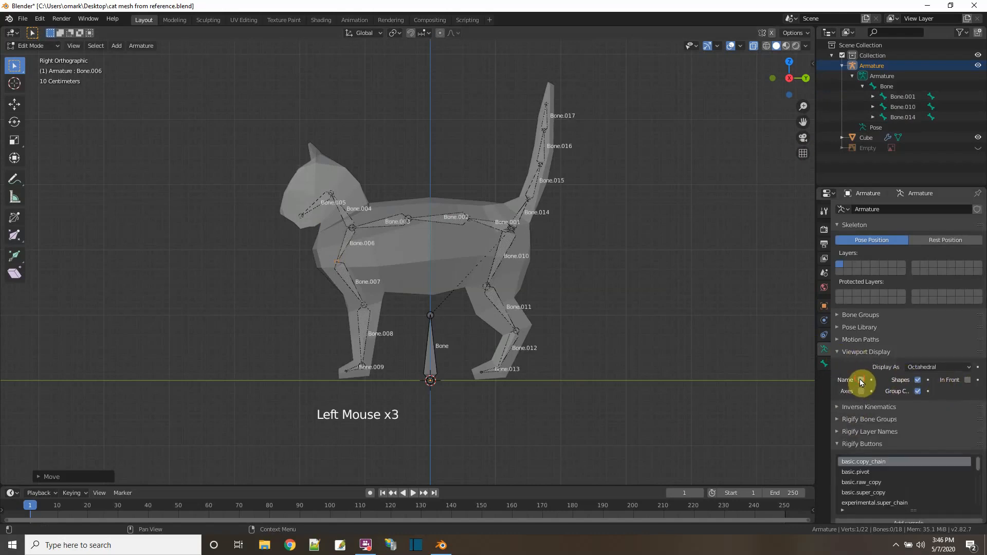
# Select the vertical bone standing at the origin below the cat's belly and rename it _Root
pyautogui.scroll(1, 602, 328)
pyautogui.scroll(1, 602, 328)
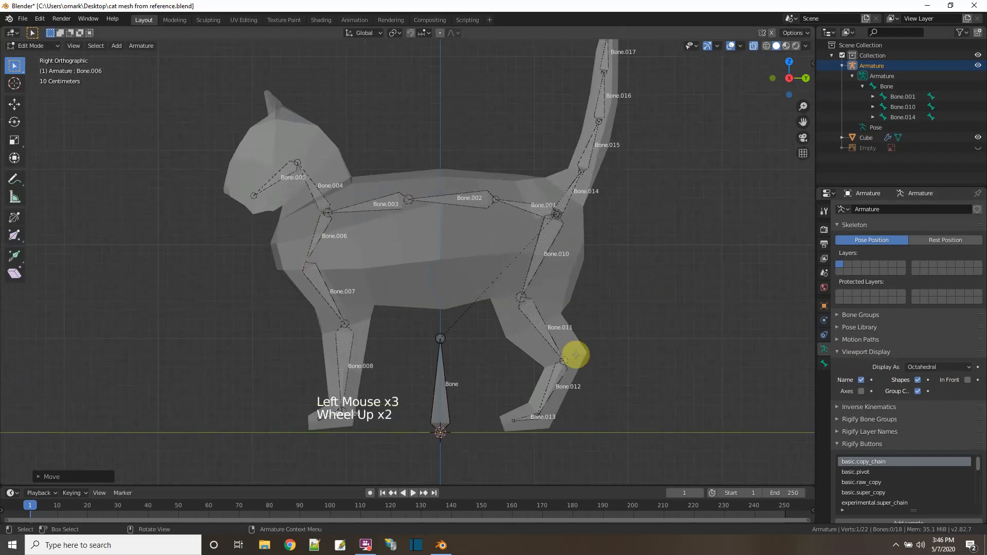
pyautogui.click(445, 400)
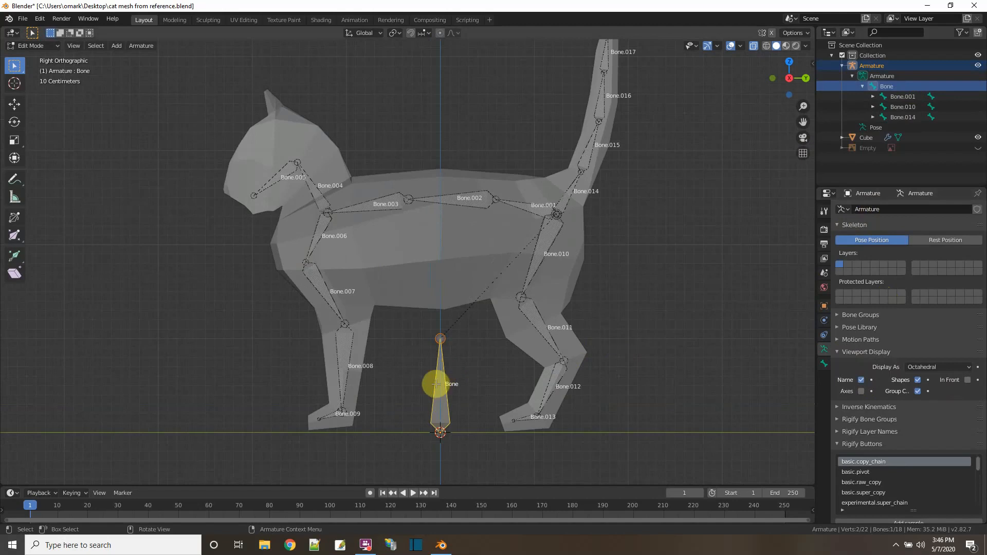
pyautogui.click(823, 365)
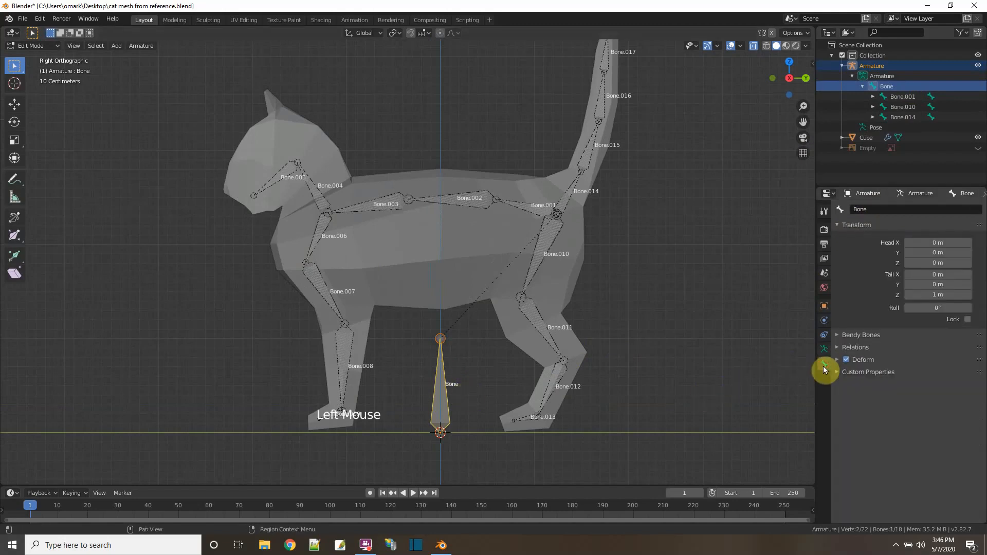
pyautogui.click(867, 210)
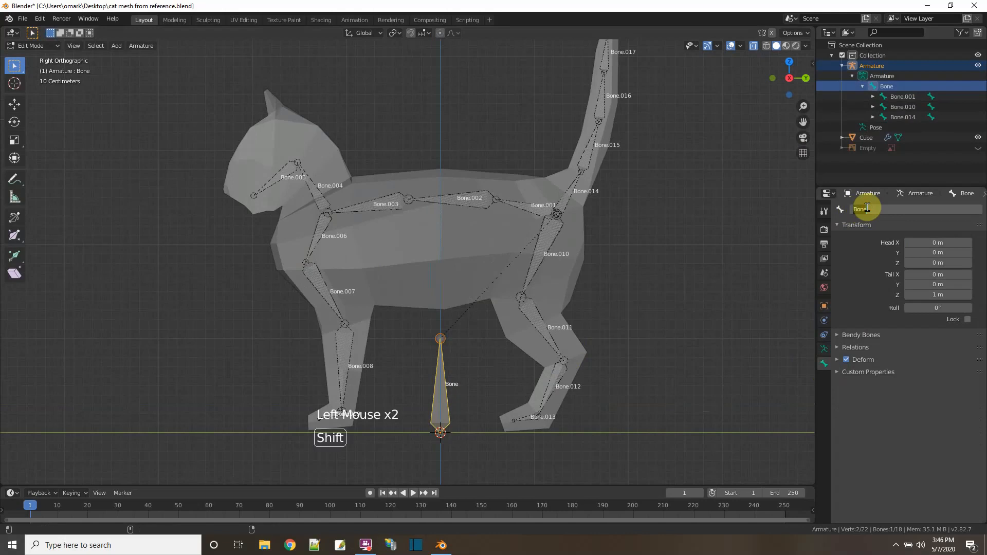
pyautogui.write('_Roo')
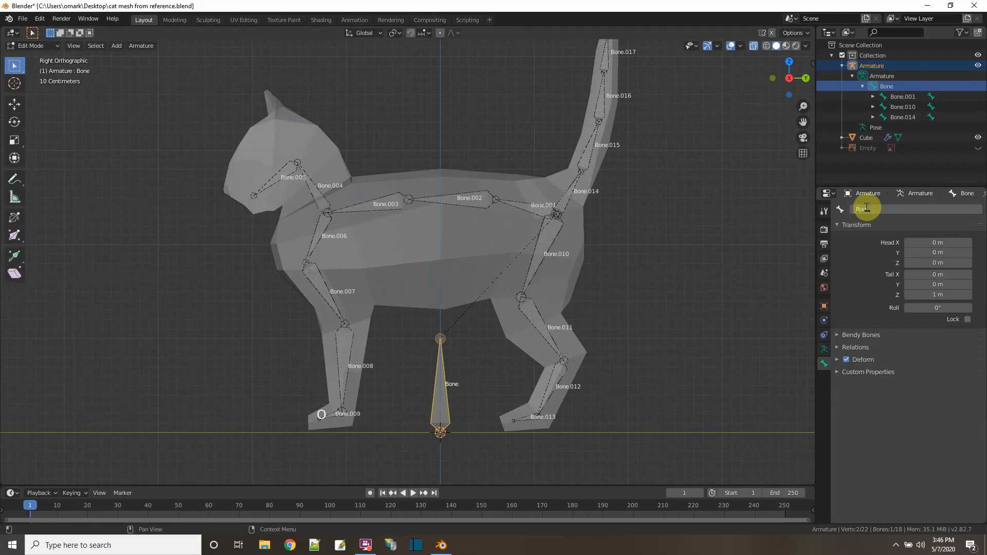
pyautogui.write('t')
pyautogui.press('Return')
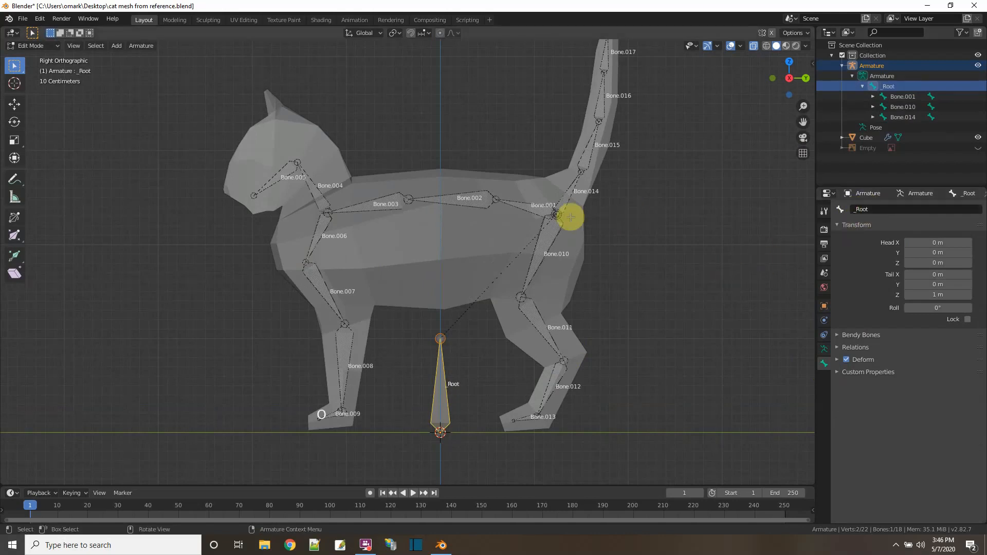
# Rename the uppermost hind leg bone Leg1 and the bone below it Leg2
pyautogui.click(546, 241)
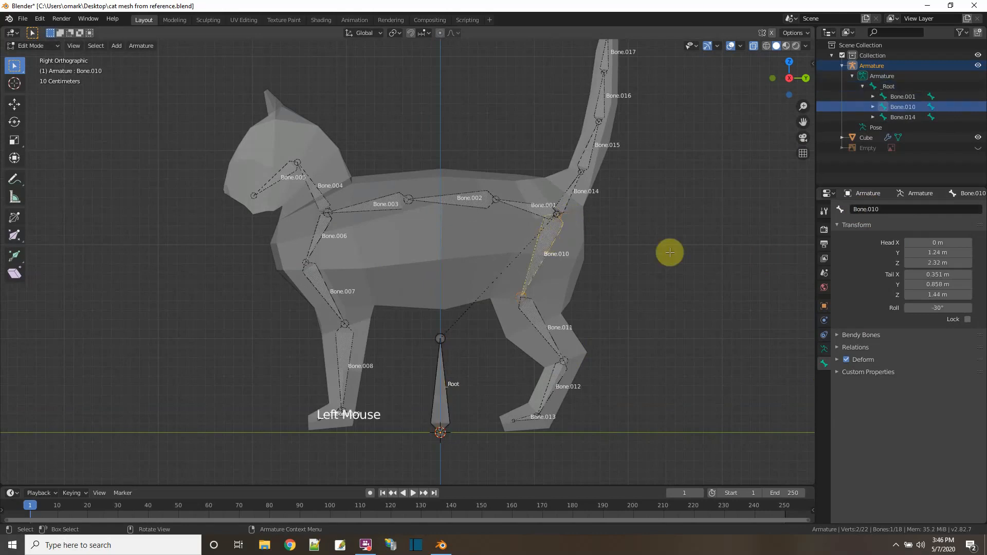
pyautogui.doubleClick(880, 211)
pyautogui.write('Leg1')
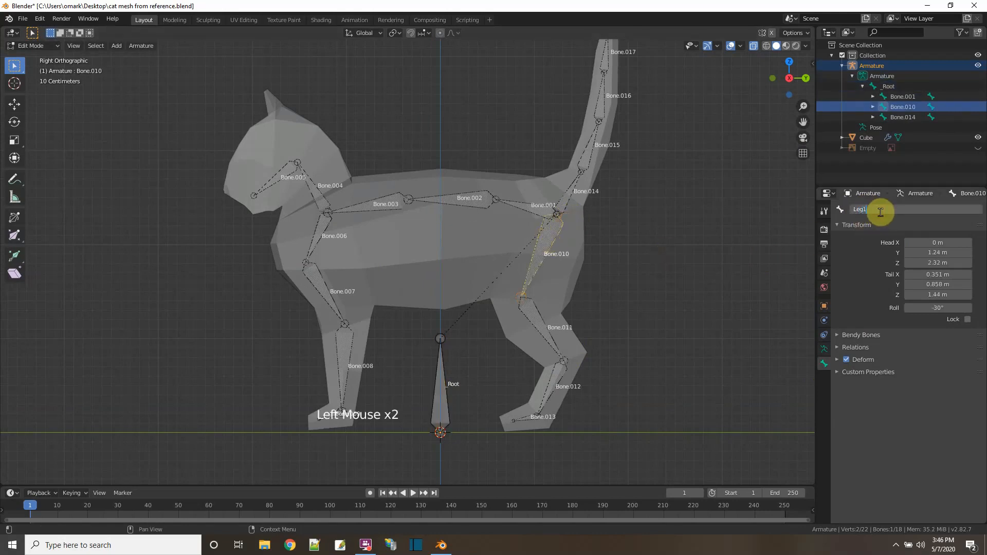
pyautogui.press('Return')
pyautogui.click(533, 316)
pyautogui.doubleClick(887, 208)
pyautogui.write('Le')
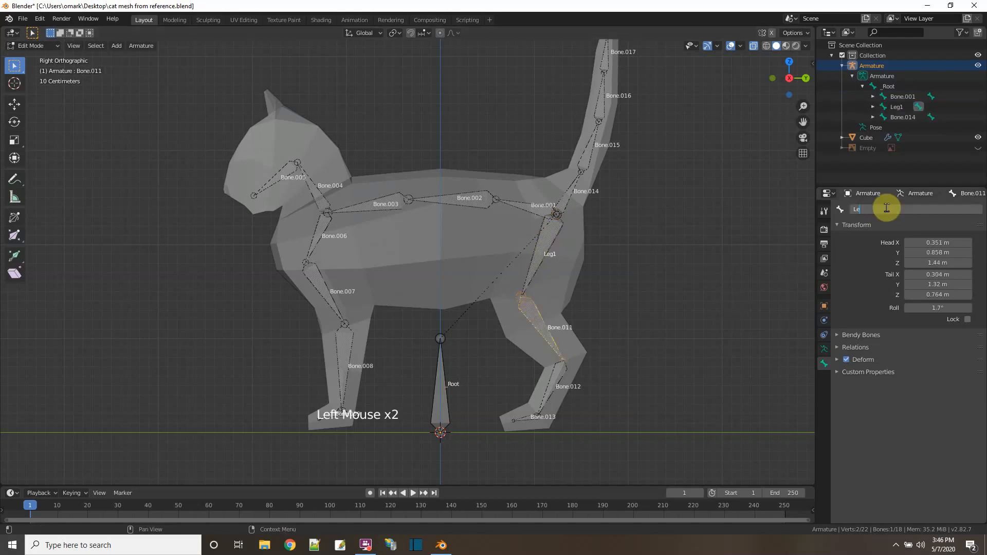
pyautogui.press('Return')
# Rename the lower hind leg bone Leg3 and the small bone at its end Foot
pyautogui.click(553, 384)
pyautogui.doubleClick(889, 210)
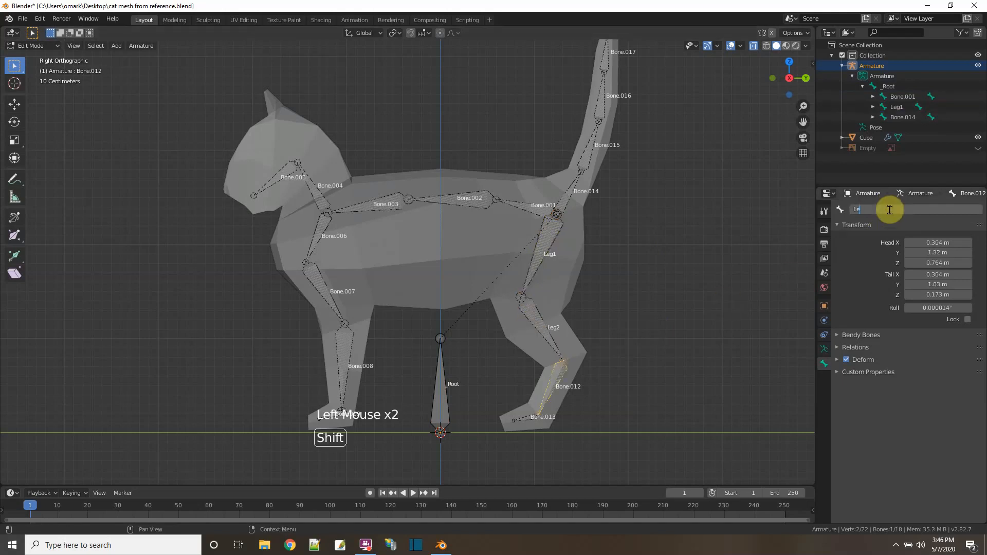
pyautogui.write('Leg')
pyautogui.write('3')
pyautogui.press('Return')
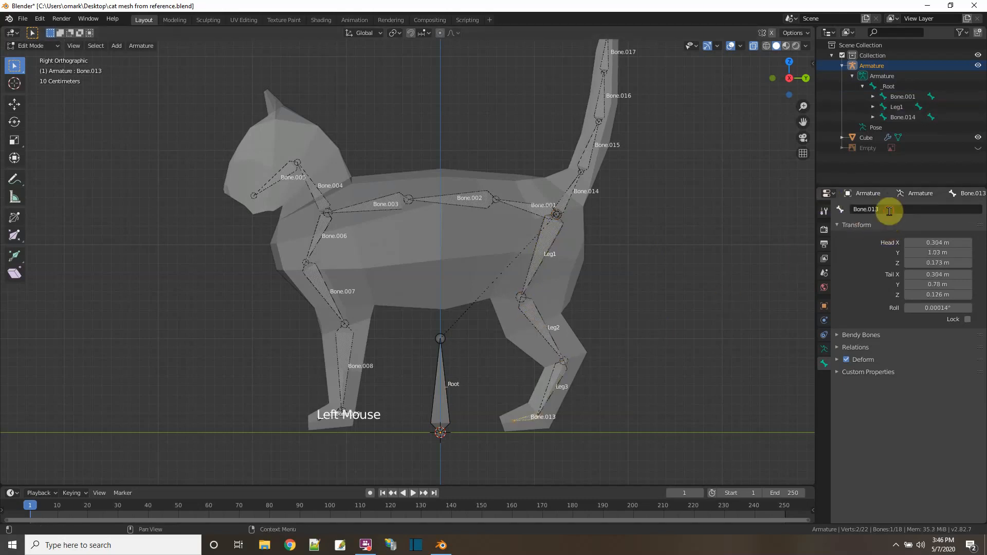
pyautogui.doubleClick(889, 211)
pyautogui.write('oot')
pyautogui.press('Return')
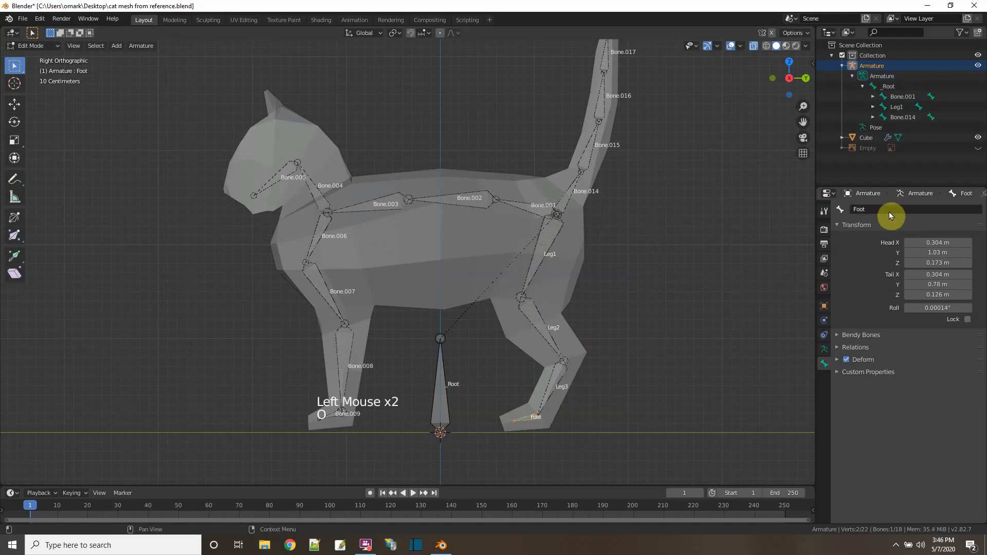
# Rename the uppermost front leg bone Arm1 and the bone below it Arm2
pyautogui.doubleClick(886, 207)
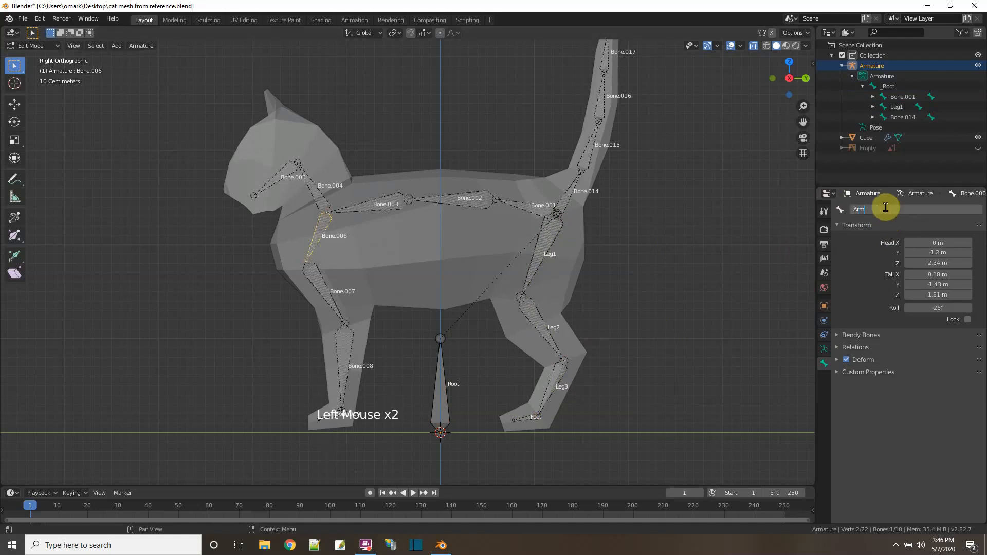
pyautogui.write('Arm1')
pyautogui.press('Return')
pyautogui.click(320, 283)
pyautogui.doubleClick(887, 209)
pyautogui.write('Arm2')
pyautogui.press('Return')
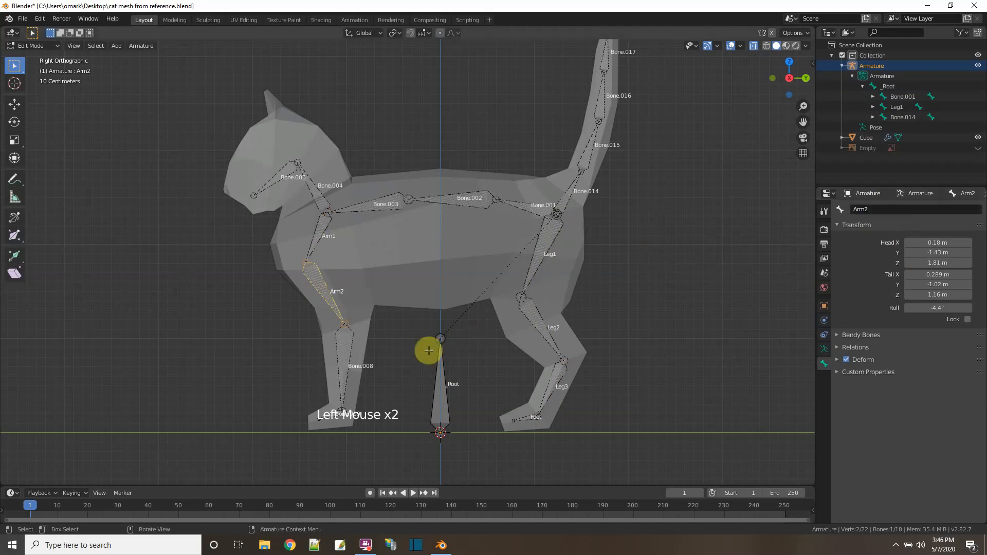
# Rename the lower front leg bone Arm3 and the small bone at its end Paw
pyautogui.click(346, 360)
pyautogui.doubleClick(897, 208)
pyautogui.write('Arm3')
pyautogui.press('Return')
pyautogui.click(330, 416)
pyautogui.doubleClick(880, 210)
pyautogui.write('P')
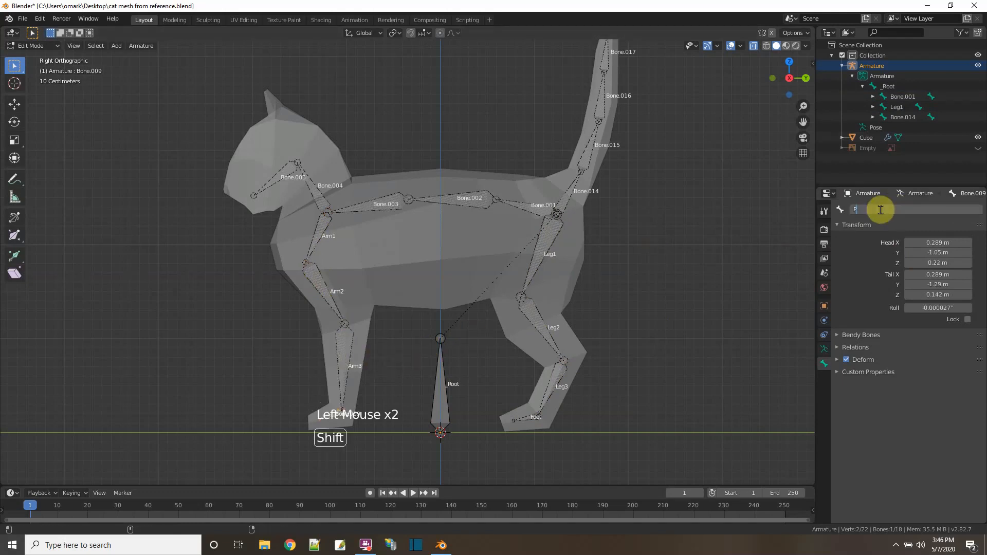
pyautogui.write('aw')
pyautogui.press('Return')
# Rename the three spine bones Back1, Back2 and Back3, working from the hips toward the shoulders
pyautogui.click(902, 96)
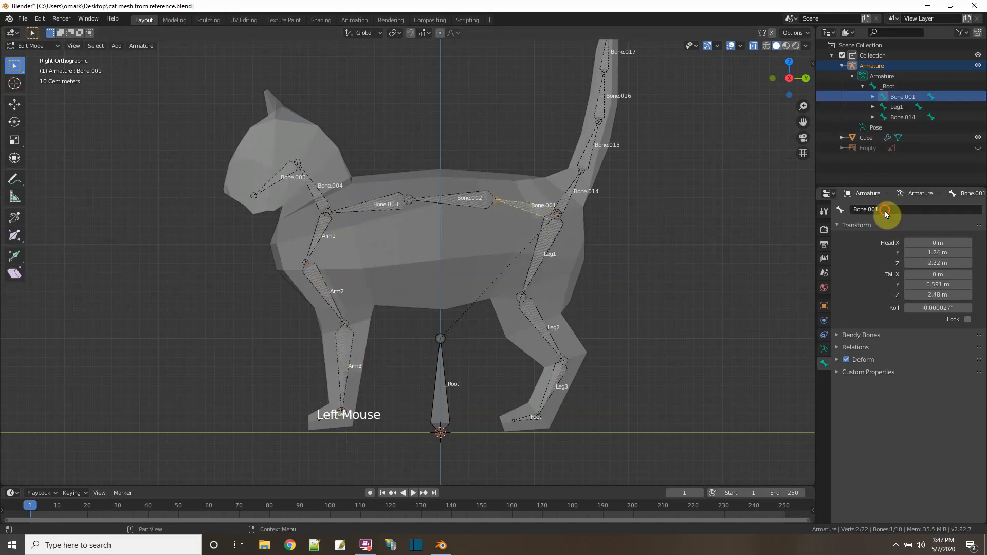
pyautogui.doubleClick(884, 210)
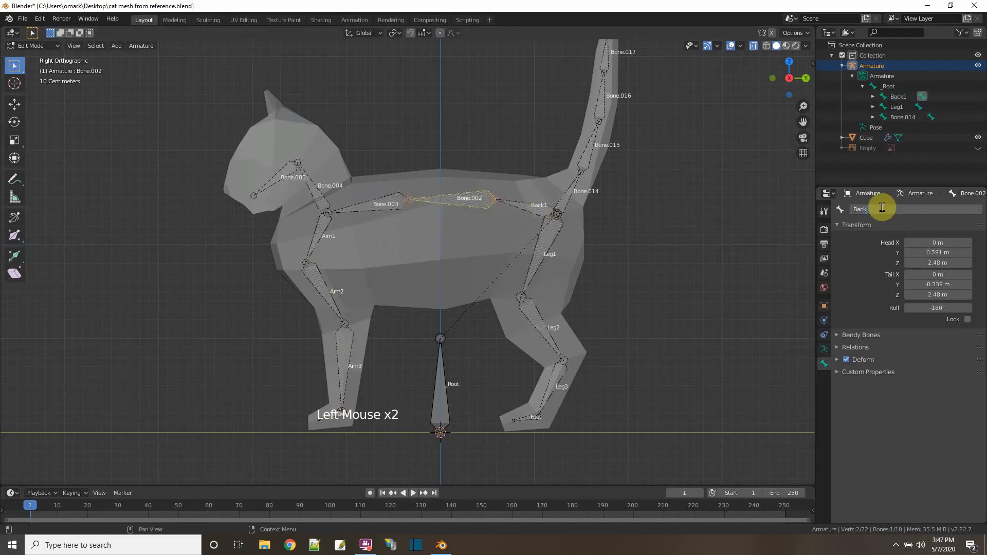
pyautogui.write('2')
pyautogui.press('Return')
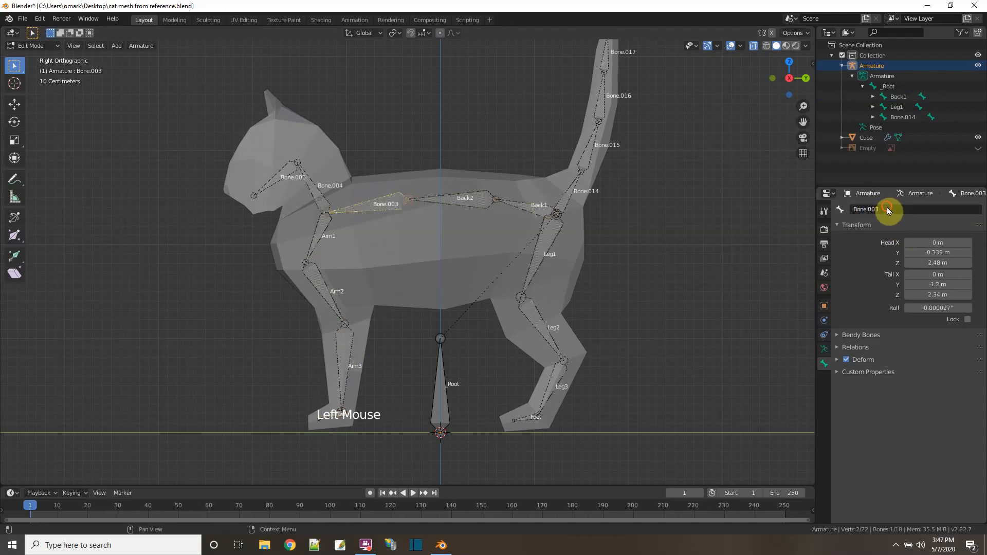
pyautogui.doubleClick(887, 208)
# Rename the bone rising from the shoulders Neck and the bone extending into the face Head
pyautogui.doubleClick(888, 210)
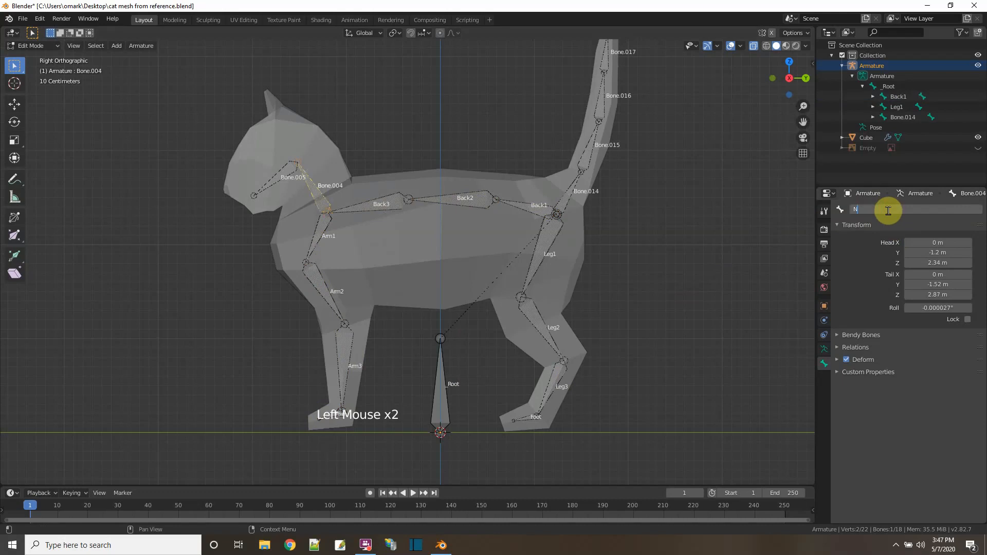
pyautogui.write('N')
pyautogui.doubleClick(888, 210)
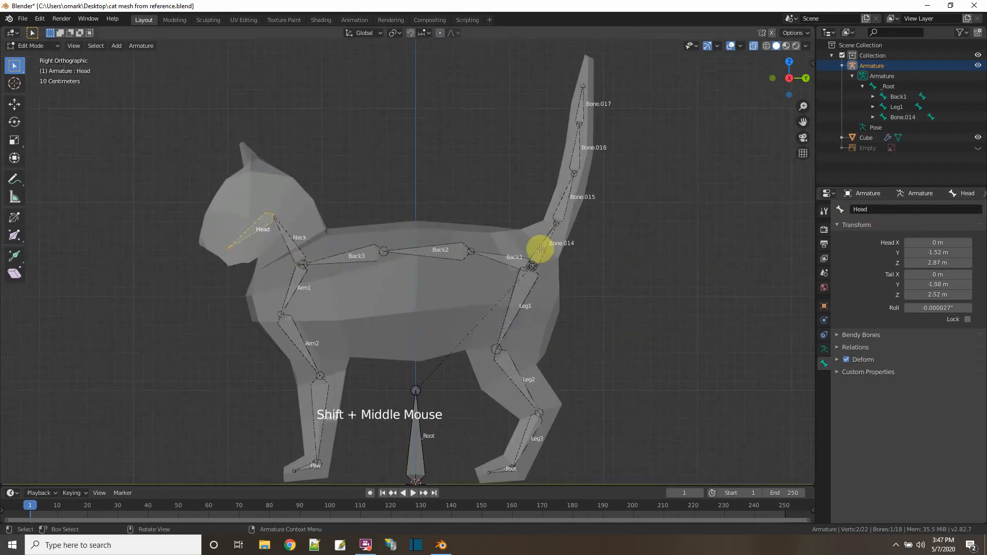
# Rename the tail bone at the hips Tail1 and the one above it Tail2
pyautogui.click(541, 249)
pyautogui.doubleClick(887, 206)
pyautogui.write('Tai')
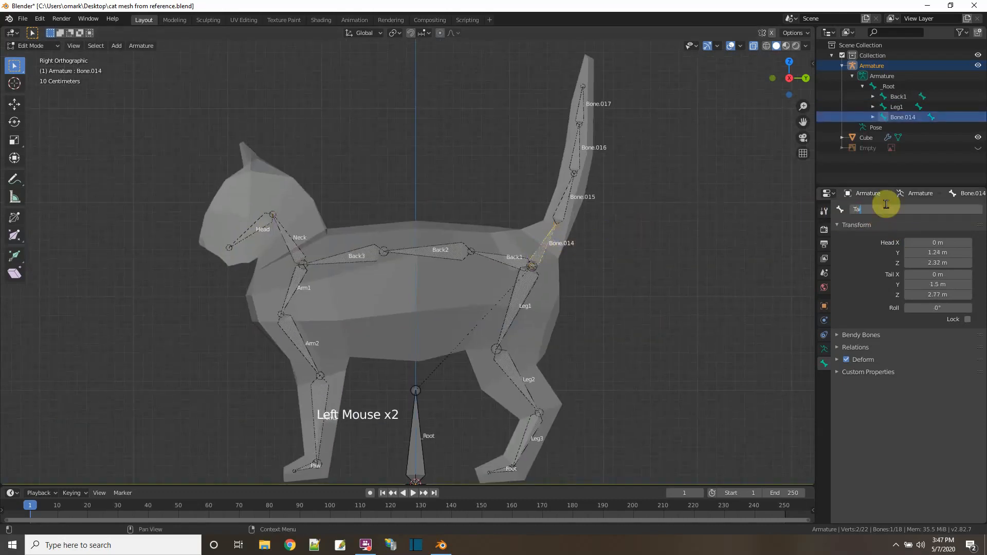
pyautogui.write('l1')
pyautogui.press('Return')
pyautogui.click(562, 202)
pyautogui.doubleClick(885, 209)
pyautogui.write('Tail2')
pyautogui.press('Return')
# Select the third tail bone up from the hips and rename it Tail3
pyautogui.click(572, 150)
pyautogui.doubleClick(883, 208)
pyautogui.write('Tail3')
pyautogui.press('Return')
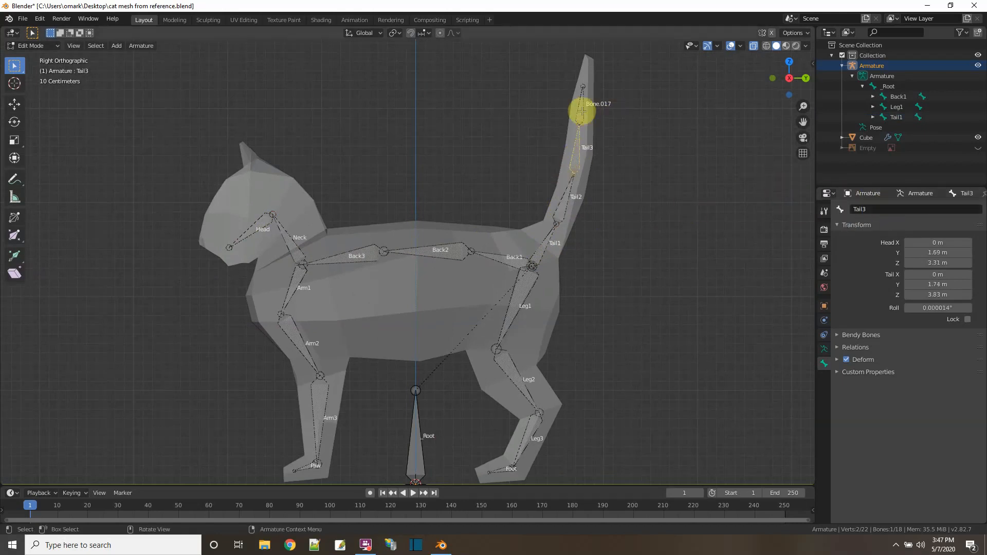
# Select all bones of the hind leg and front leg chains and apply AutoName Left/Right to them
pyautogui.keyDown('shift'); pyautogui.moveTo(769, 426); pyautogui.dragTo(769, 368, button='middle'); pyautogui.keyUp('shift')
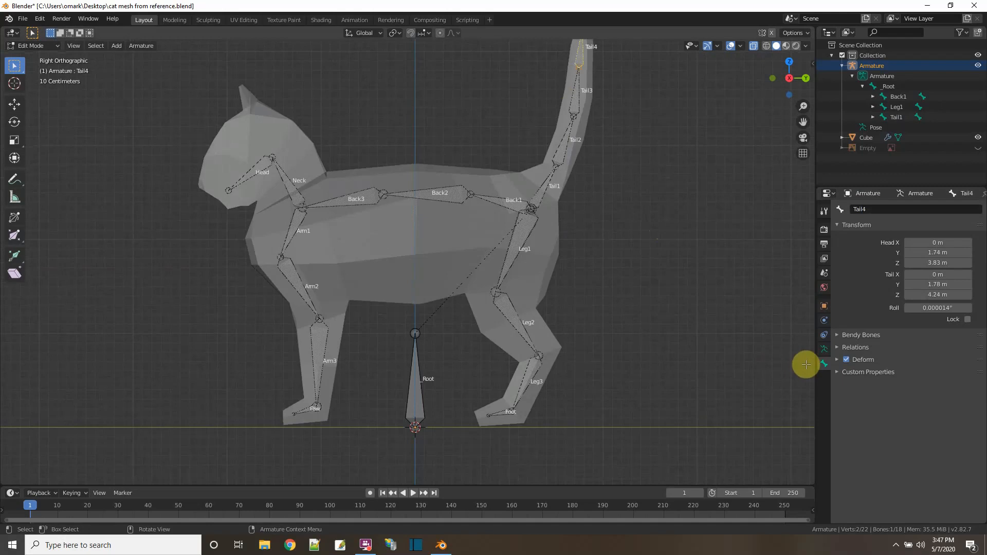
pyautogui.scroll(1, 805, 364)
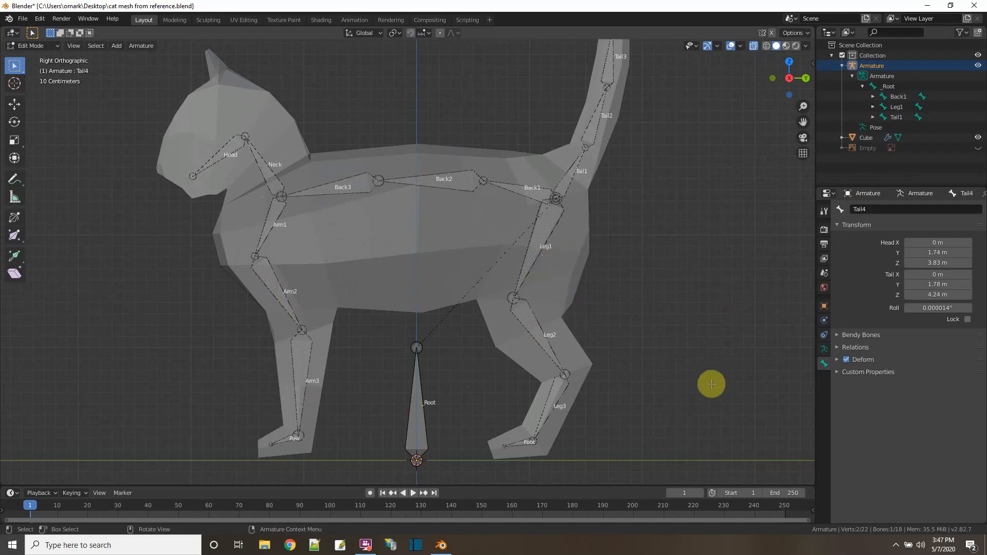
pyautogui.scroll(-2, 712, 384)
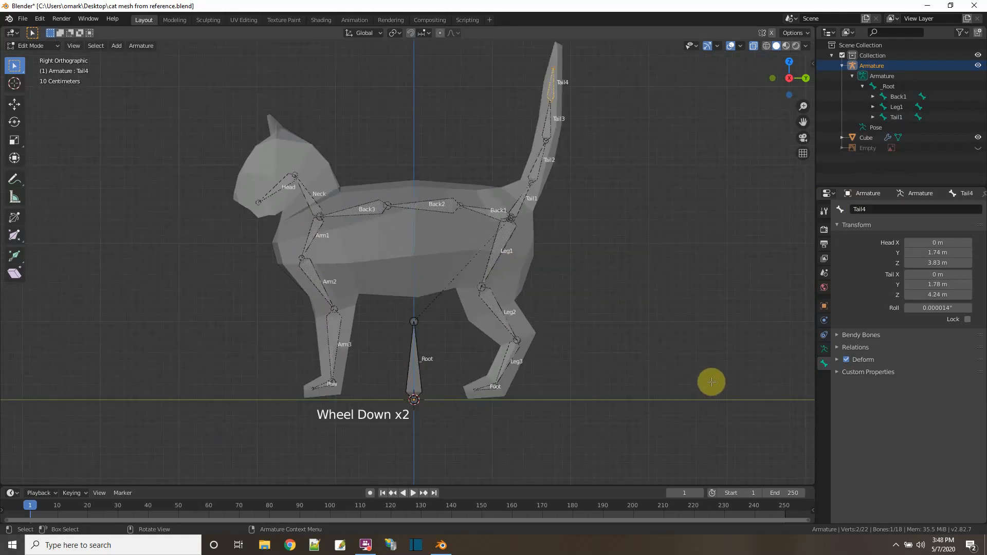
pyautogui.moveTo(558, 428); pyautogui.dragTo(457, 216)
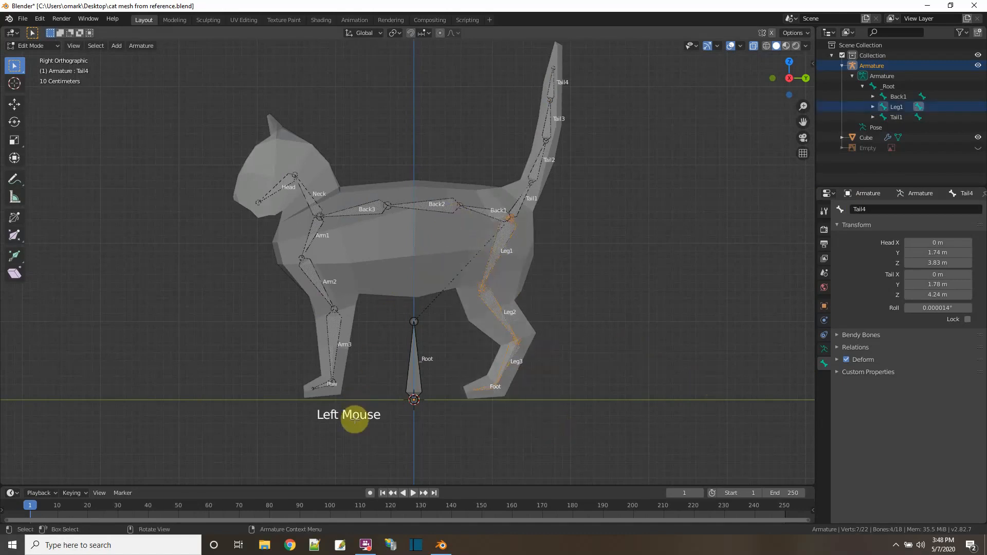
pyautogui.keyDown('shift'); pyautogui.moveTo(362, 421); pyautogui.dragTo(282, 217); pyautogui.keyUp('shift')
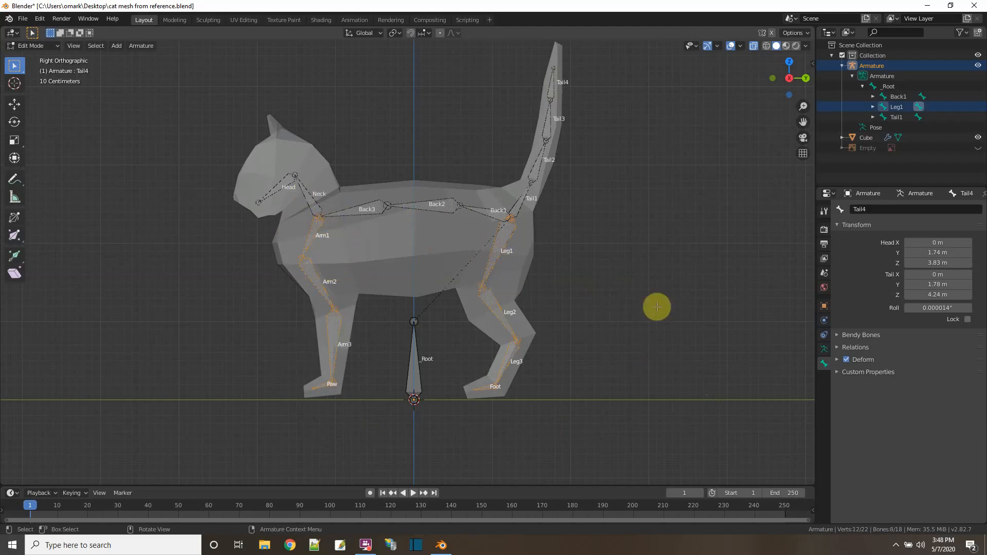
pyautogui.moveTo(635, 310); pyautogui.dragTo(551, 331, button='middle')
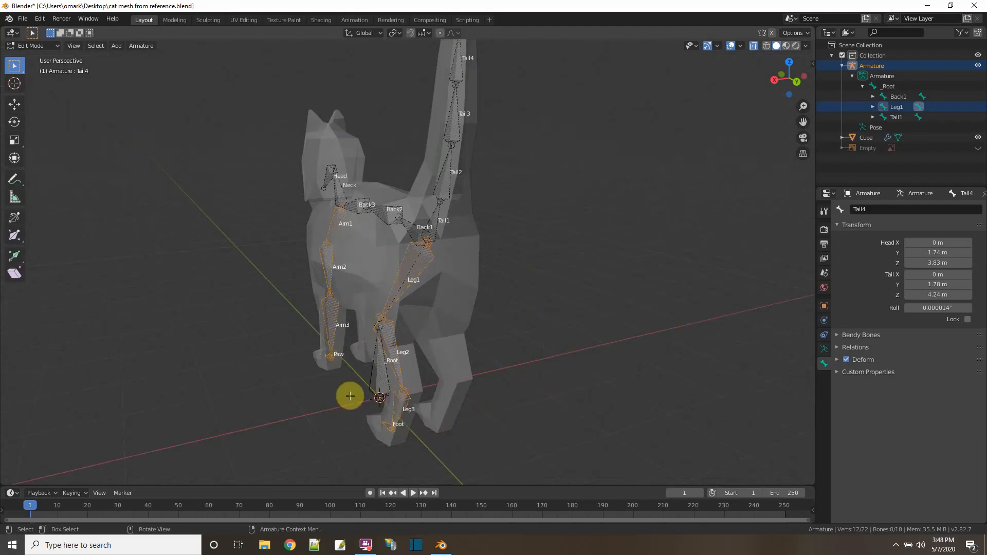
pyautogui.moveTo(514, 399); pyautogui.dragTo(547, 395, button='middle')
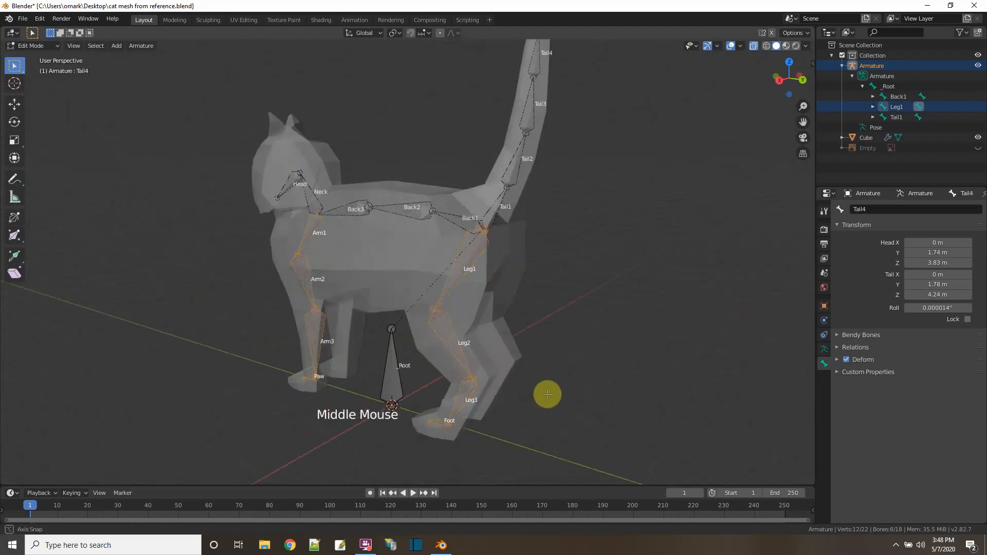
pyautogui.rightClick(307, 229)
pyautogui.moveTo(308, 234)
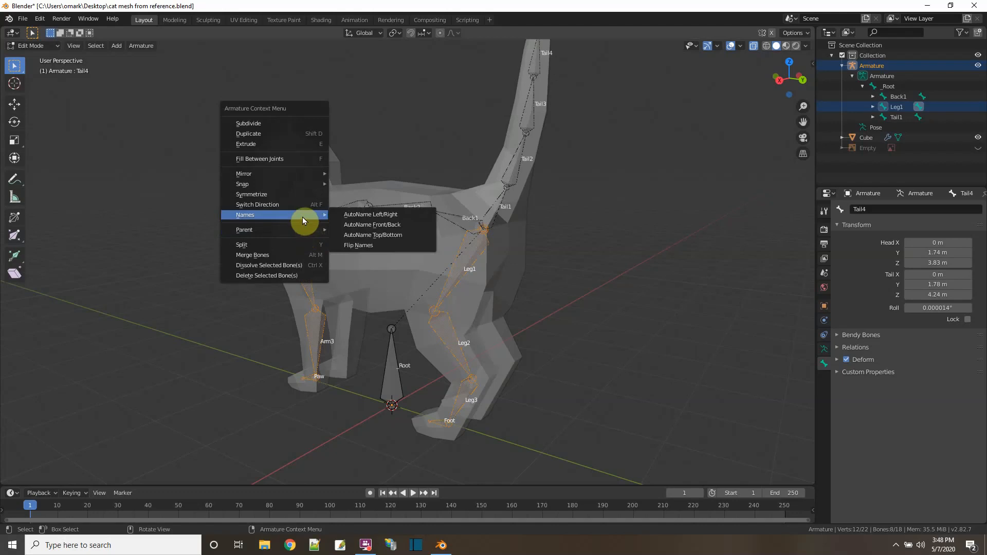
pyautogui.click(369, 221)
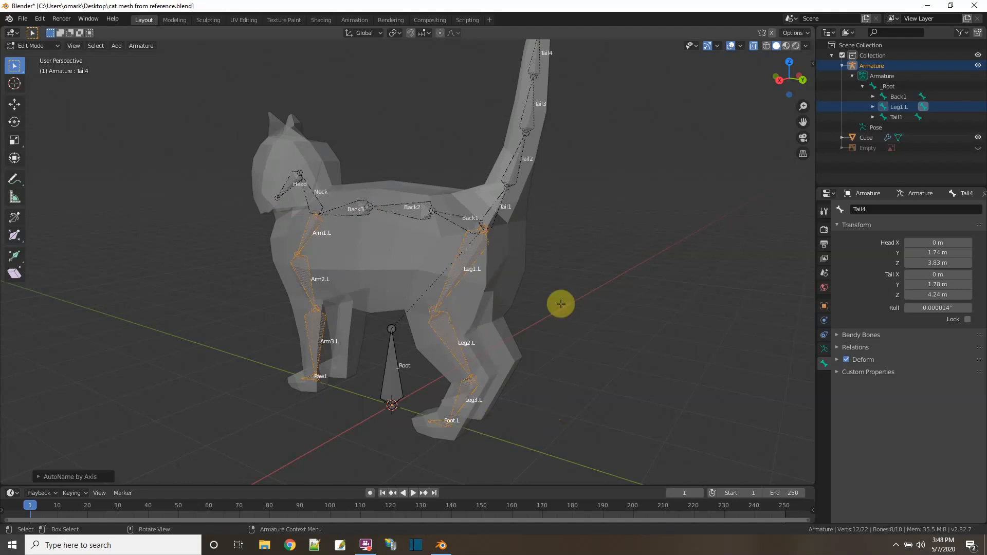
# Try to symmetrize the selected leg and arm bones to the cat's other side, and undo it
pyautogui.moveTo(624, 282); pyautogui.dragTo(576, 277, button='middle')
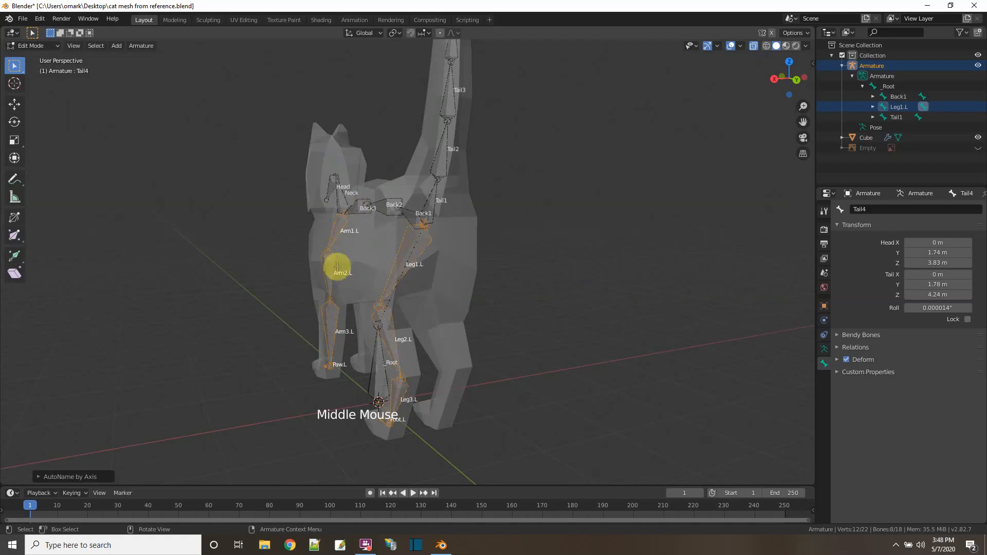
pyautogui.rightClick(409, 254)
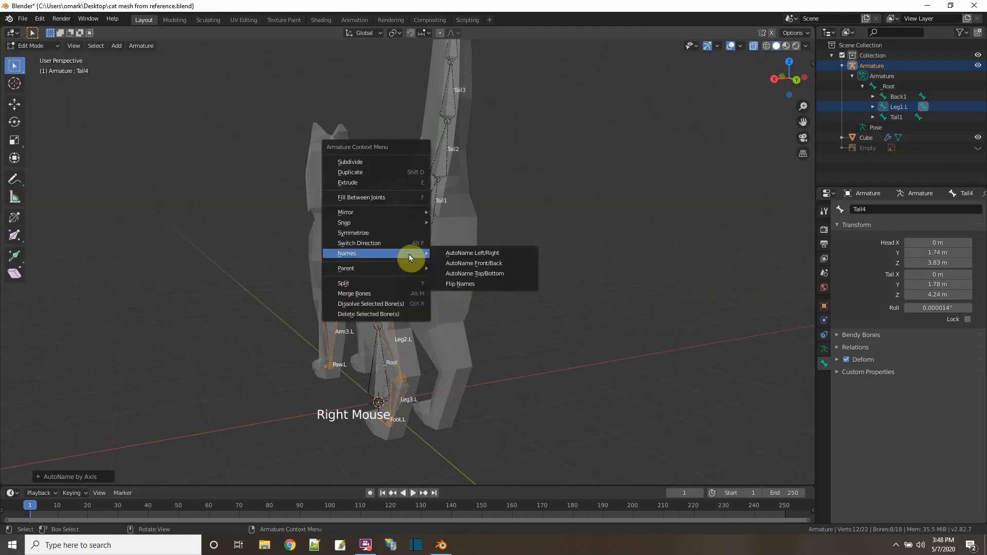
pyautogui.click(371, 233)
pyautogui.moveTo(628, 308); pyautogui.dragTo(655, 329, button='middle')
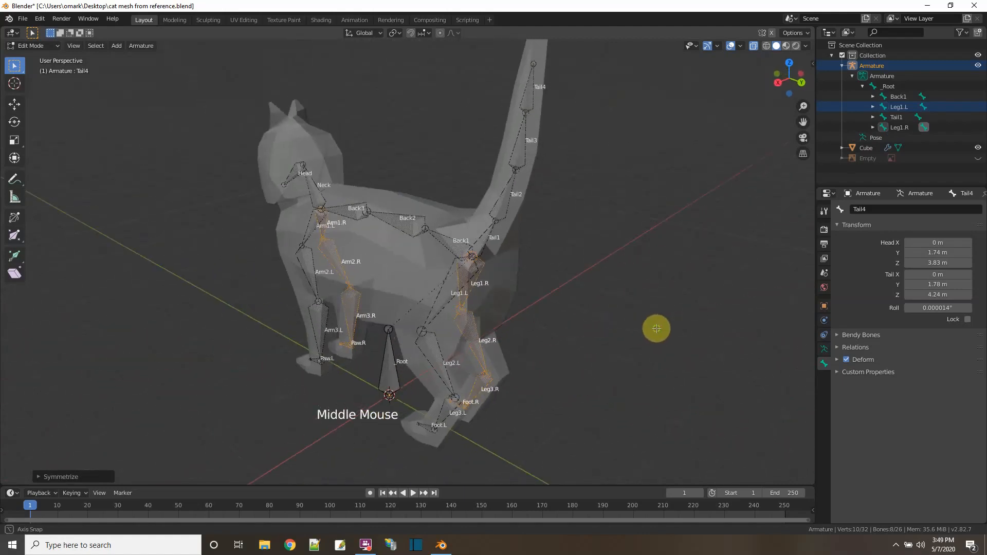
pyautogui.hotkey('ctrl', 'z')
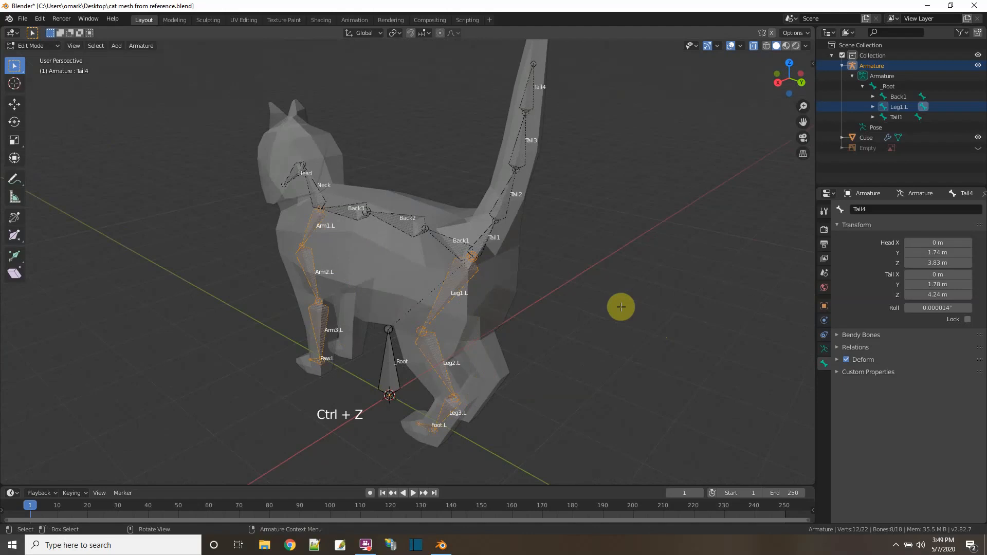
# Turn off the display of bone names for the armature in the viewport
pyautogui.moveTo(573, 357); pyautogui.dragTo(628, 347, button='middle')
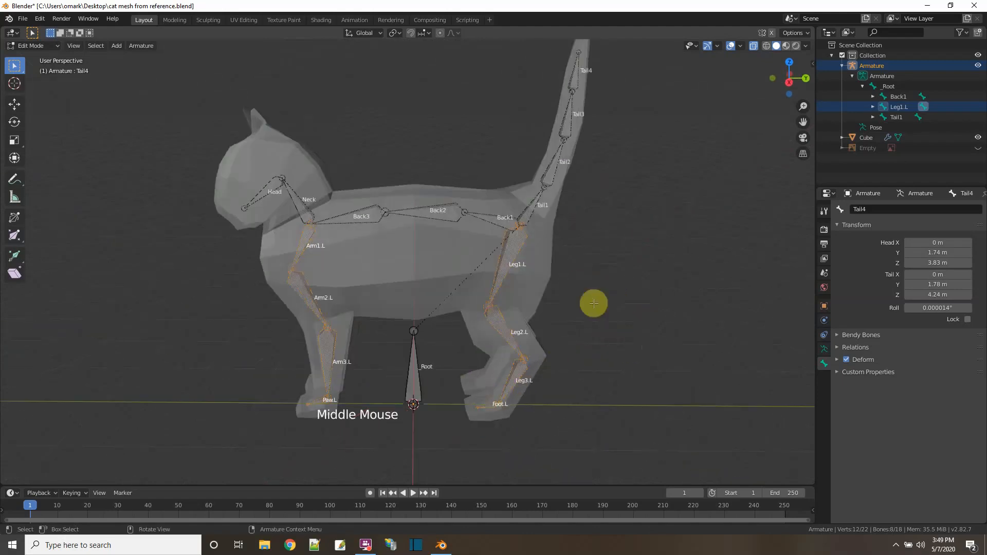
pyautogui.scroll(-1, 595, 291)
pyautogui.click(485, 363)
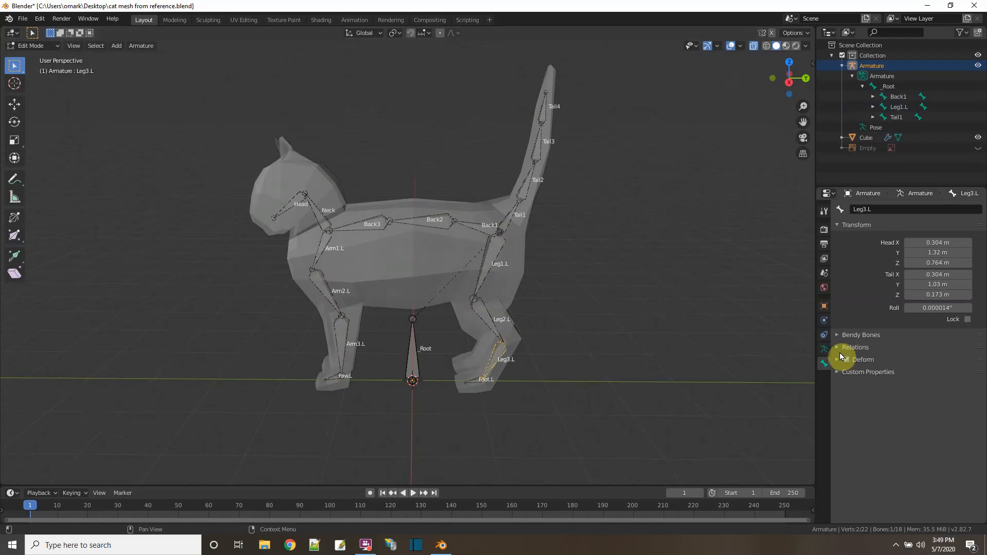
pyautogui.click(822, 350)
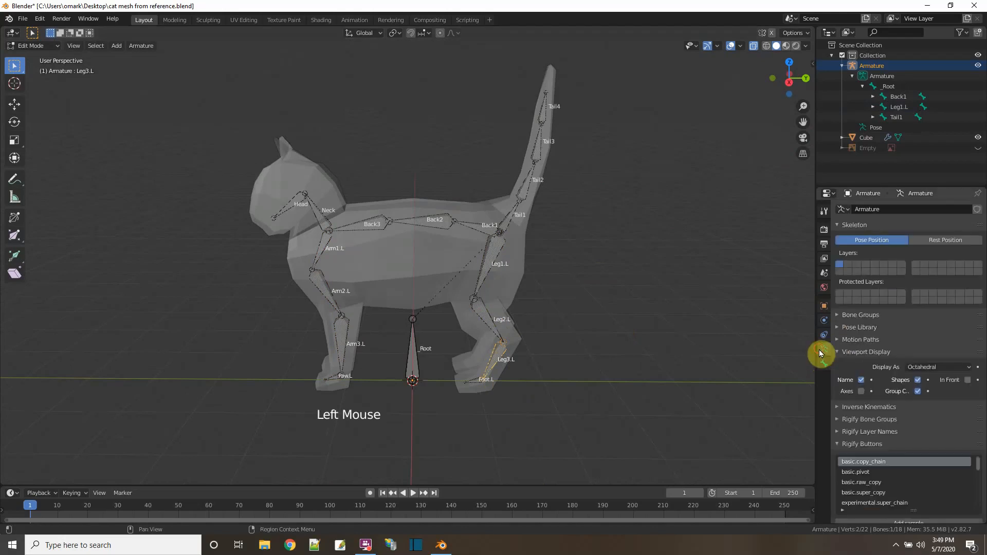
pyautogui.click(861, 381)
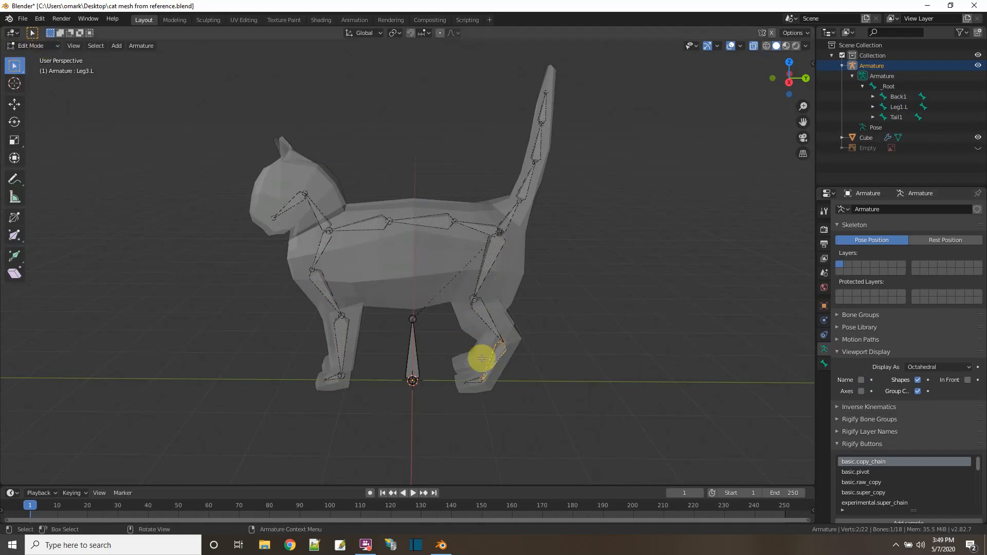
# In the right side view, extrude a bone about 0.49 m backward along Y from the hind ankle joint
pyautogui.click(789, 81)
pyautogui.scroll(2, 494, 401)
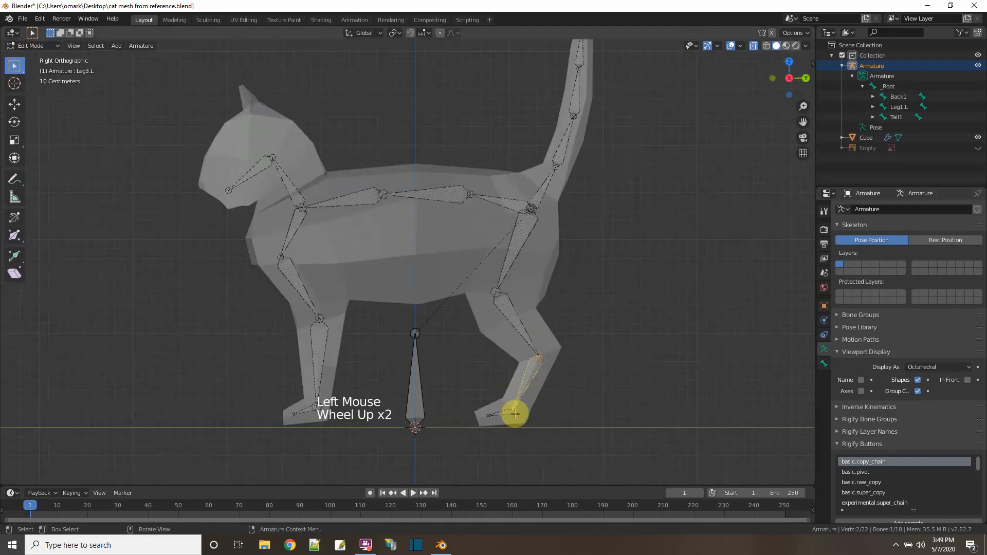
pyautogui.click(512, 410)
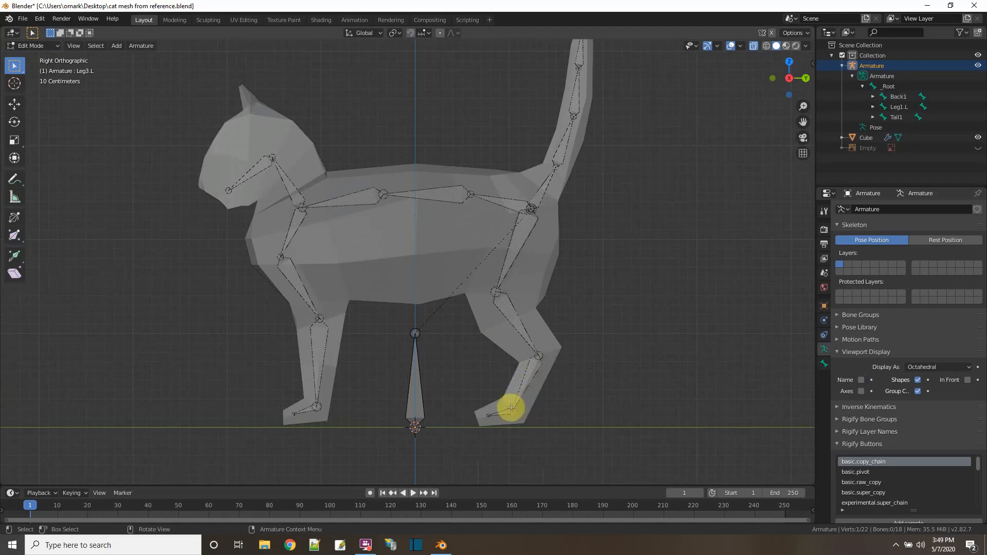
pyautogui.press('e')
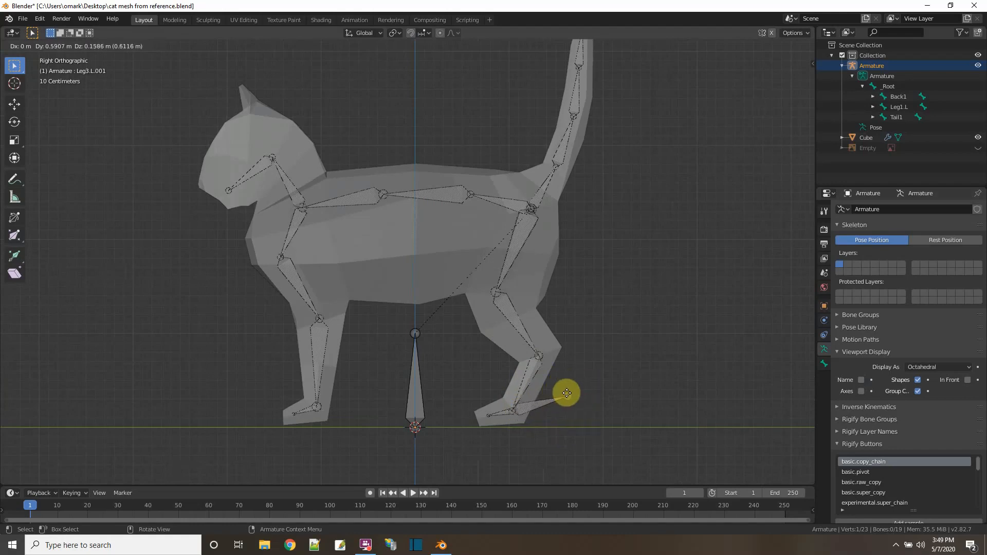
pyautogui.press('y')
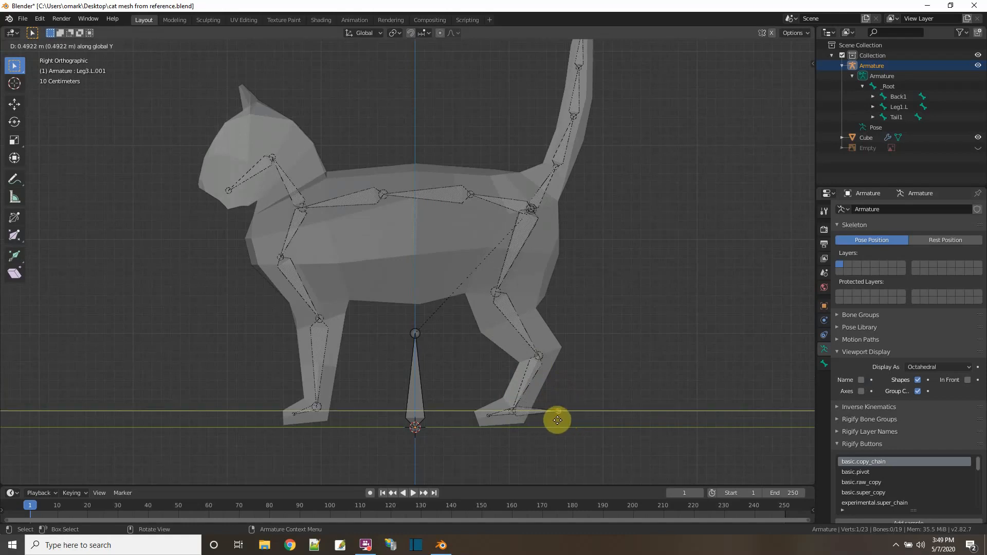
pyautogui.click(557, 421)
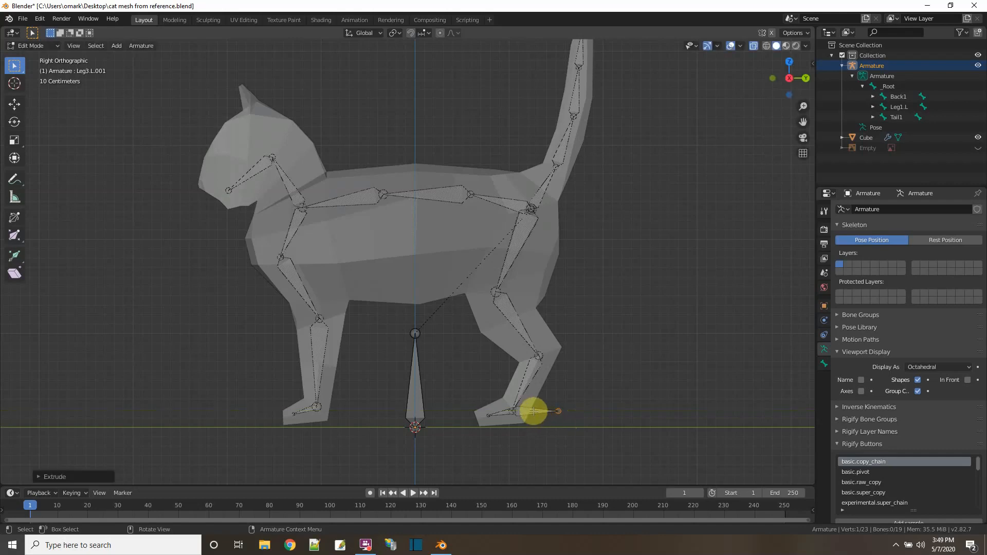
# Select the new heel bone behind the hind ankle and clear its parent
pyautogui.click(534, 412)
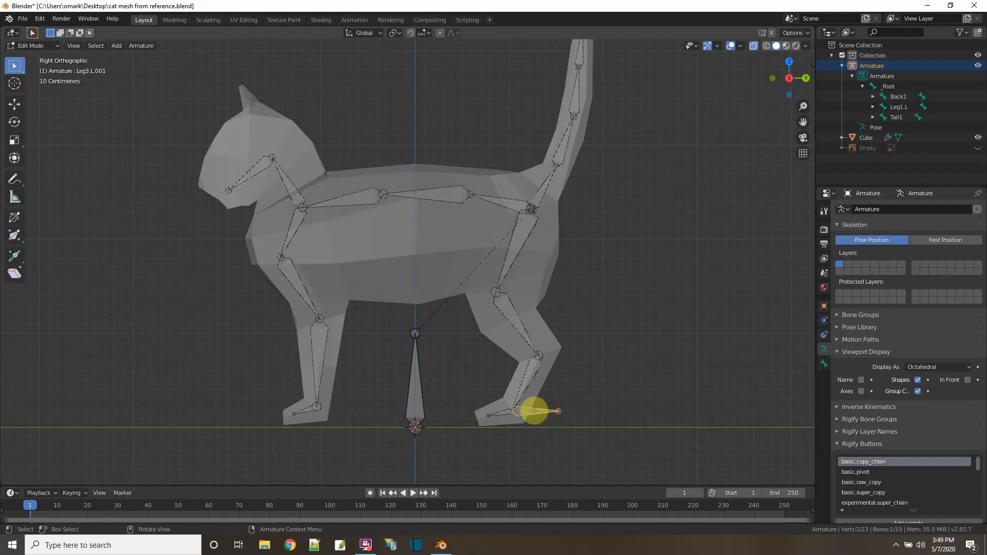
pyautogui.rightClick(535, 411)
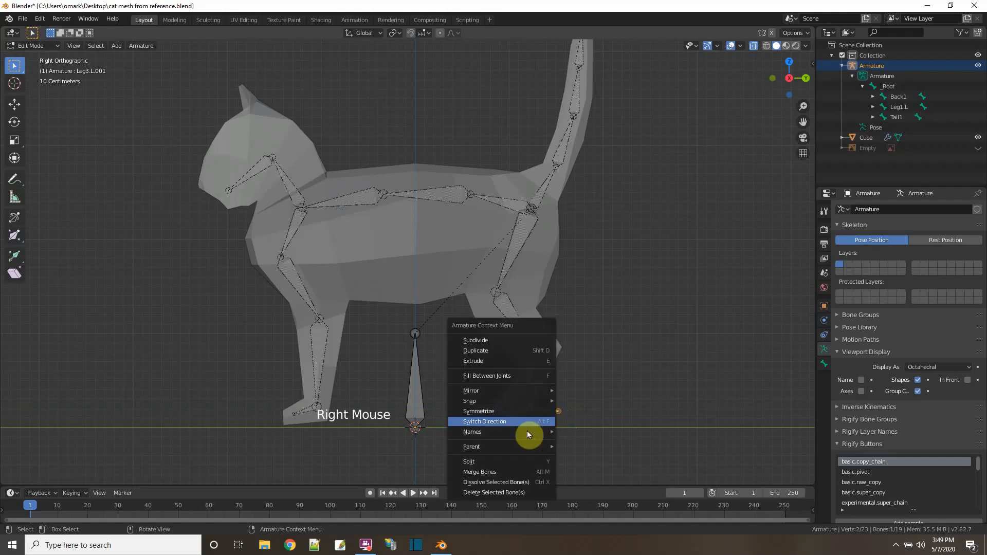
pyautogui.moveTo(516, 448)
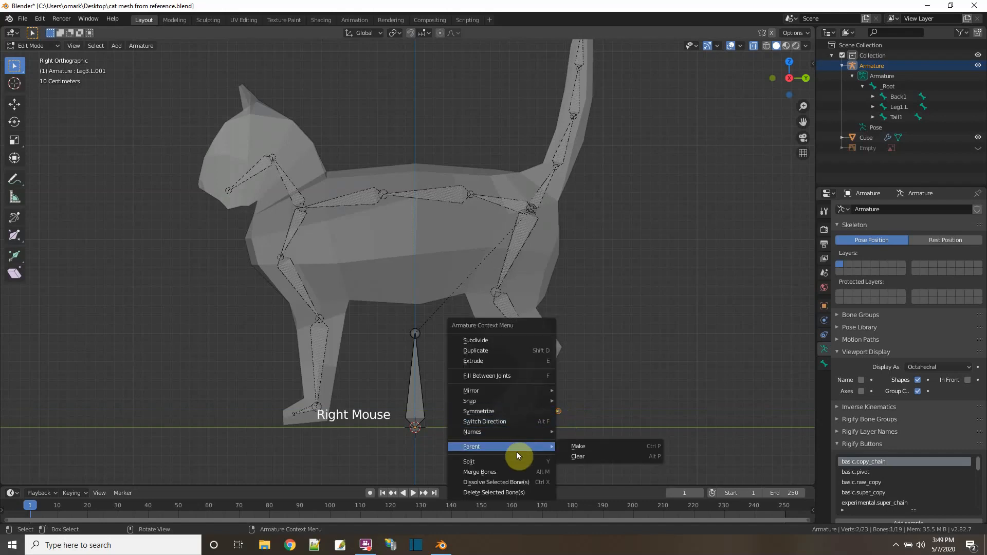
pyautogui.click(581, 458)
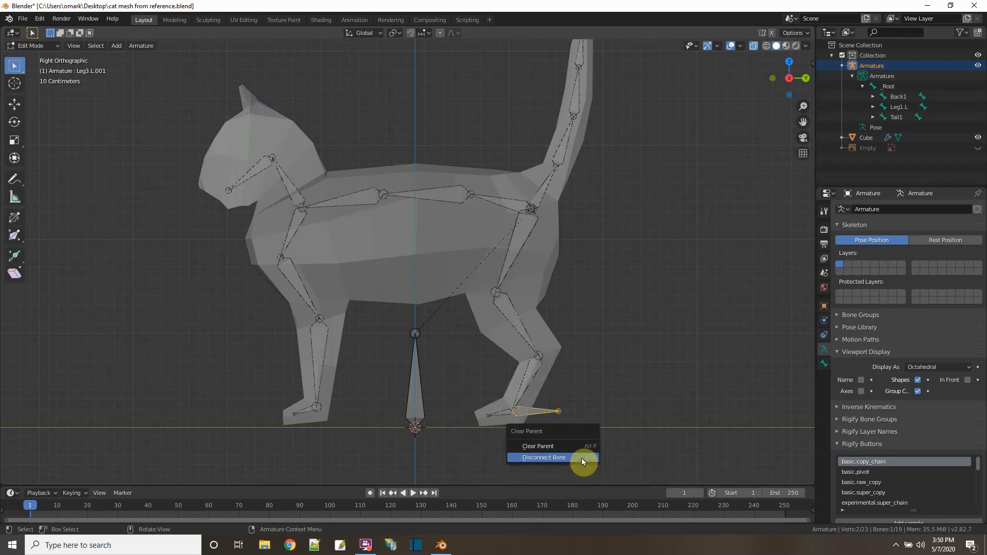
pyautogui.click(538, 446)
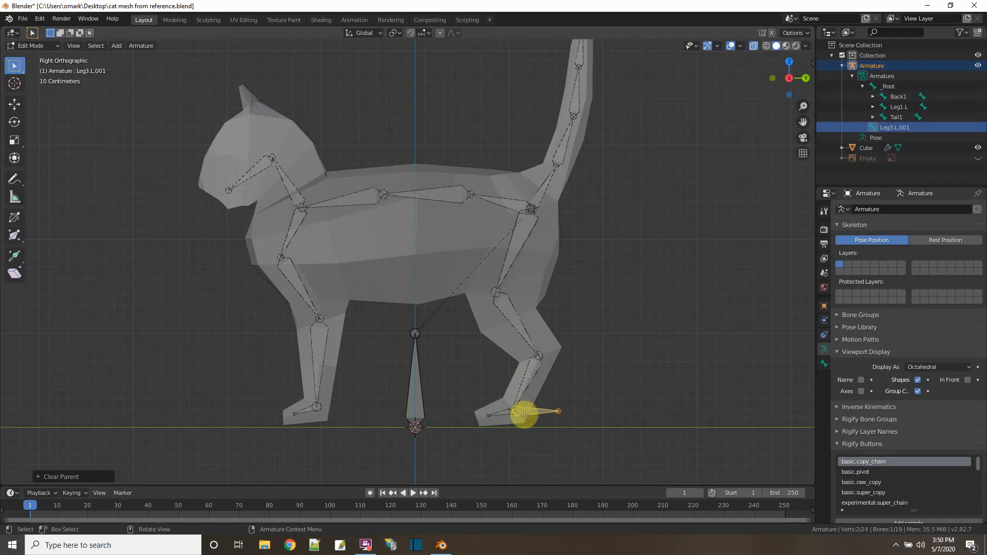
# Add the lower hind leg bone to the selection, switch to Pose Mode and give it an IK constraint targeting the heel bone
pyautogui.keyDown('shift'); pyautogui.click(528, 378); pyautogui.keyUp('shift')
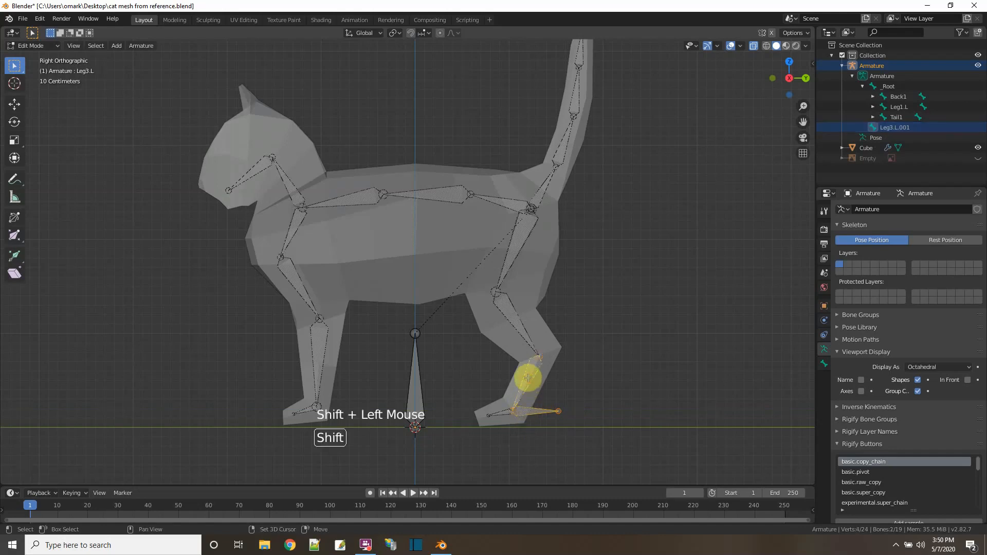
pyautogui.click(51, 45)
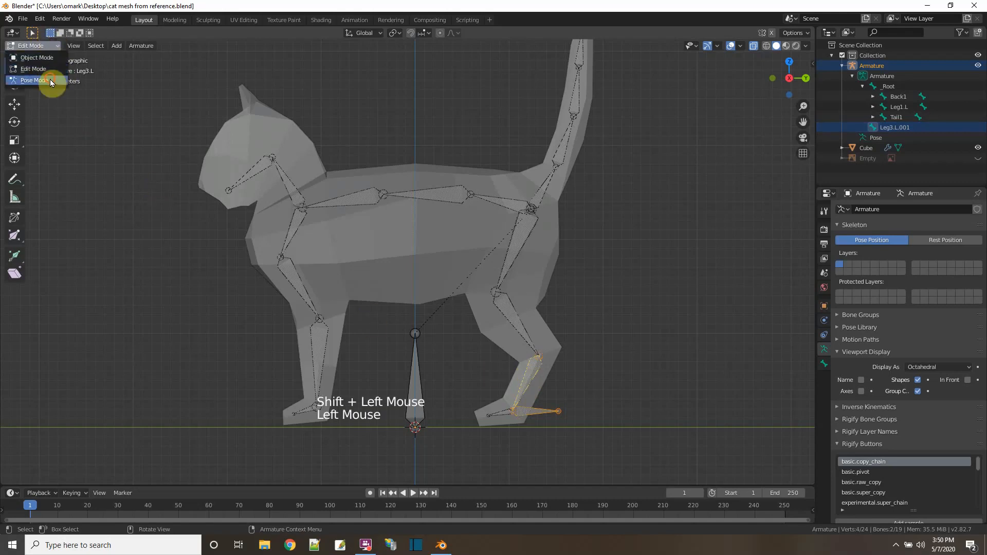
pyautogui.click(36, 81)
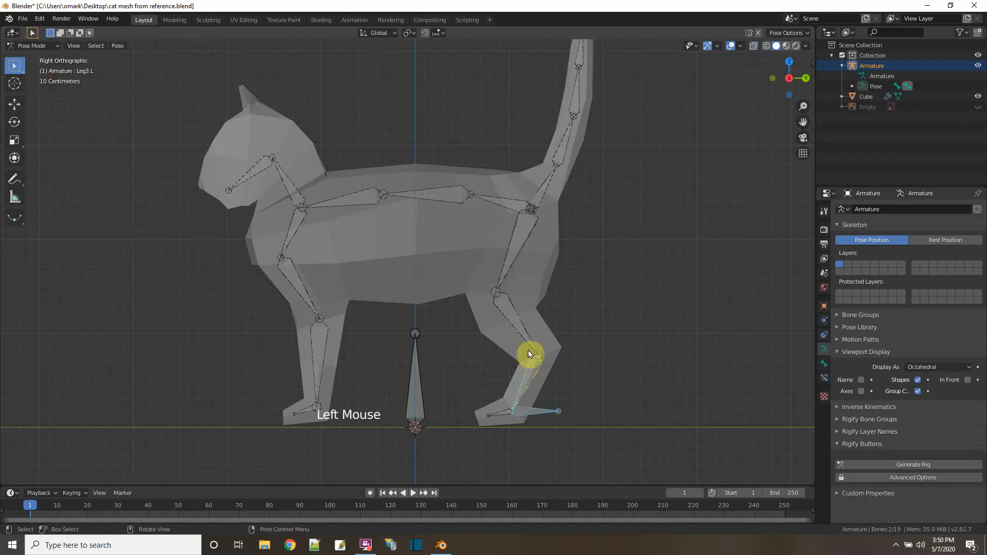
pyautogui.hotkey('shift', 'i')
pyautogui.click(631, 375)
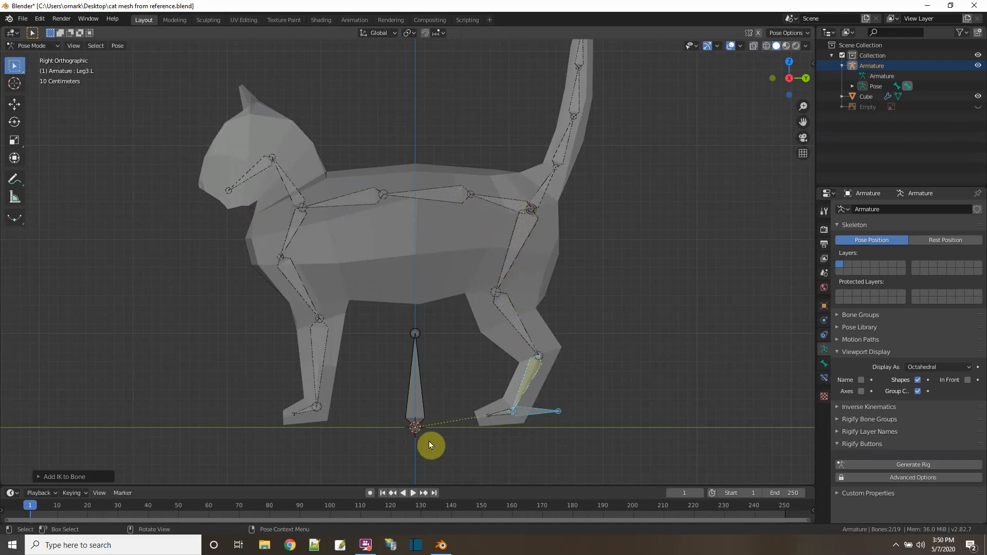
# Set the chain length of the lower hind leg bone's IK constraint to 3
pyautogui.click(823, 380)
pyautogui.click(526, 406)
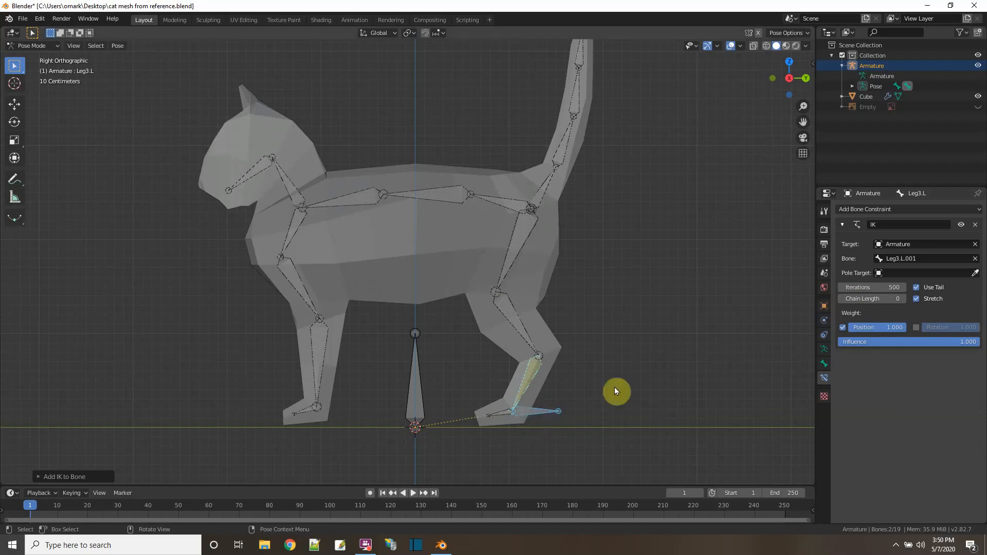
pyautogui.click(905, 299)
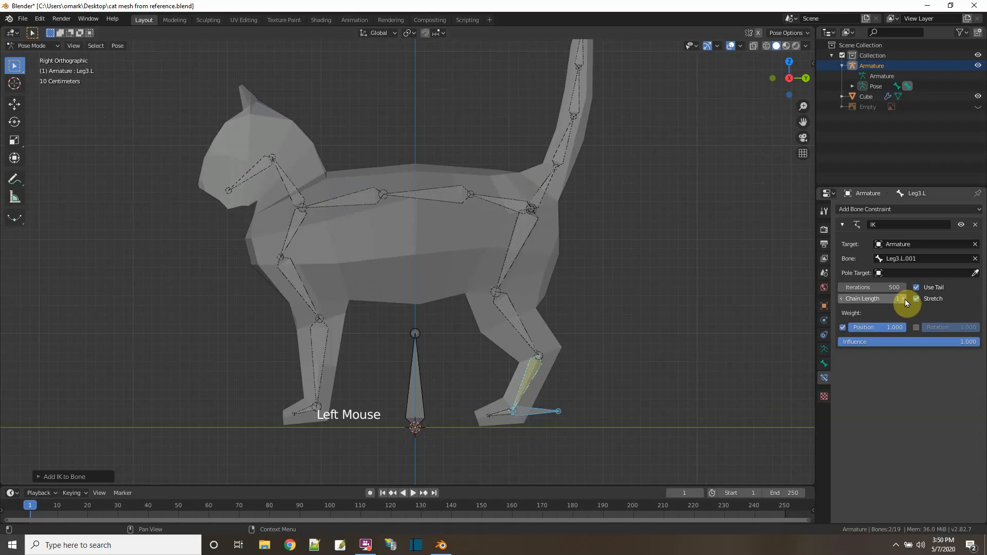
pyautogui.click(905, 299)
pyautogui.click(905, 299)
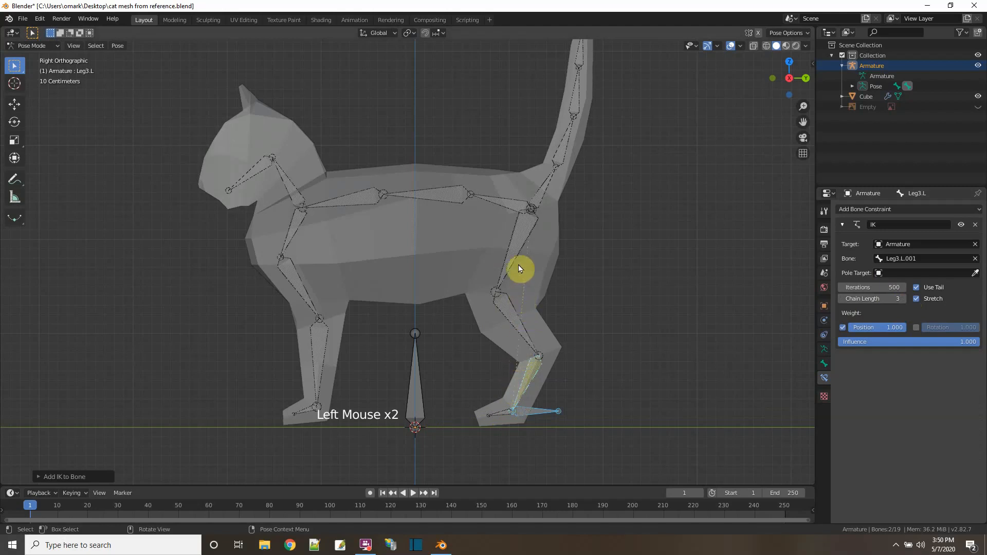
# Test the hind leg IK by moving the heel bone up and forward, and clear its user transforms
pyautogui.click(526, 412)
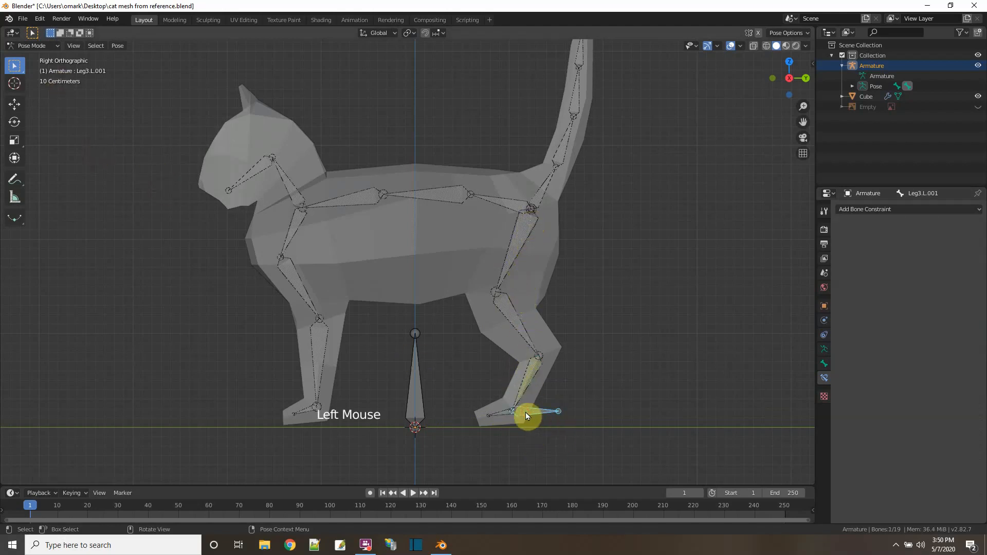
pyautogui.press('g')
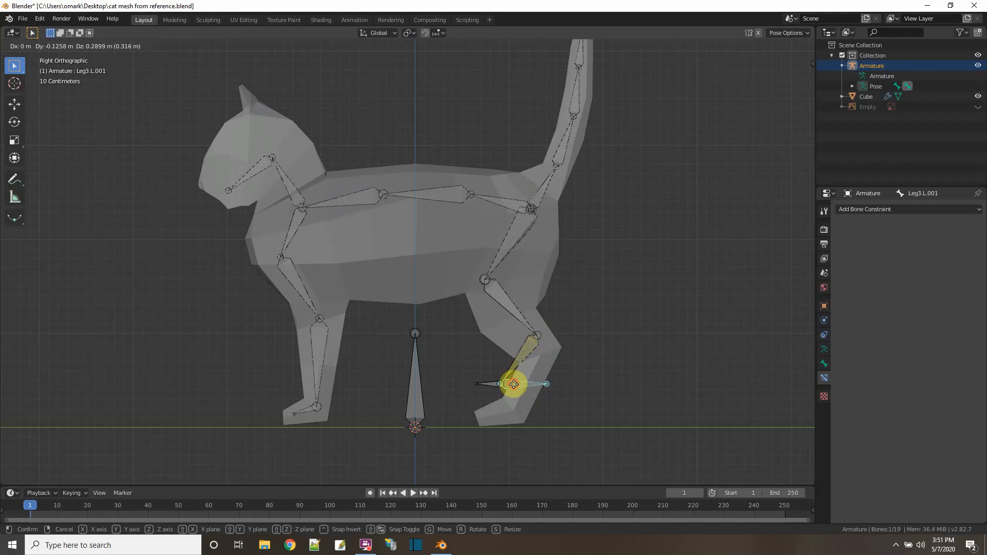
pyautogui.click(514, 384)
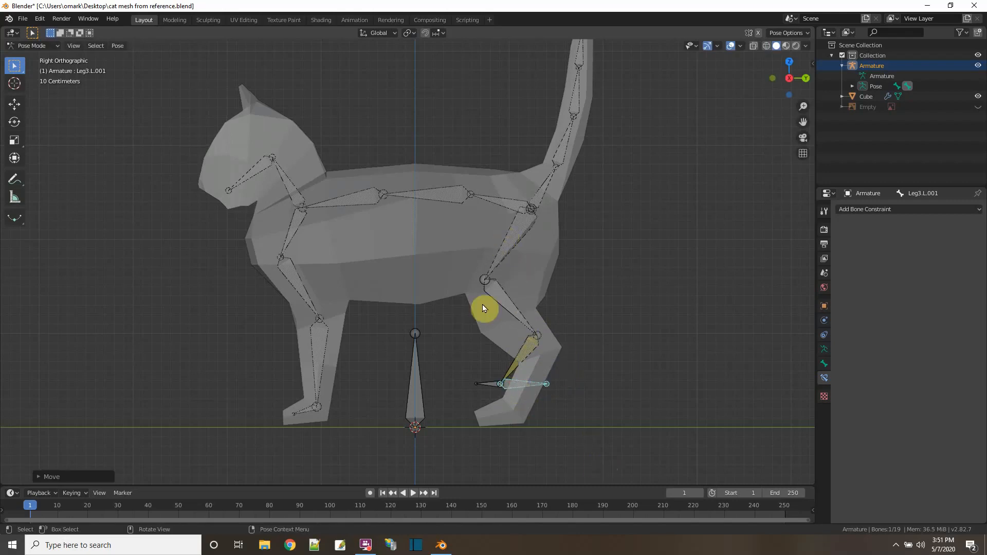
pyautogui.rightClick(509, 386)
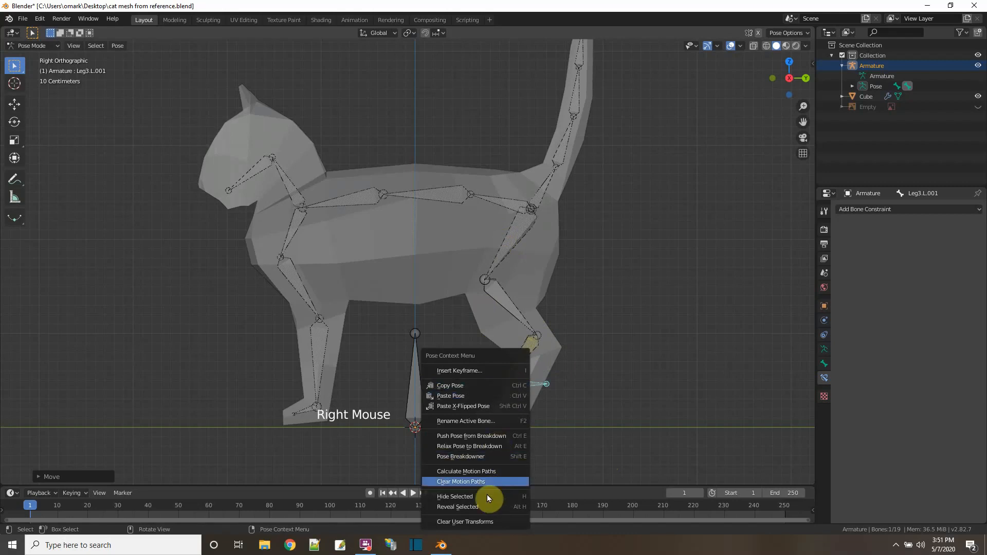
pyautogui.click(489, 523)
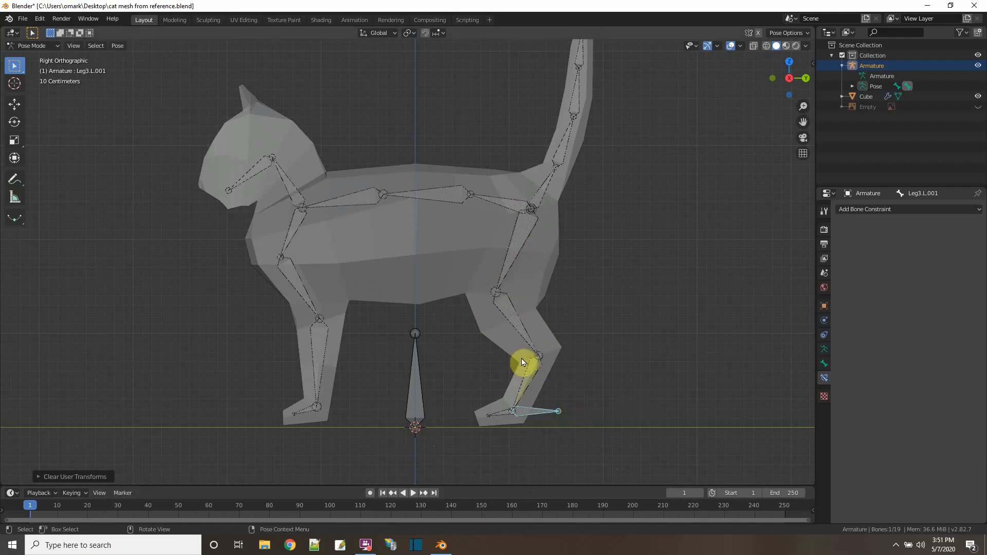
# In Edit Mode, extrude a bone about 0.48 m backward along Y from the front ankle joint
pyautogui.click(317, 409)
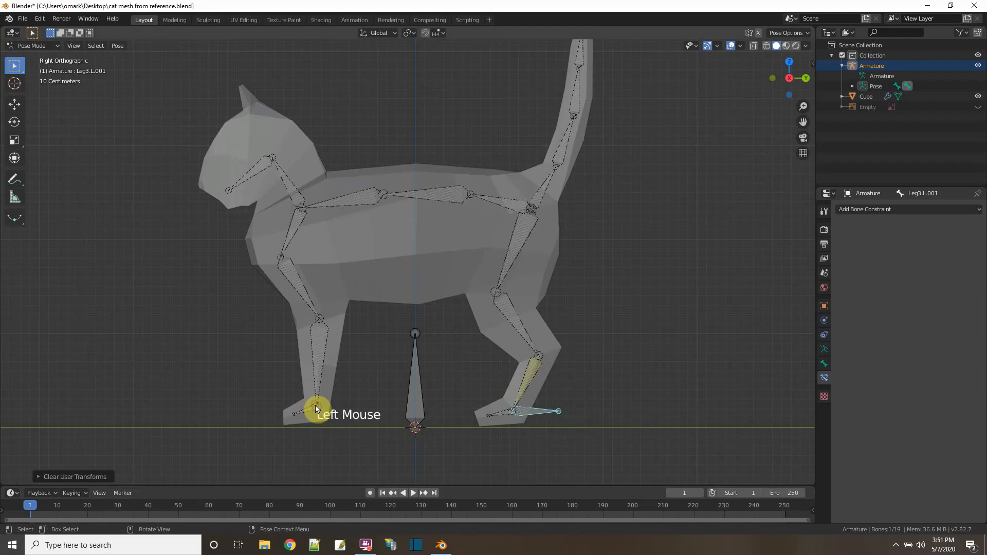
pyautogui.click(23, 47)
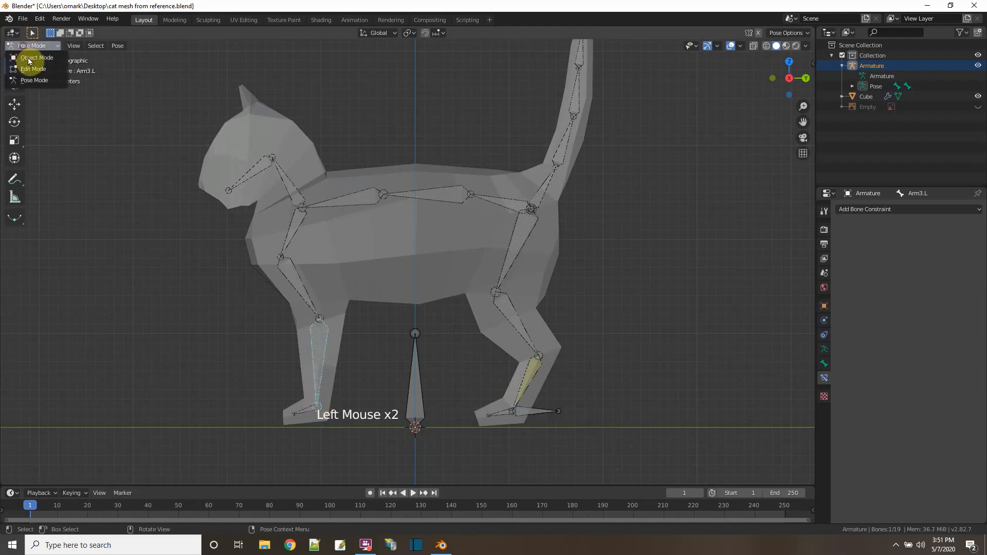
pyautogui.click(34, 68)
pyautogui.click(318, 408)
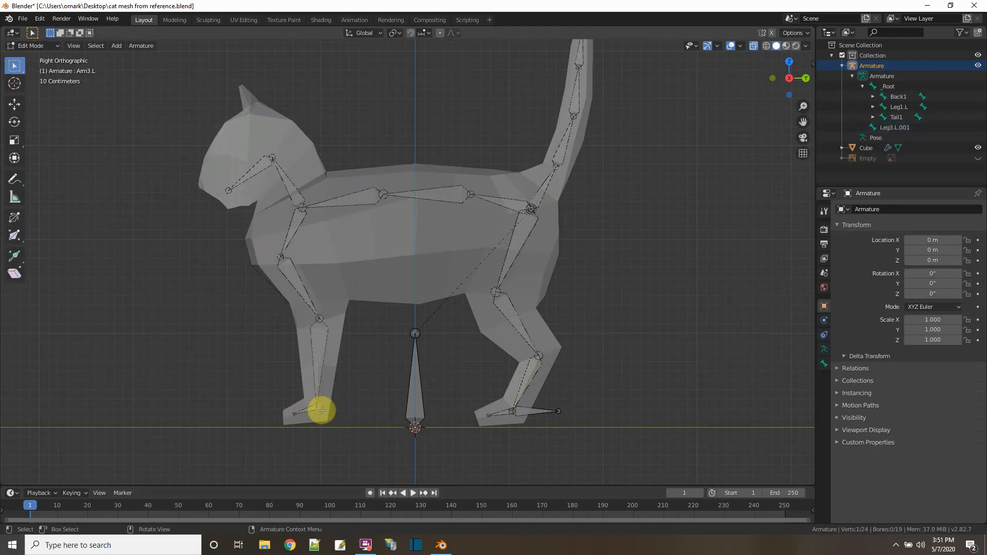
pyautogui.press('e')
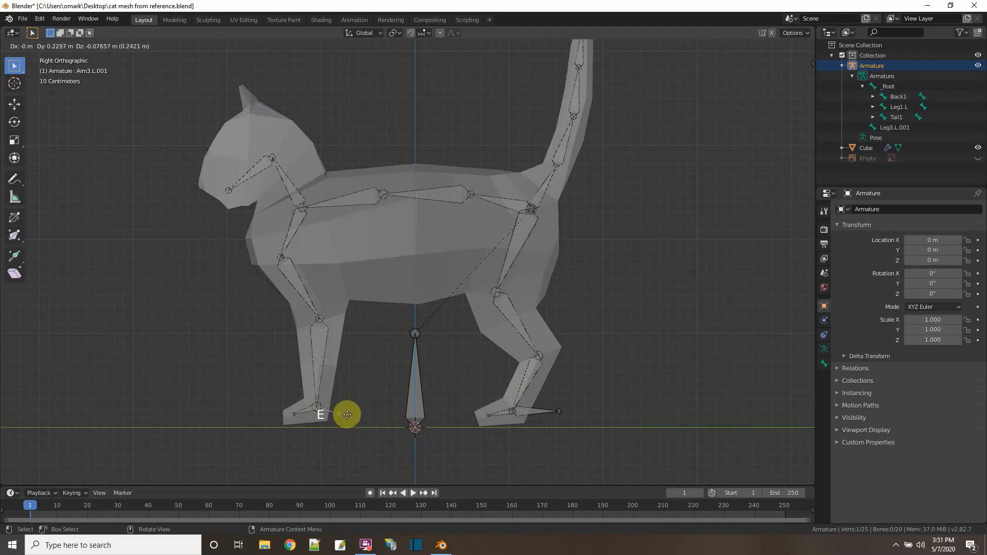
pyautogui.press('y')
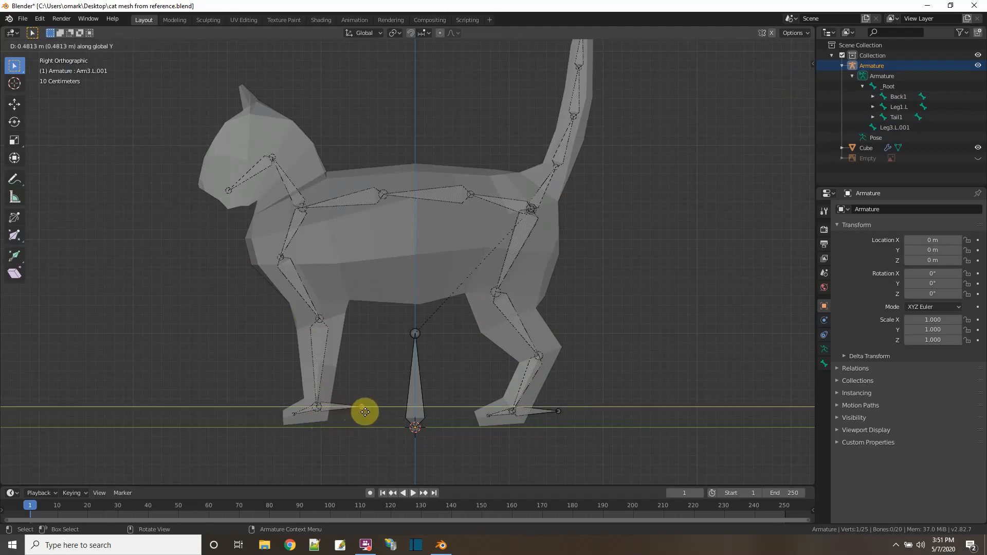
pyautogui.click(364, 410)
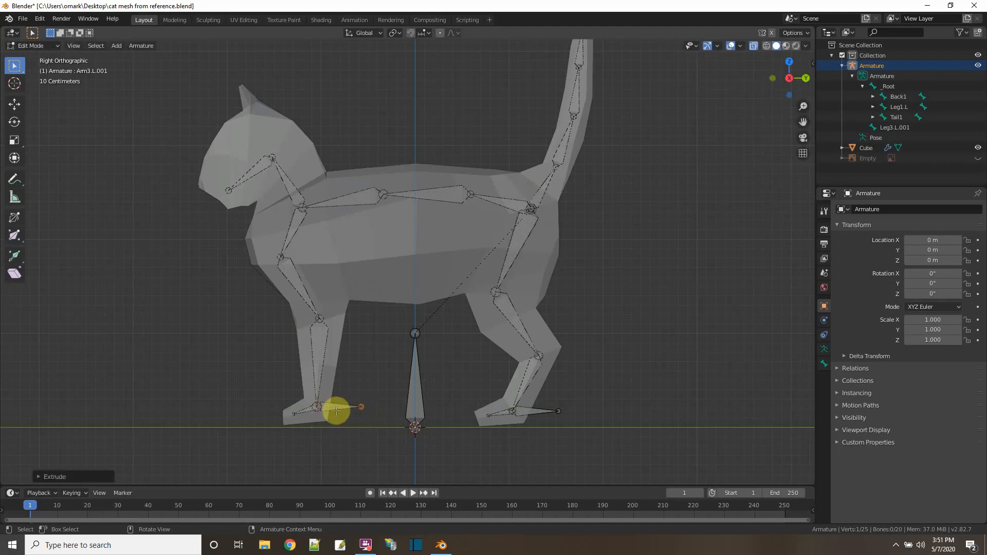
# Select the new bone behind the front ankle and clear its parent
pyautogui.click(333, 406)
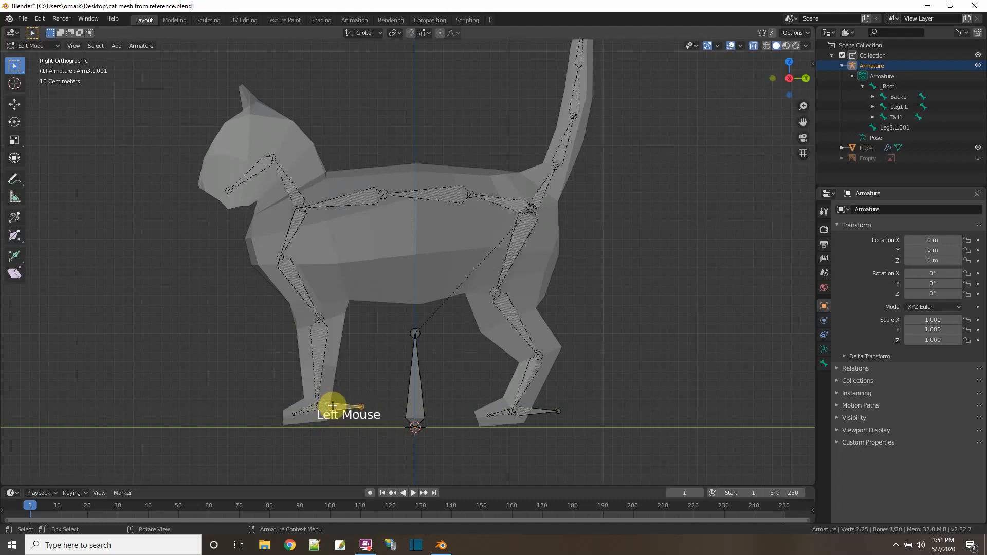
pyautogui.rightClick(332, 406)
pyautogui.moveTo(333, 406)
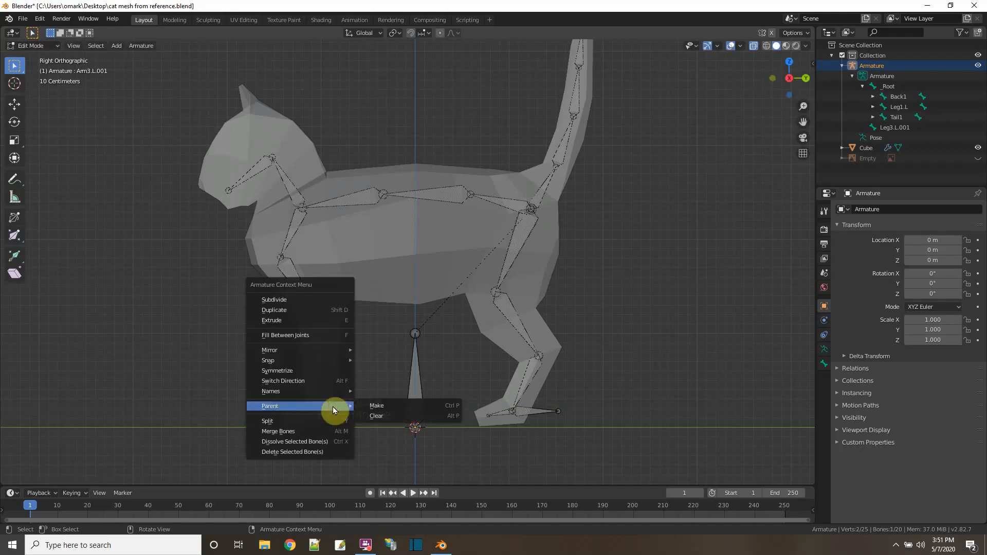
pyautogui.click(393, 419)
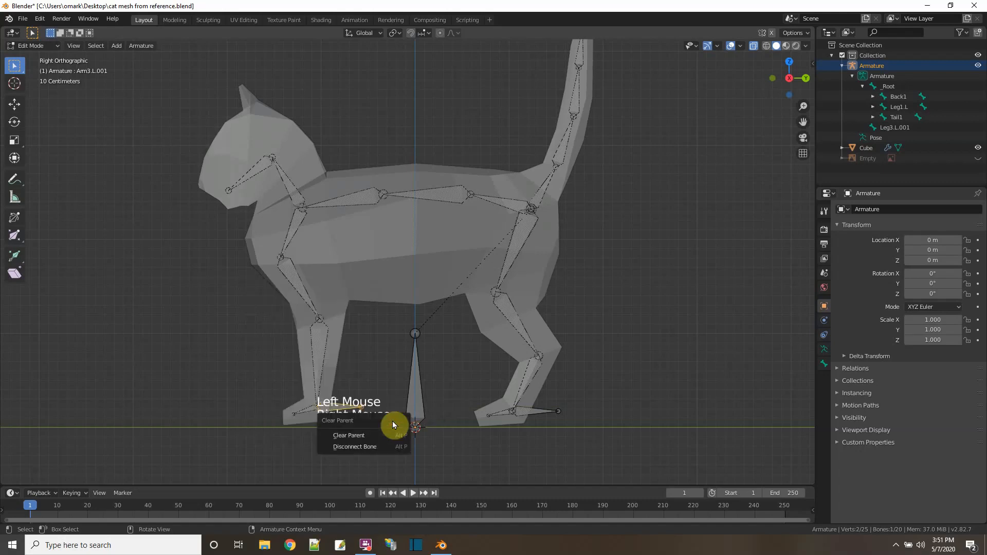
pyautogui.click(370, 436)
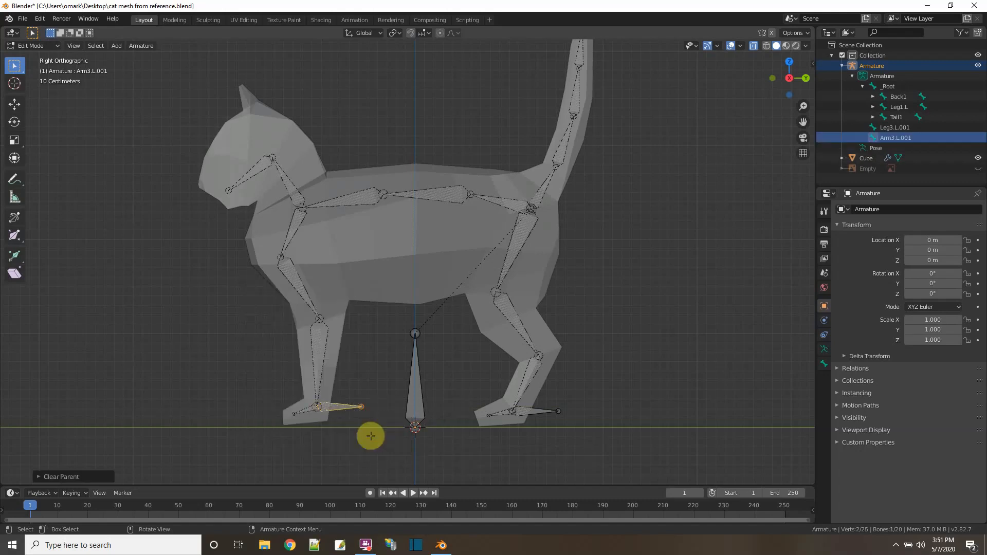
# In Pose Mode, give the lower front leg bone an IK constraint targeting the bone behind the front ankle, with chain length 3
pyautogui.keyDown('shift'); pyautogui.click(318, 355); pyautogui.keyUp('shift')
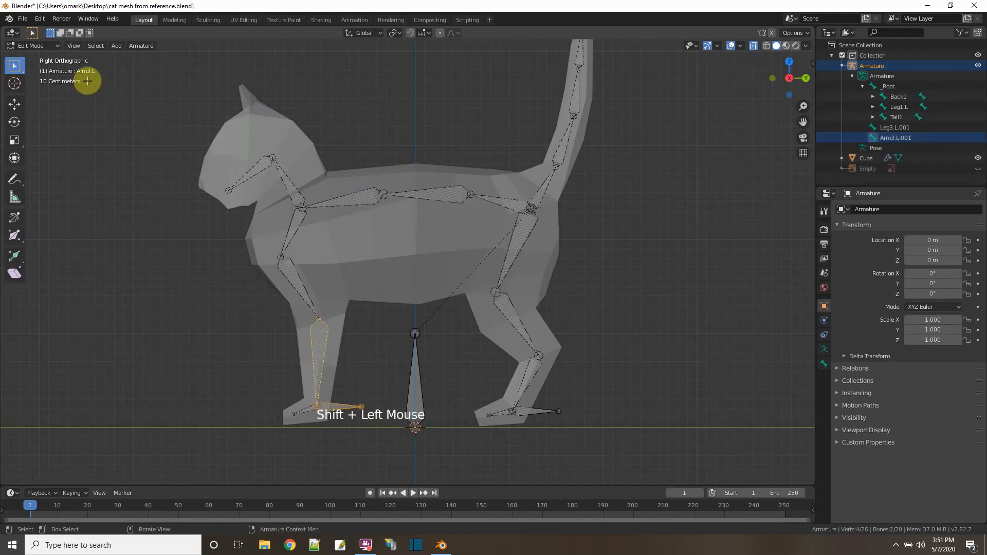
pyautogui.click(37, 45)
pyautogui.click(36, 81)
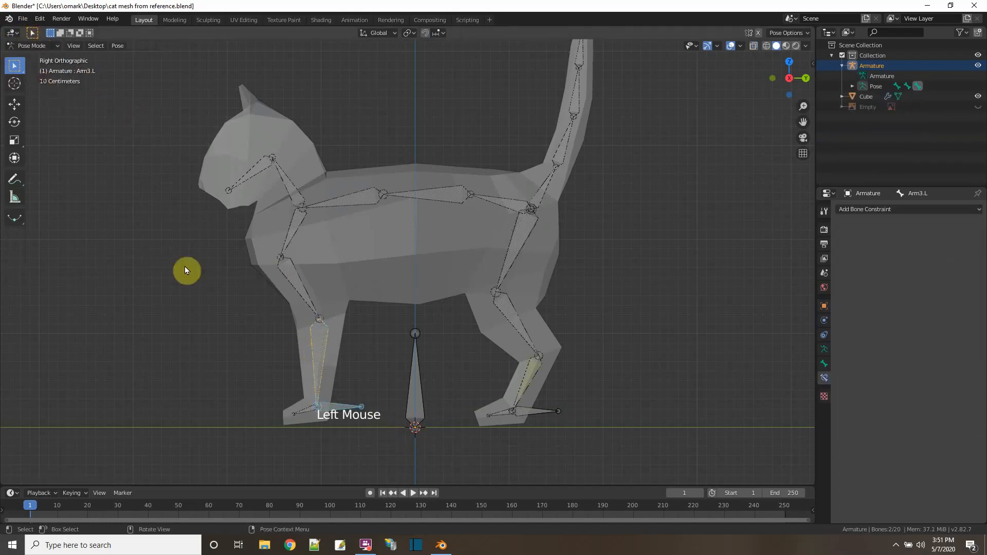
pyautogui.hotkey('shift', 'i')
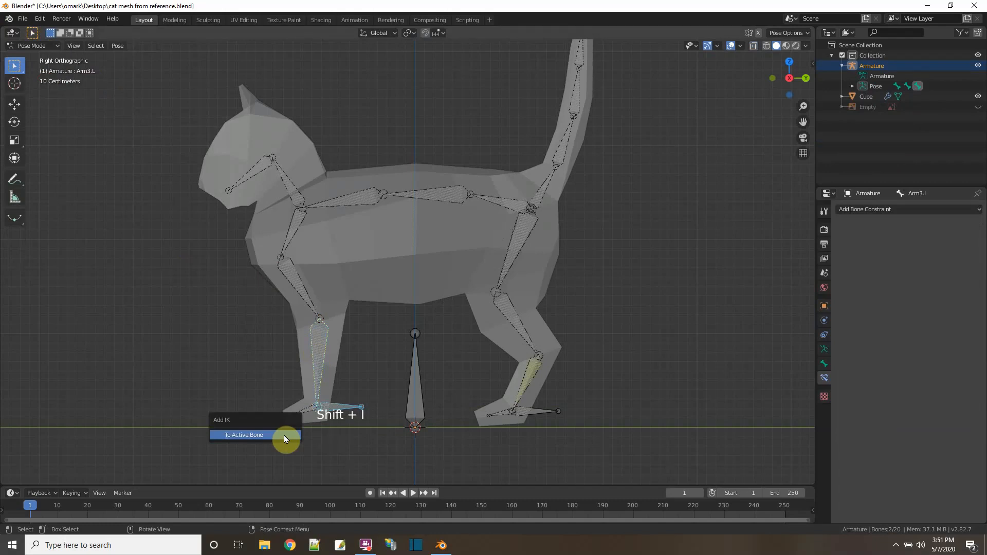
pyautogui.click(286, 439)
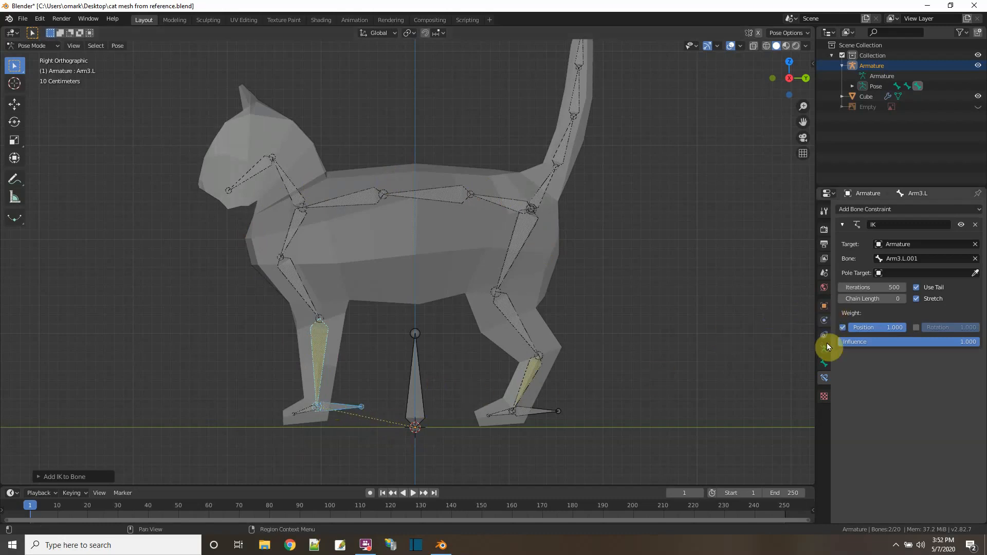
pyautogui.click(903, 299)
pyautogui.click(903, 298)
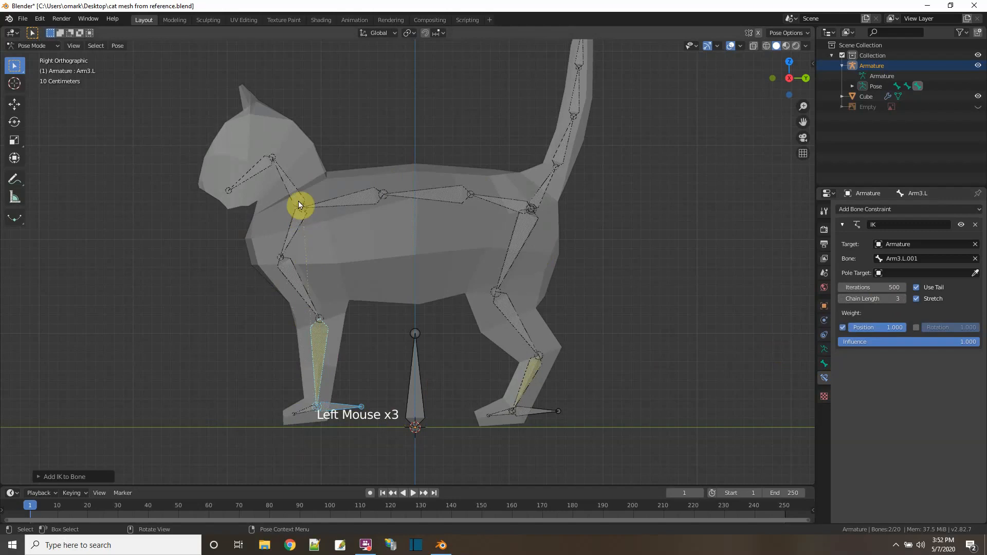
# Test the front leg IK by moving its control bone upward, clear its user transforms and deselect it
pyautogui.click(337, 403)
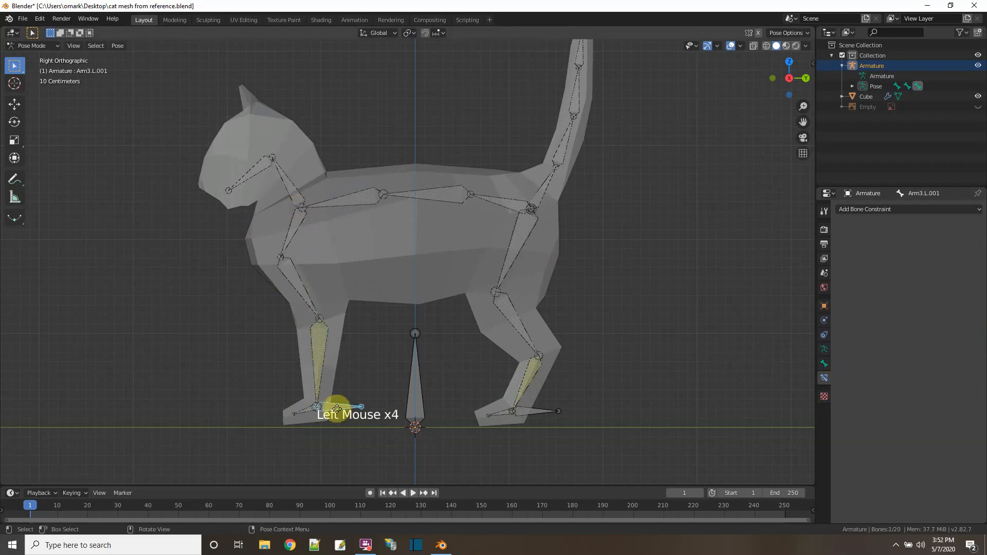
pyautogui.press('g')
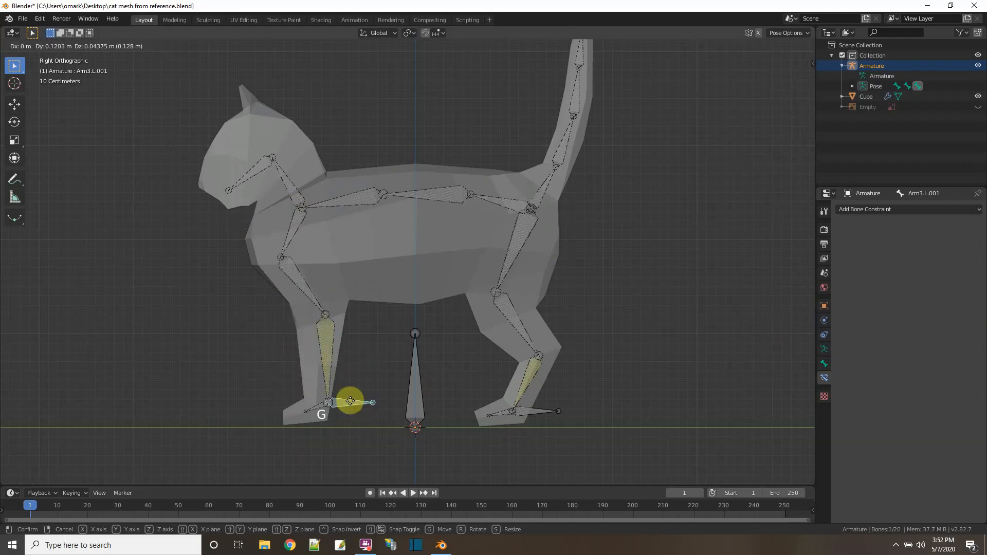
pyautogui.click(318, 375)
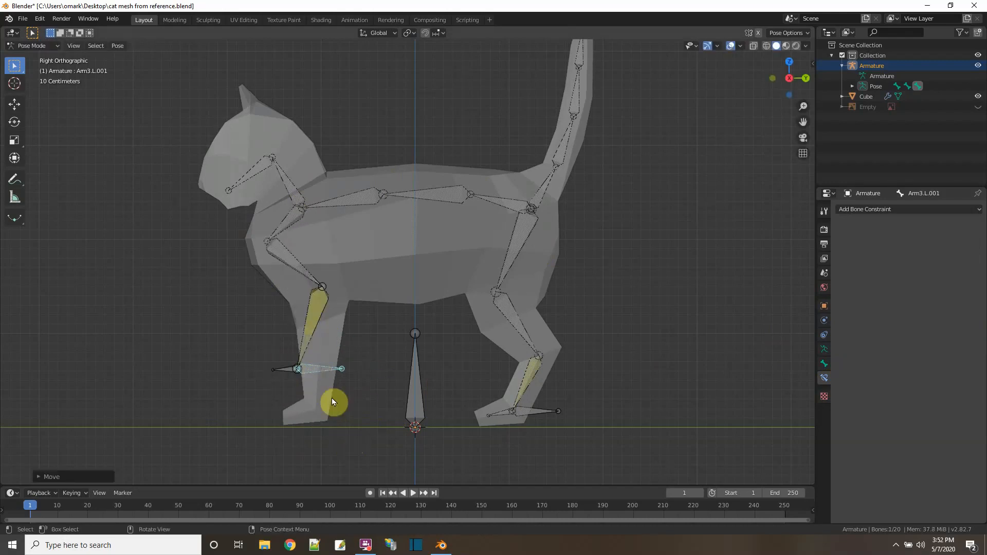
pyautogui.rightClick(319, 369)
pyautogui.rightClick(318, 368)
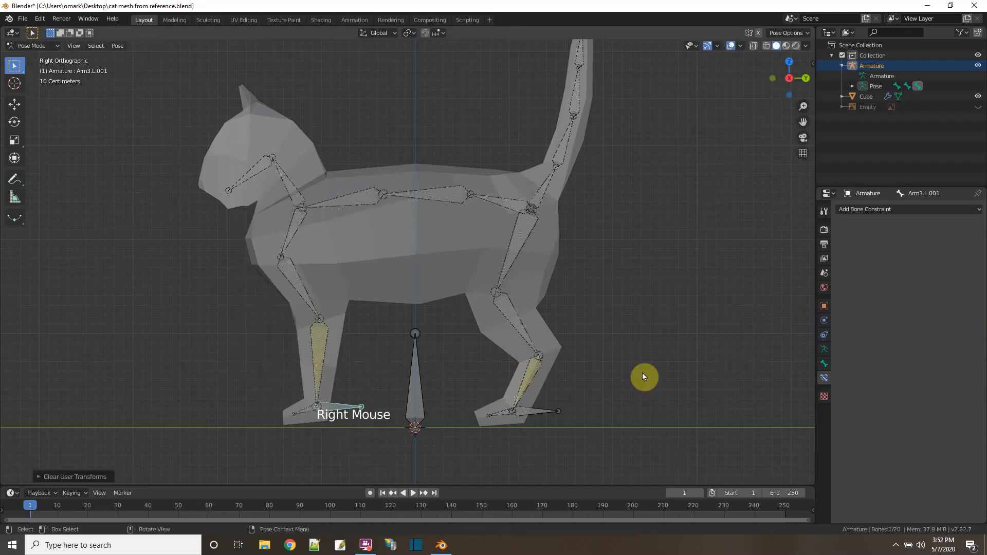
pyautogui.click(625, 326)
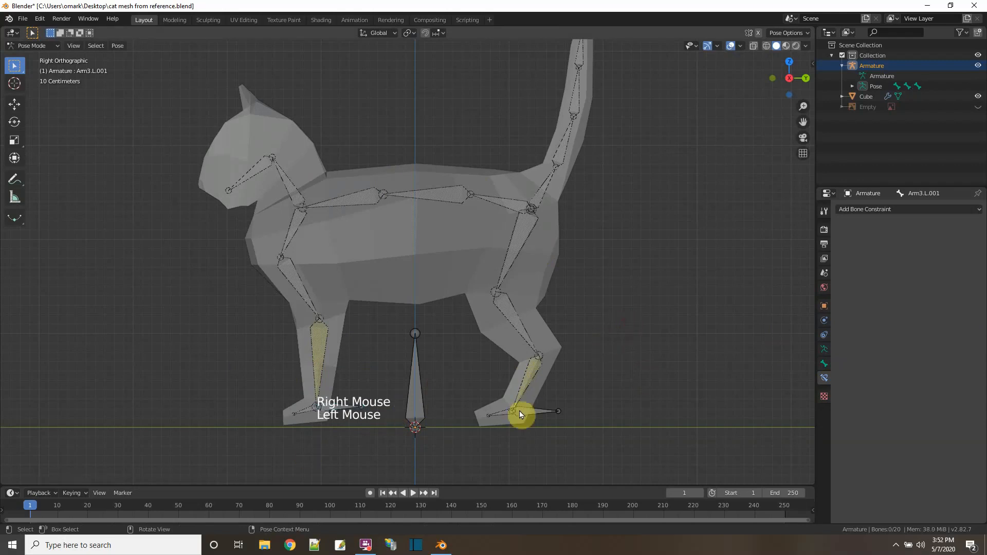
# Test the whole rig by moving and rotating the root bone, leaving it in its original pose
pyautogui.click(417, 393)
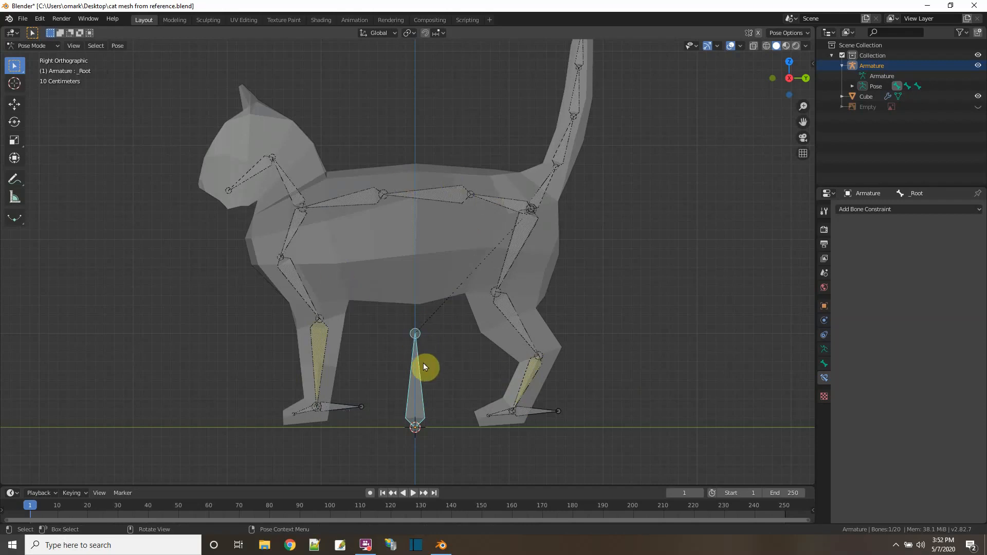
pyautogui.press('g')
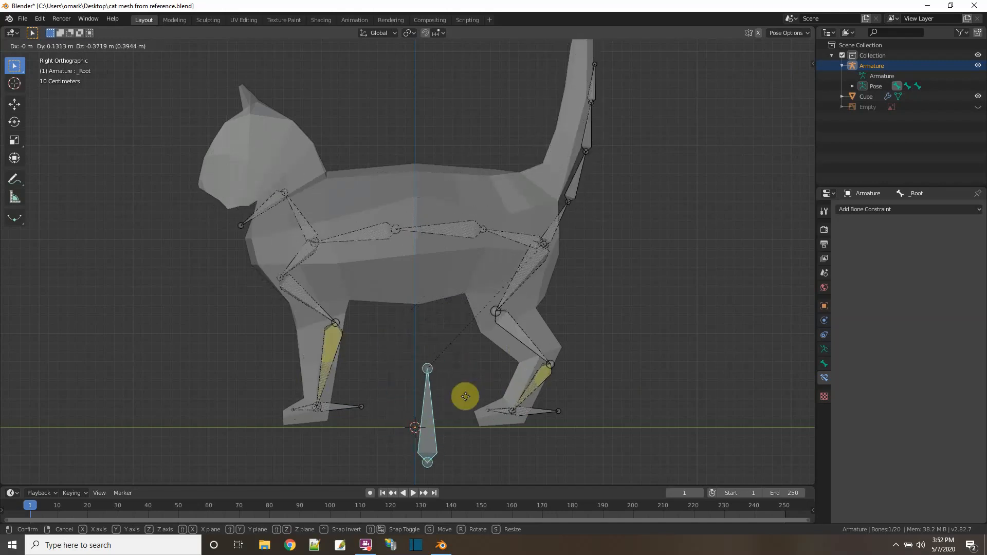
pyautogui.click(446, 368)
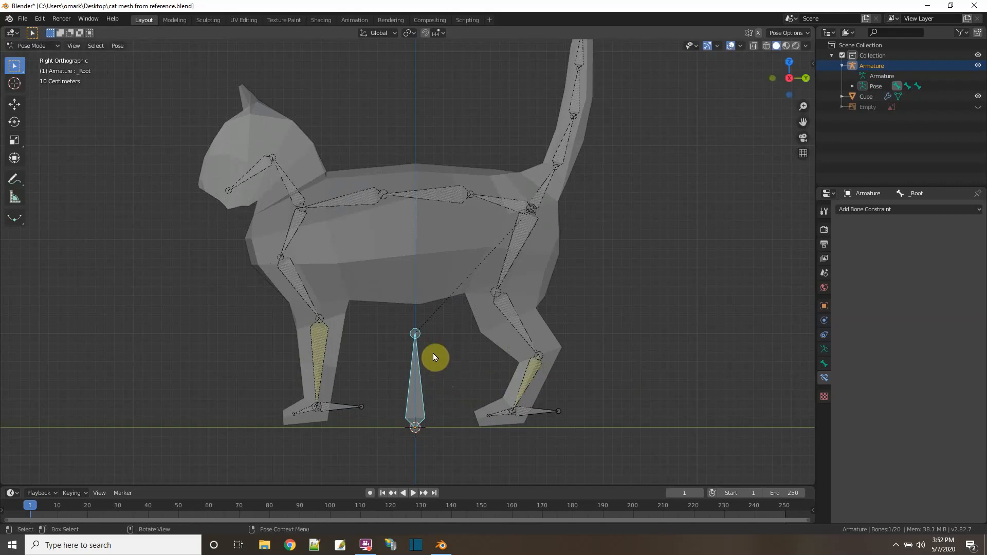
pyautogui.click(416, 337)
pyautogui.press('r')
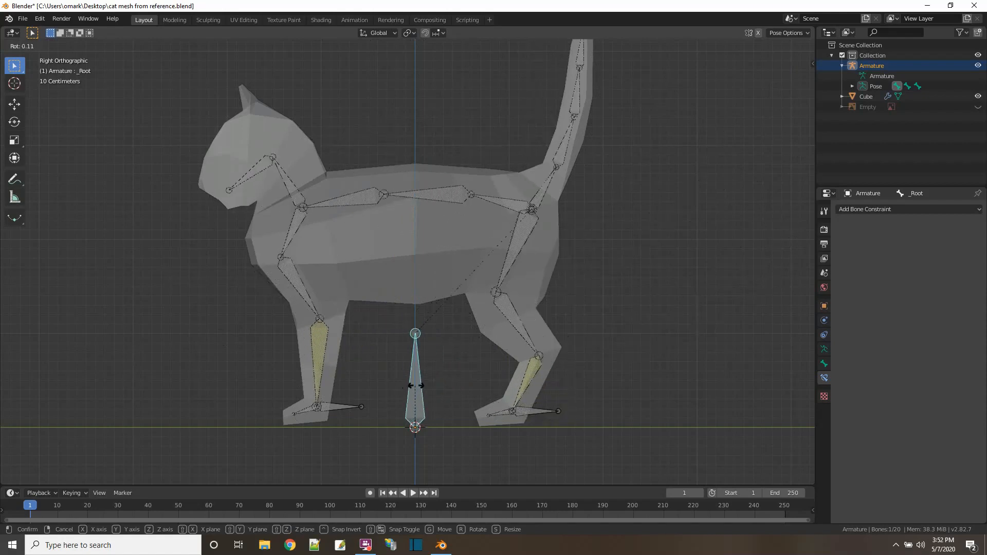
pyautogui.click(416, 388)
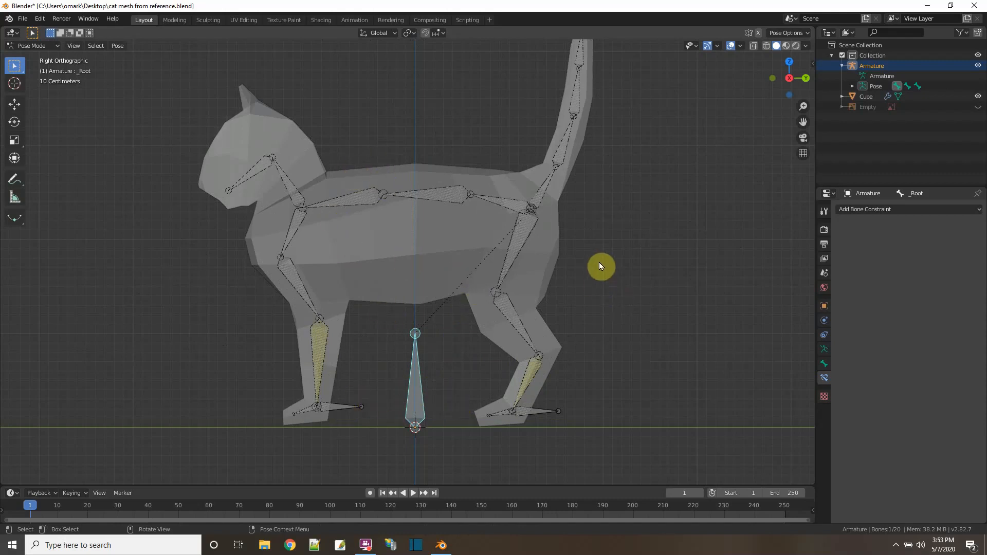
# Rename the control bone behind the hind ankle to IKFoot.L
pyautogui.scroll(-1, 600, 263)
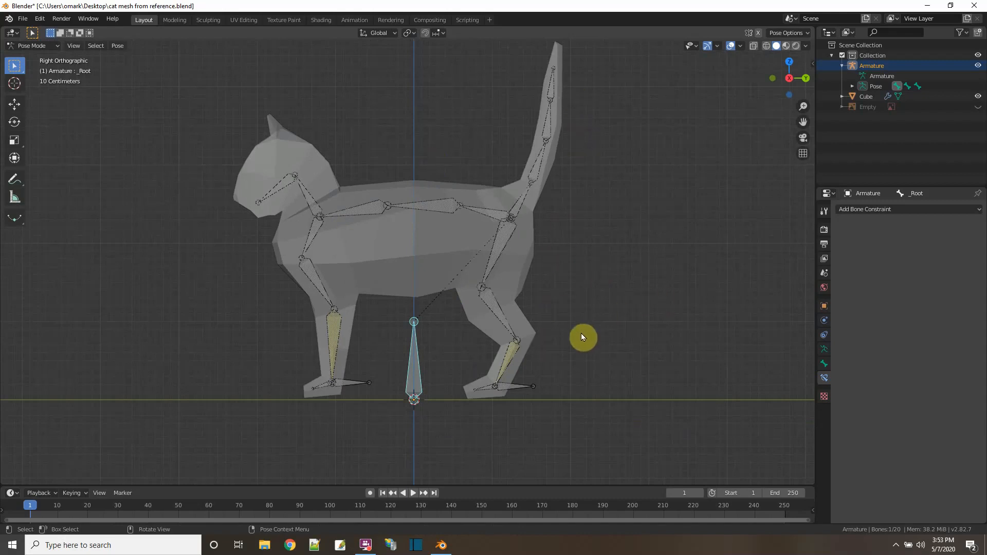
pyautogui.click(511, 387)
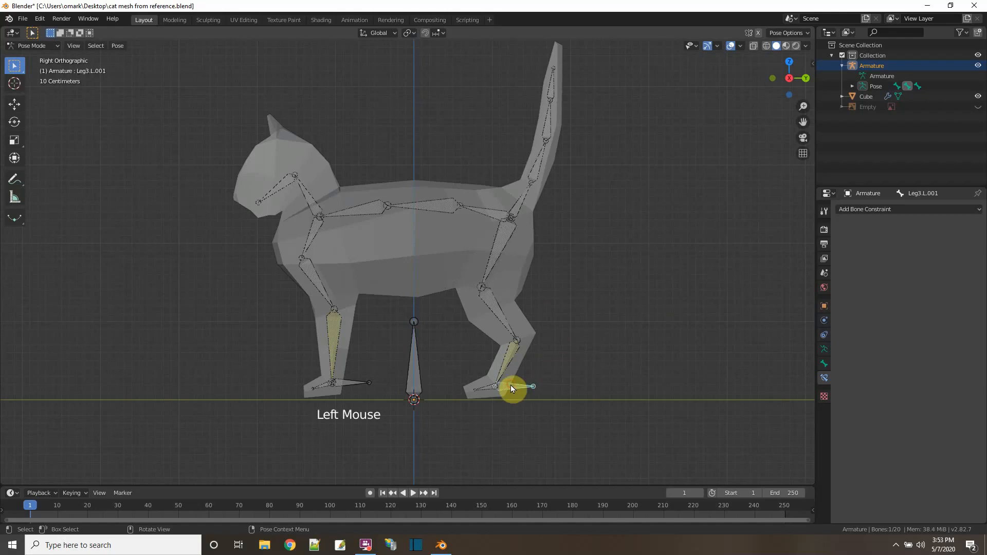
pyautogui.click(824, 363)
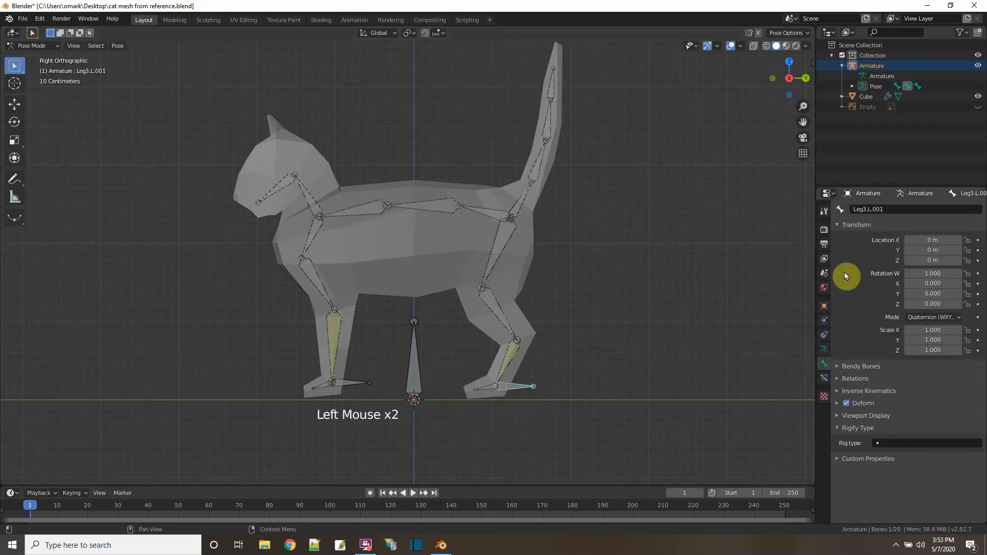
pyautogui.click(890, 209)
pyautogui.write('IK')
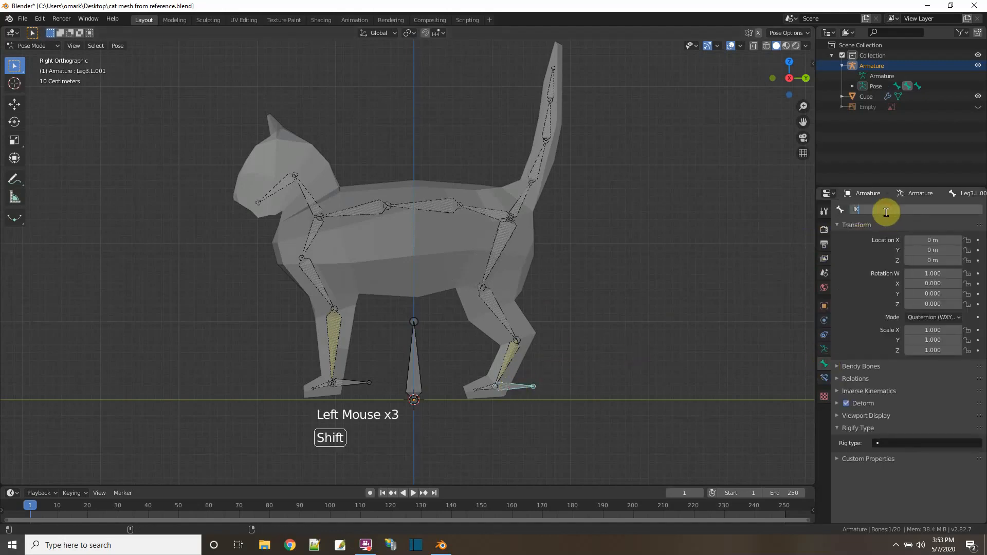
pyautogui.write('Foot')
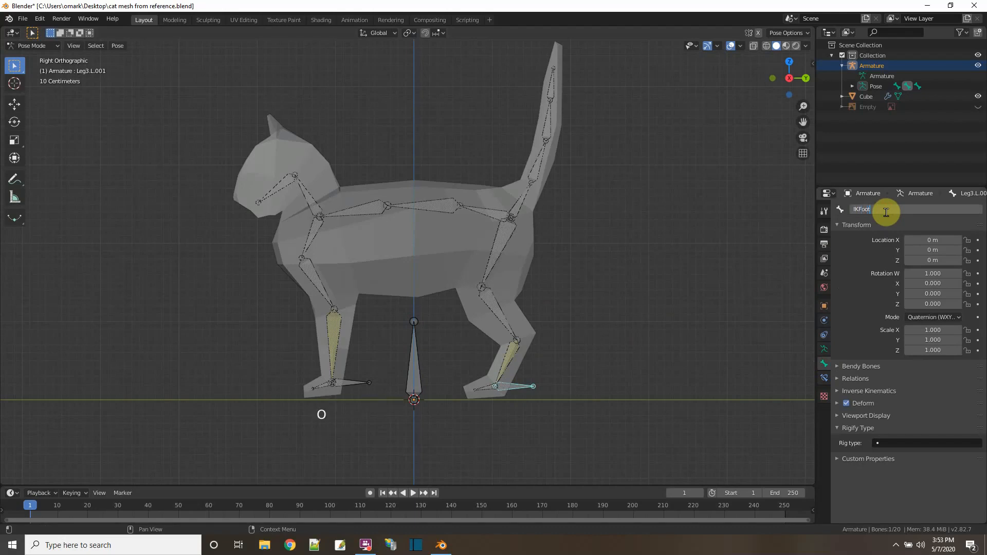
pyautogui.write('.L')
pyautogui.press('Return')
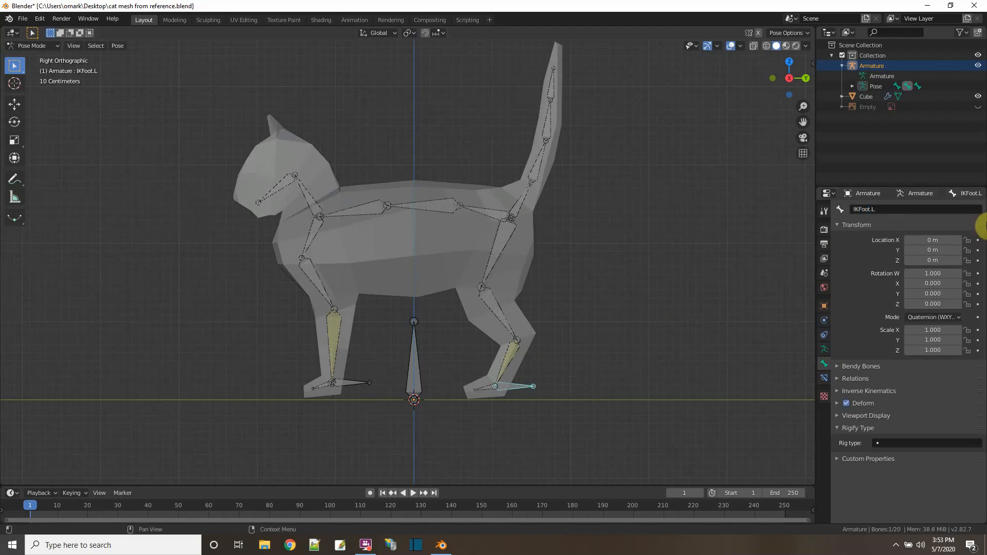
# Rename the control bone behind the front ankle to IKPaw.L
pyautogui.click(353, 386)
pyautogui.doubleClick(887, 210)
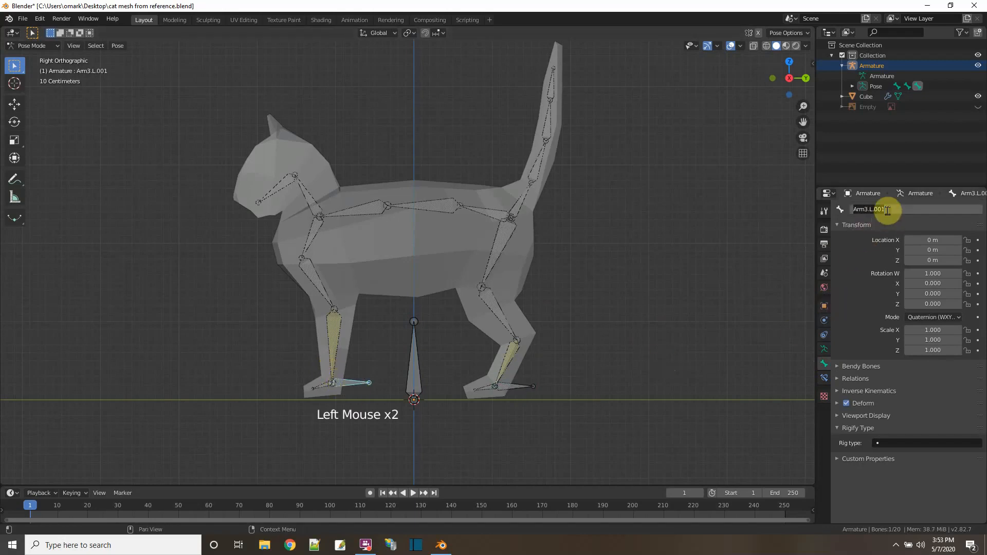
pyautogui.write('IKPaw.L')
pyautogui.press('Return')
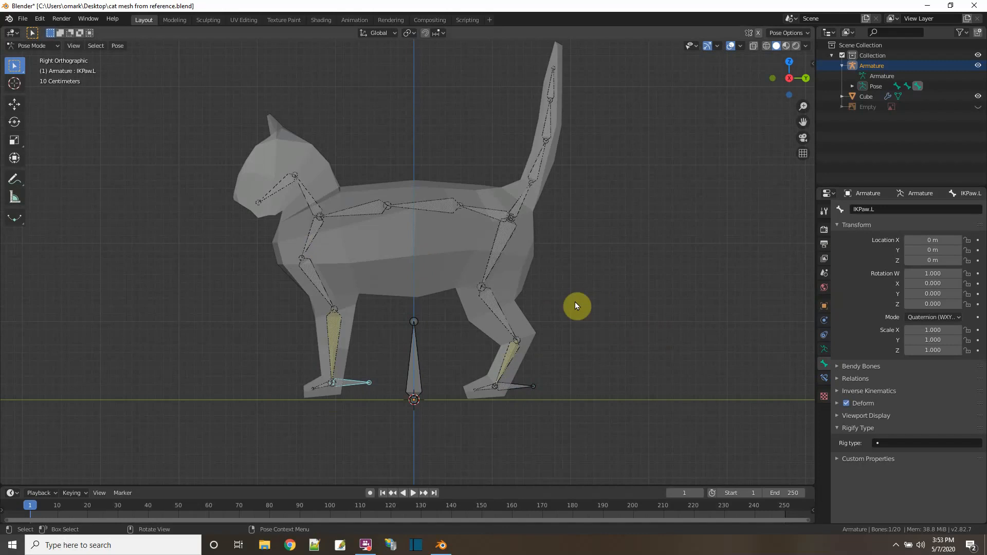
# Select all left front and hind leg bones with their IK control bones, and symmetrize them in Edit Mode to create the right side
pyautogui.moveTo(594, 443); pyautogui.dragTo(465, 230)
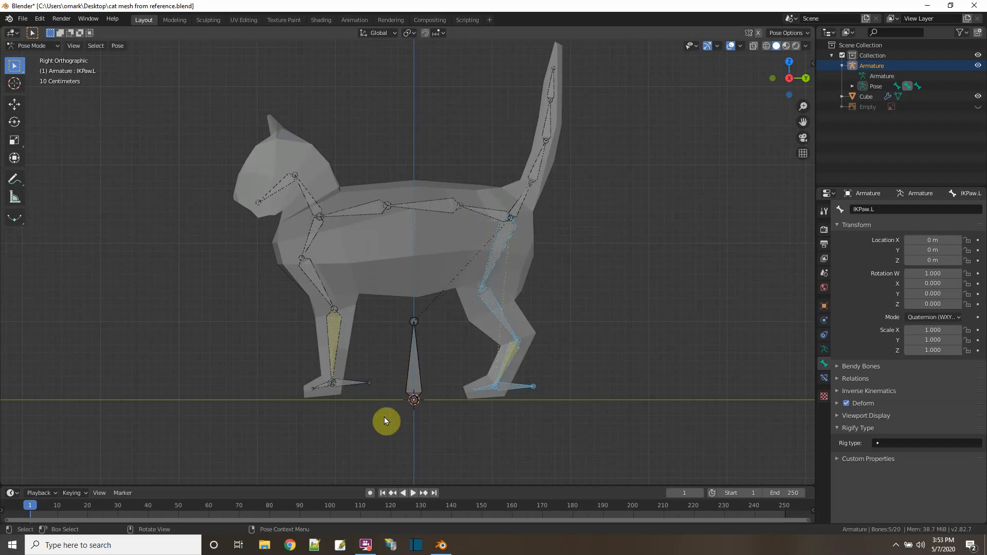
pyautogui.keyDown('shift'); pyautogui.moveTo(385, 414); pyautogui.dragTo(278, 235); pyautogui.keyUp('shift')
pyautogui.moveTo(661, 323); pyautogui.dragTo(574, 333, button='middle')
pyautogui.rightClick(400, 251)
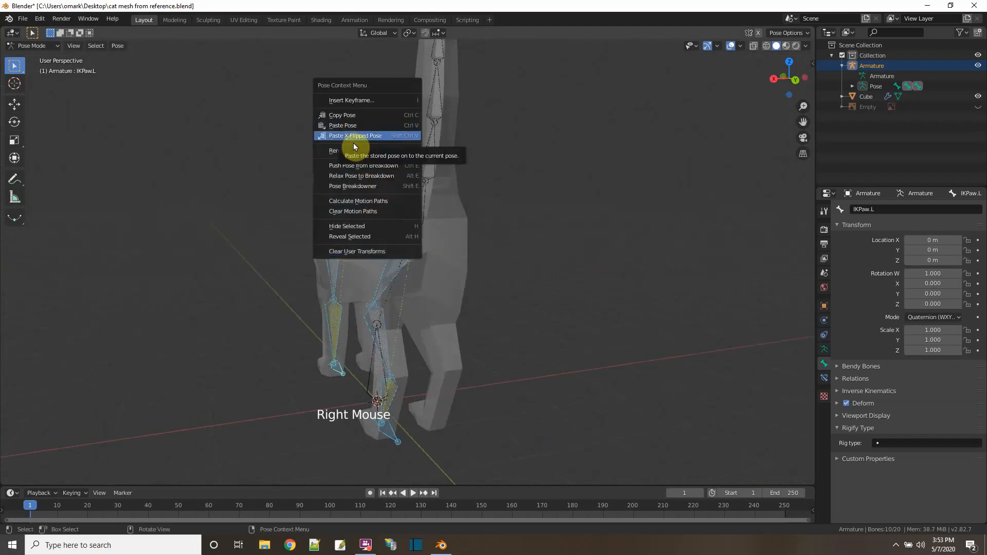
pyautogui.click(37, 47)
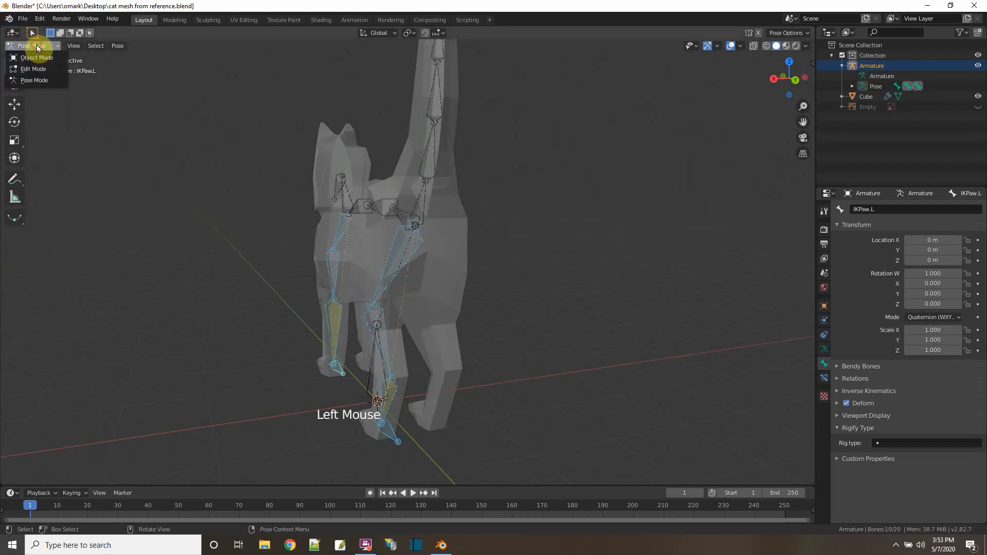
pyautogui.click(38, 69)
pyautogui.rightClick(404, 264)
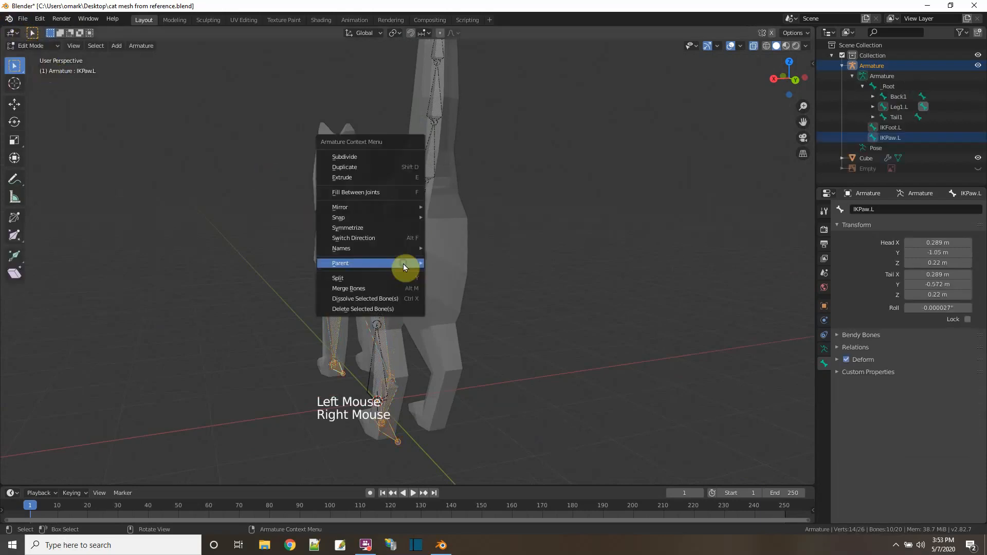
pyautogui.click(388, 228)
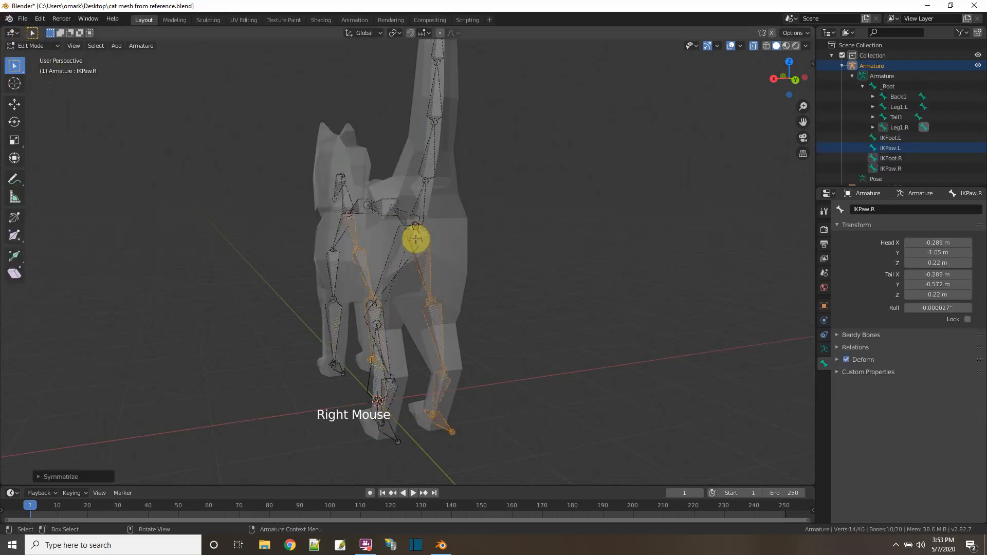
pyautogui.click(614, 394)
pyautogui.moveTo(612, 394); pyautogui.dragTo(667, 418, button='middle')
pyautogui.click(520, 389)
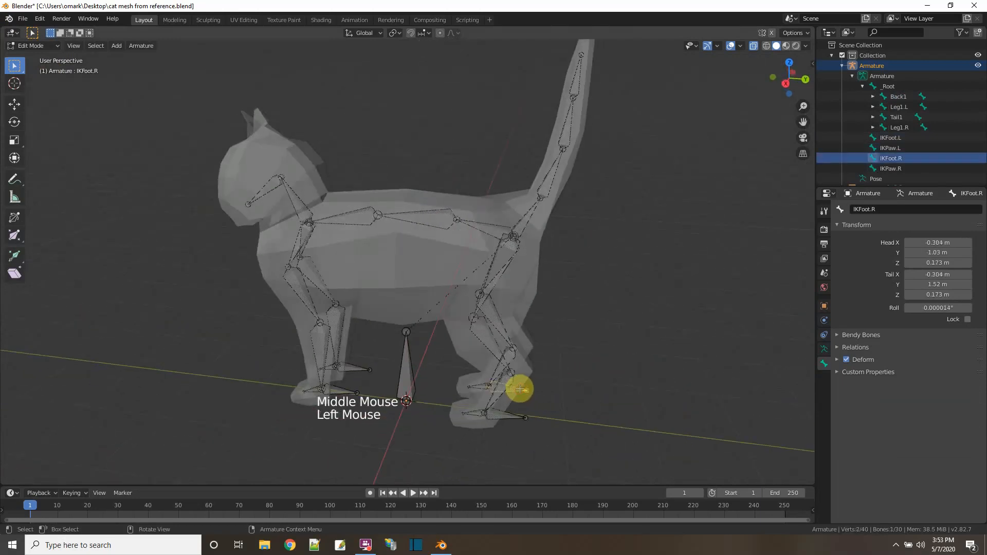
pyautogui.press('g')
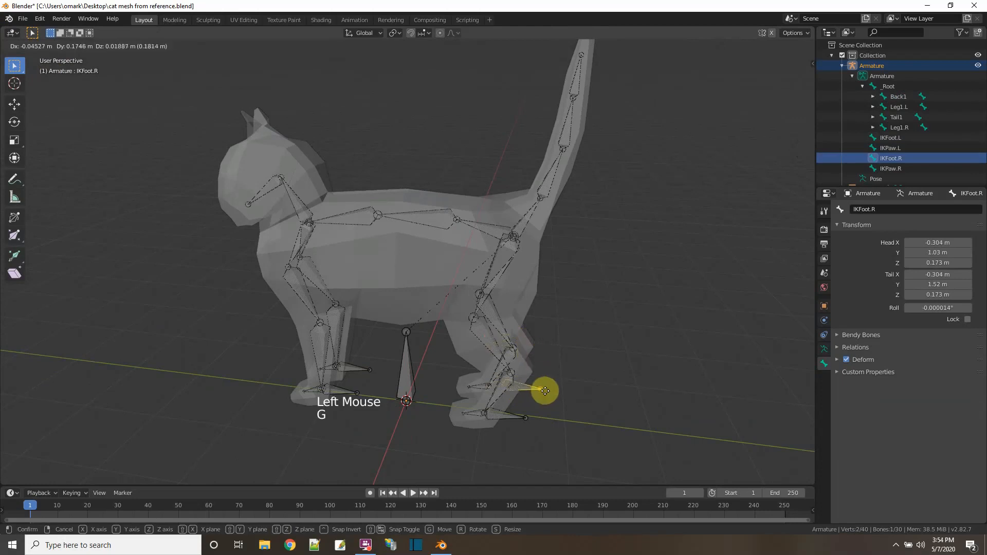
pyautogui.rightClick(544, 392)
pyautogui.moveTo(596, 396); pyautogui.dragTo(469, 419, button='middle')
pyautogui.click(474, 400)
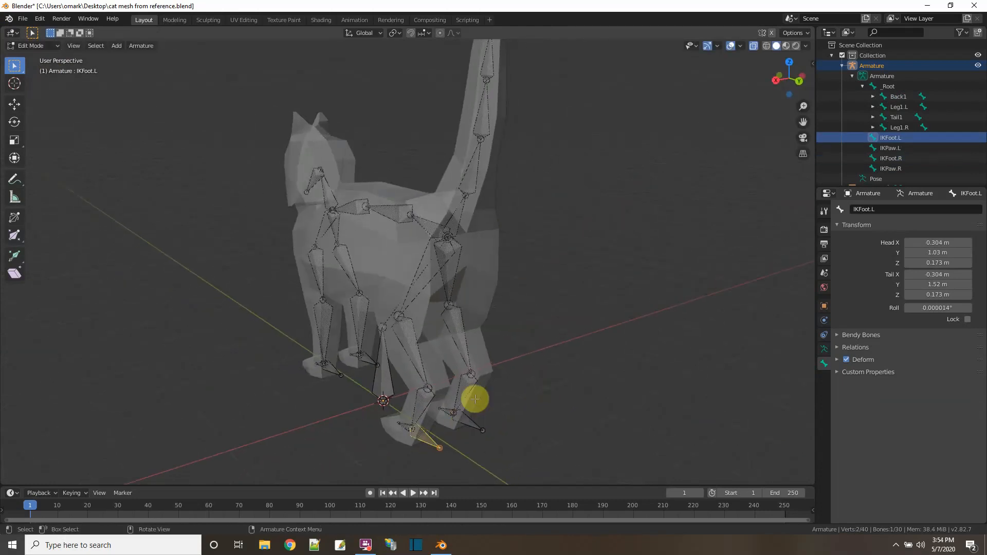
# Switch to Pose Mode and test the right hind leg IK by moving IKFoot.R, cancelling the move
pyautogui.click(56, 44)
pyautogui.click(51, 81)
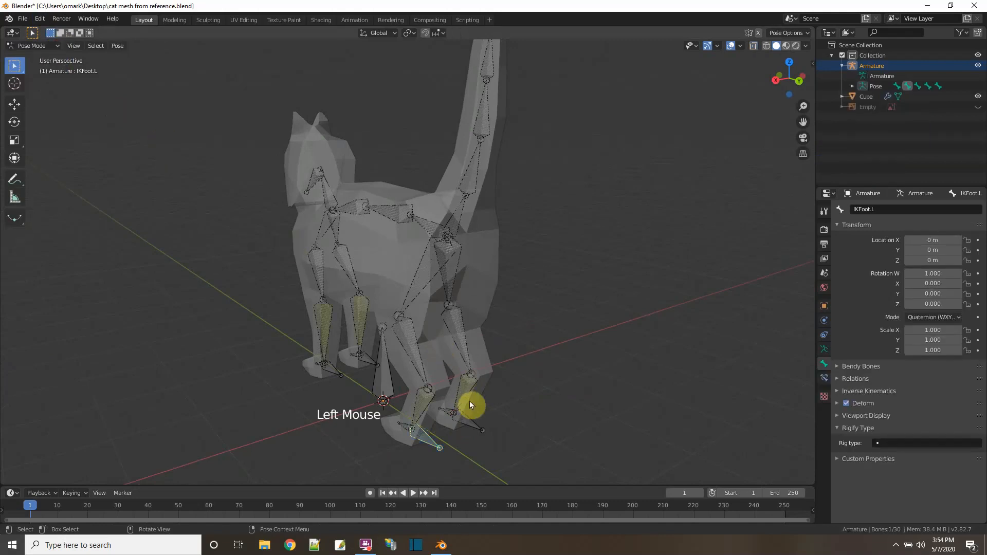
pyautogui.click(471, 422)
pyautogui.click(471, 423)
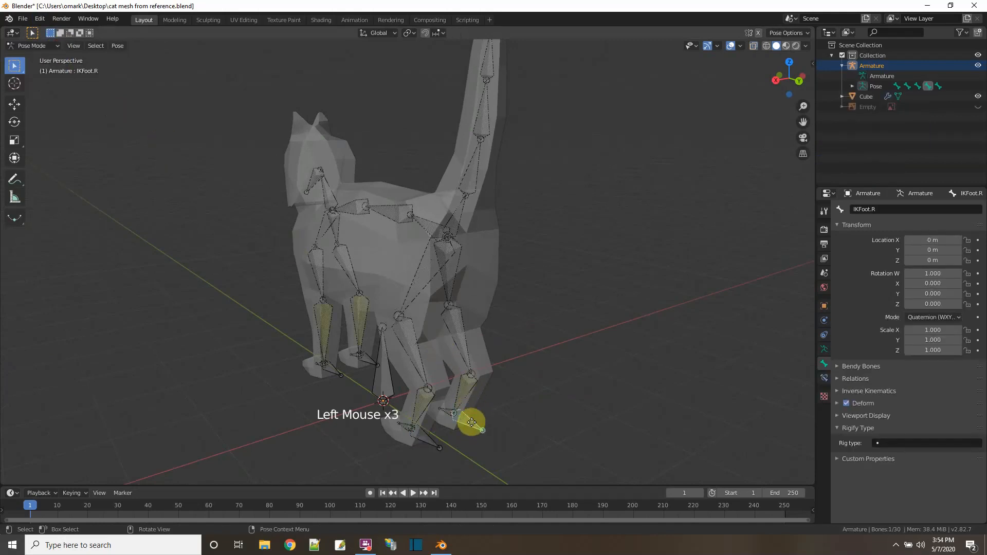
pyautogui.press('g')
pyautogui.rightClick(464, 404)
pyautogui.moveTo(546, 381); pyautogui.dragTo(610, 396, button='middle')
pyautogui.scroll(-1, 594, 367)
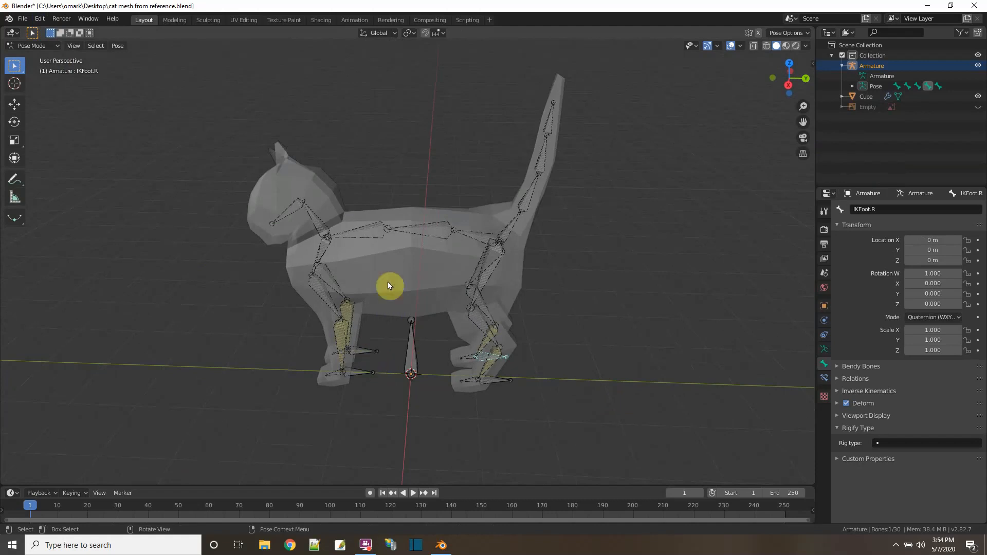
pyautogui.moveTo(549, 386); pyautogui.dragTo(540, 367, button='middle')
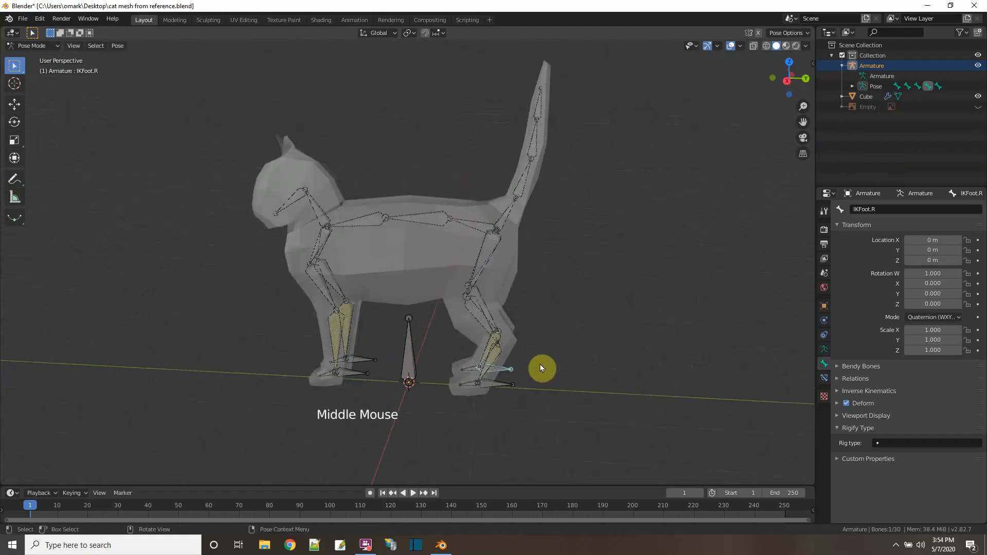
# Select the left IK control bones IKFoot.L and IKPaw.L together
pyautogui.click(487, 383)
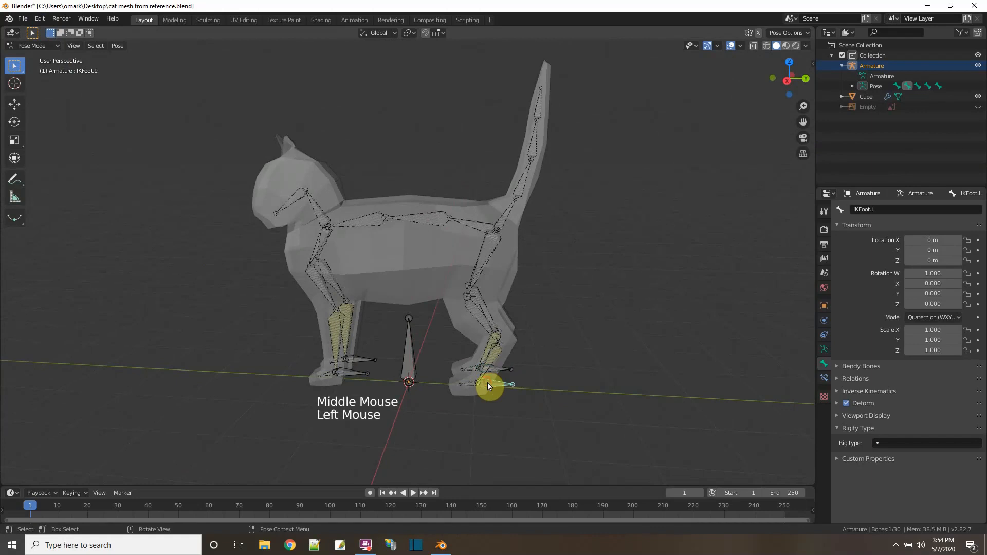
pyautogui.keyDown('shift'); pyautogui.click(348, 373); pyautogui.keyUp('shift')
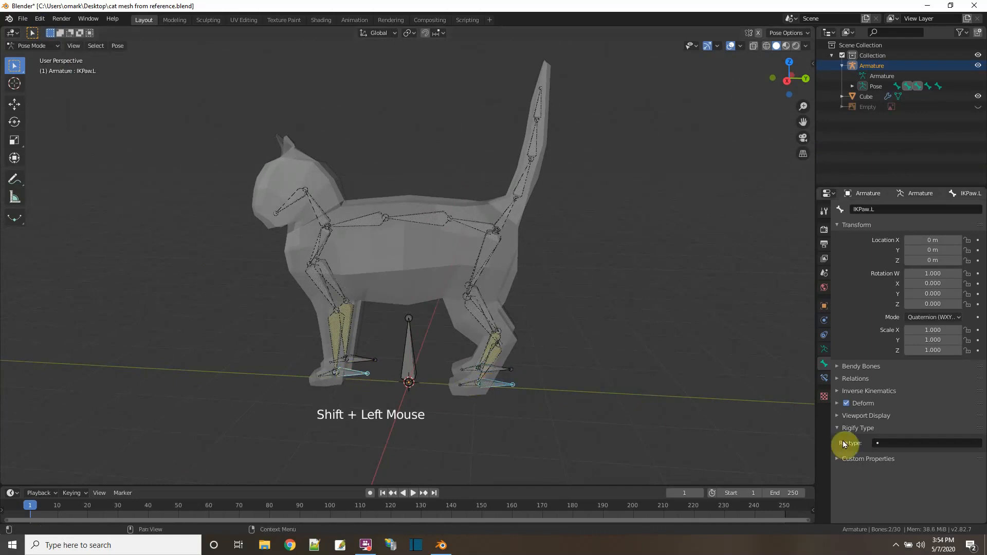
pyautogui.click(837, 416)
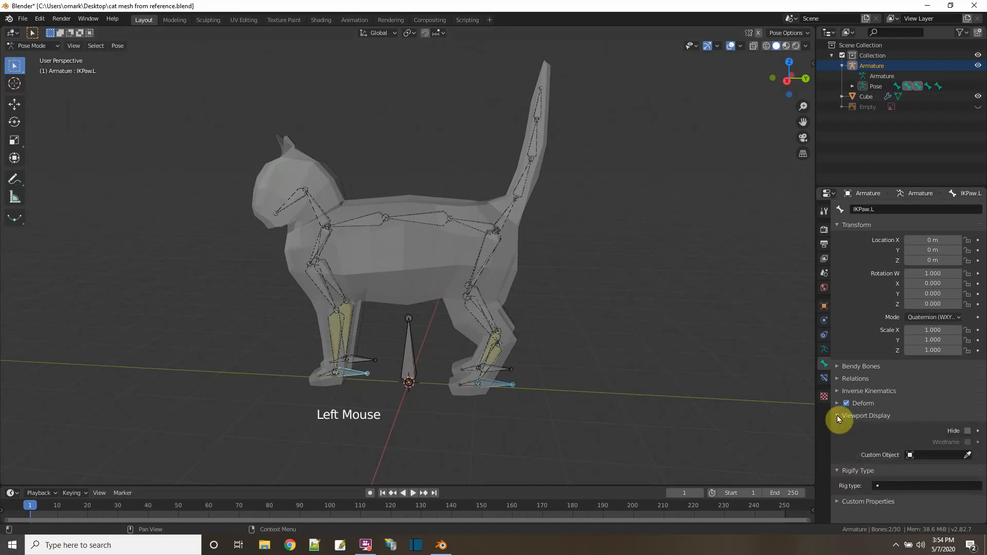
pyautogui.click(837, 415)
# Add a bone group to the armature and name it LeftSide
pyautogui.click(823, 349)
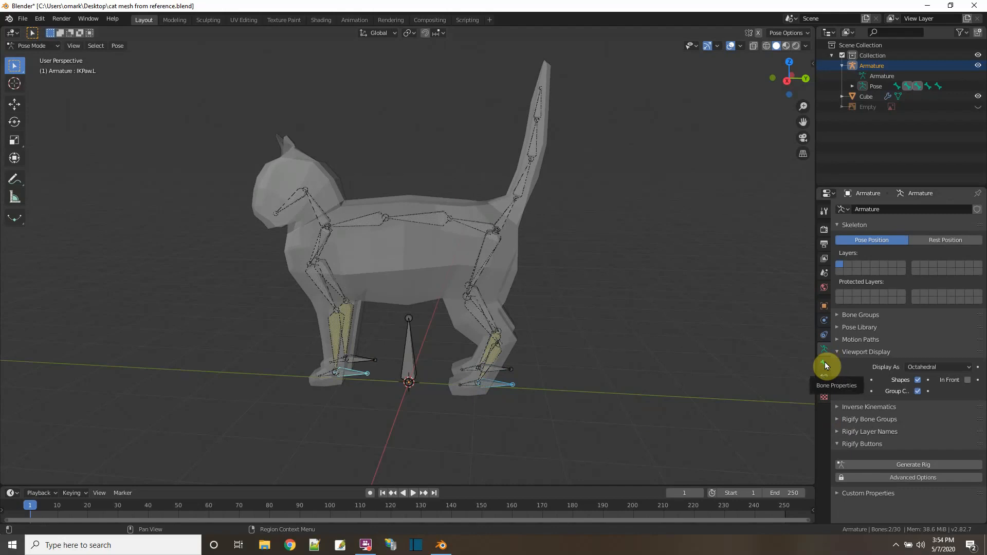
pyautogui.click(836, 315)
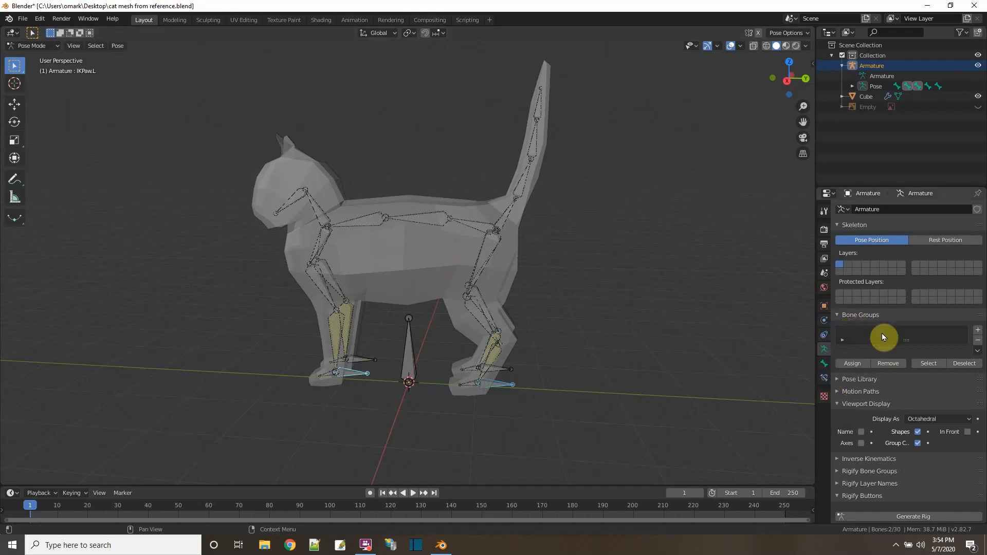
pyautogui.click(978, 332)
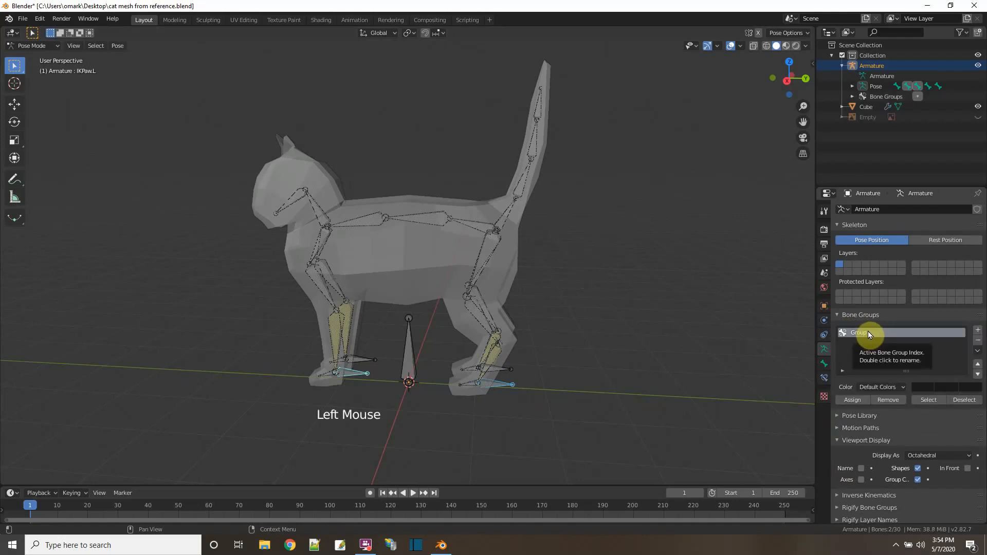
pyautogui.hotkey('shift', 'l')
pyautogui.click(868, 331)
pyautogui.tripleClick(868, 331)
pyautogui.write('Left')
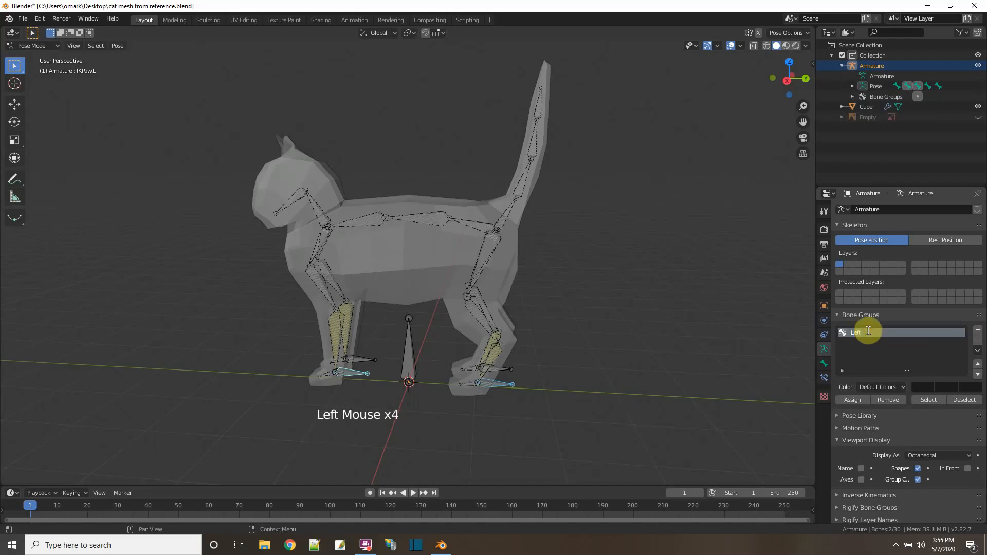
pyautogui.write('Side')
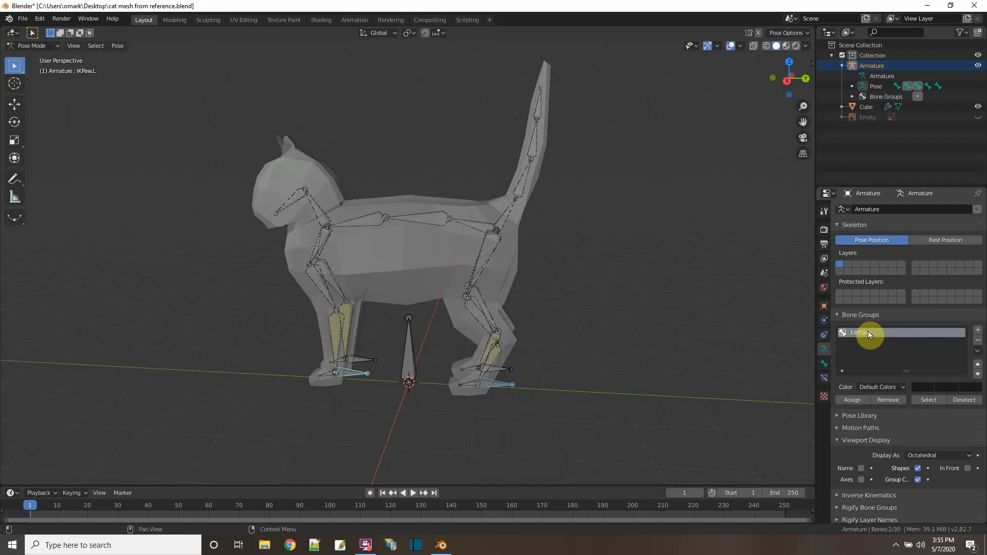
pyautogui.press('Return')
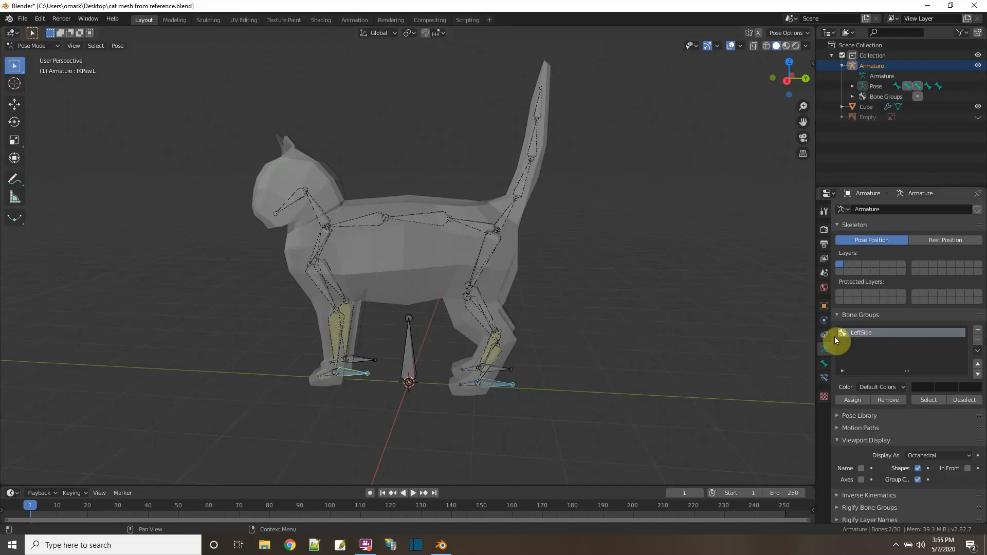
# Assign the selected left IK control bones to the LeftSide group, give it the green 03 Theme Color Set, and deselect the bones
pyautogui.click(853, 400)
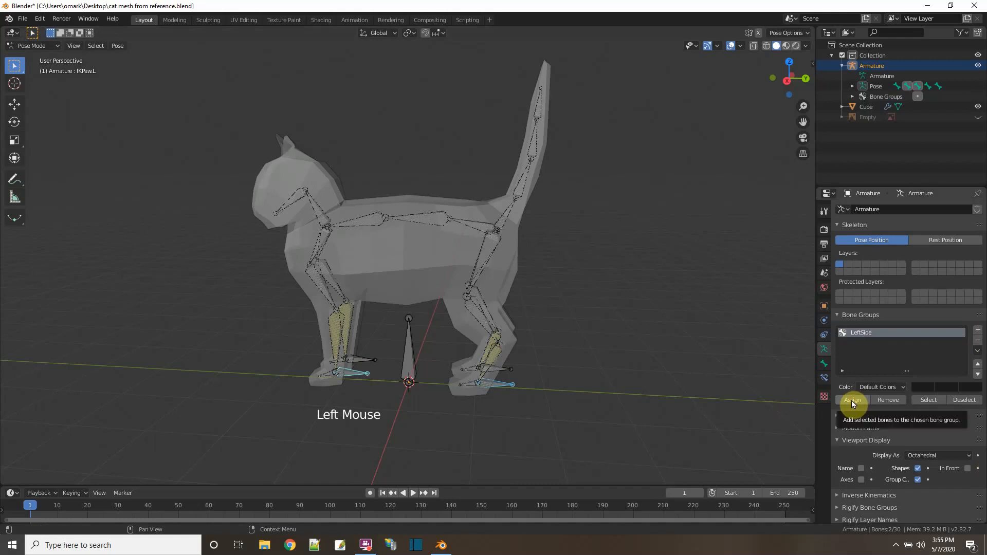
pyautogui.click(891, 388)
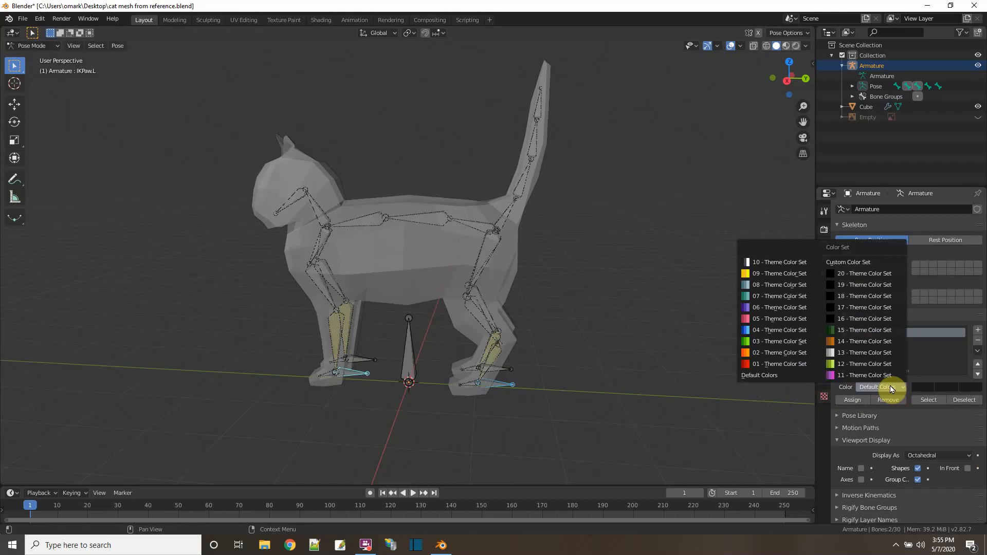
pyautogui.click(766, 342)
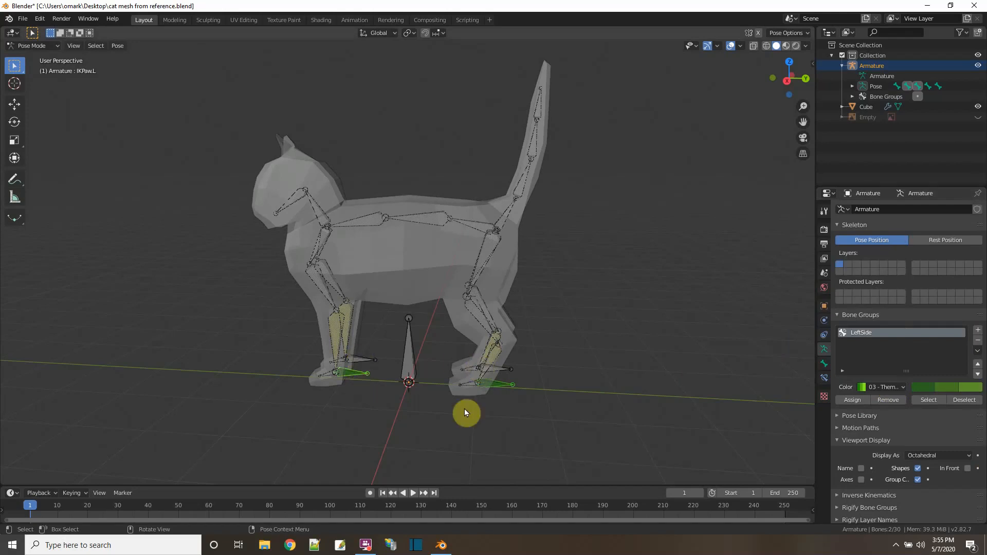
pyautogui.click(496, 416)
# Add a second bone group to the armature and name it RightSide
pyautogui.click(978, 329)
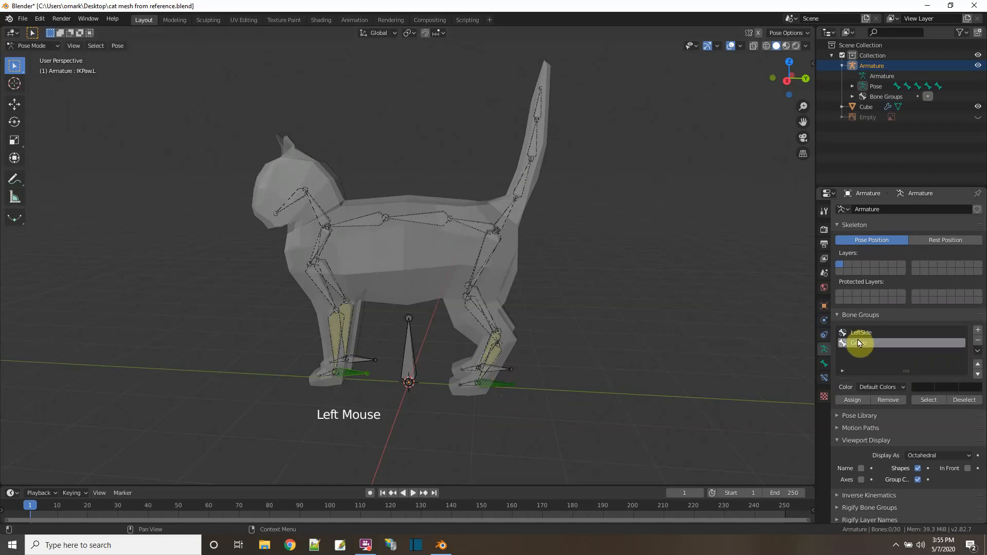
pyautogui.doubleClick(859, 342)
pyautogui.write('Ri')
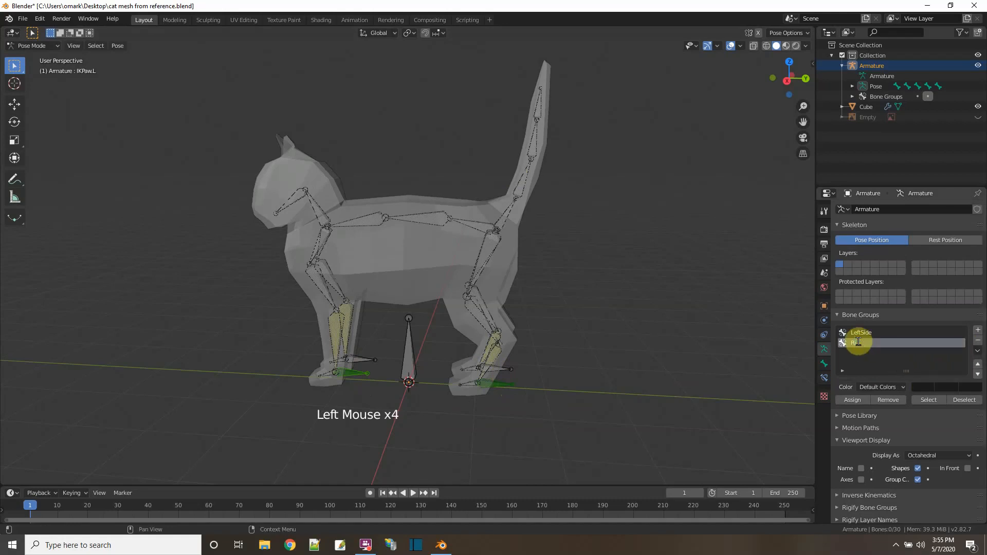
pyautogui.write('ghtSide')
pyautogui.press('Return')
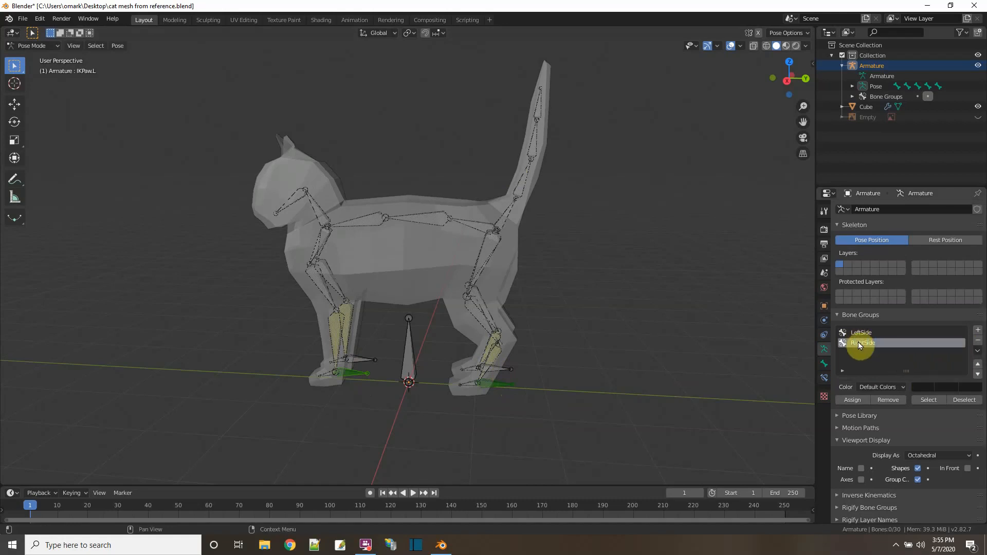
# Assign the IKPaw.R and IKFoot.R control bones to the RightSide group, give it the blue 04 Theme Color Set, and deselect the bones
pyautogui.click(359, 361)
pyautogui.keyDown('shift'); pyautogui.click(480, 368); pyautogui.keyUp('shift')
pyautogui.keyDown('shift'); pyautogui.click(503, 369); pyautogui.keyUp('shift')
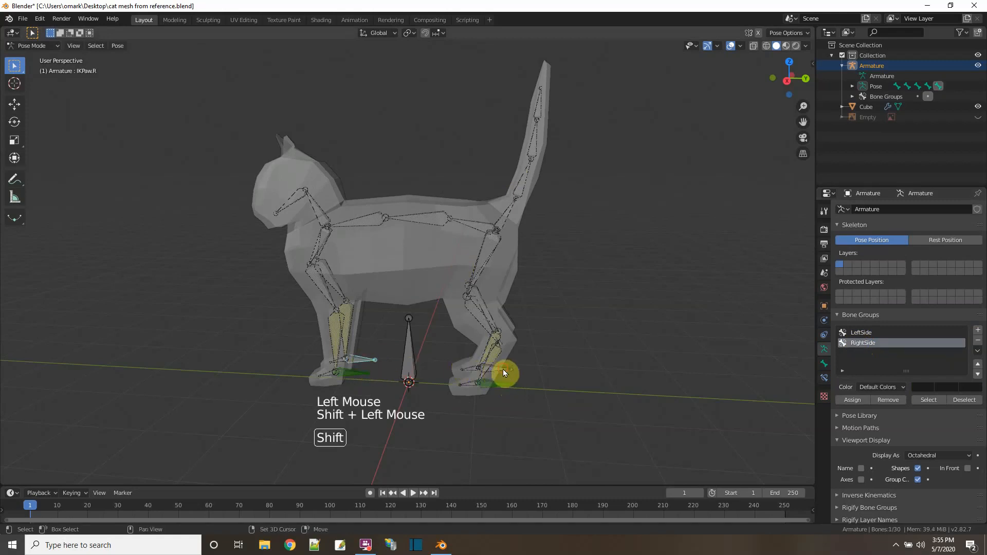
pyautogui.click(856, 402)
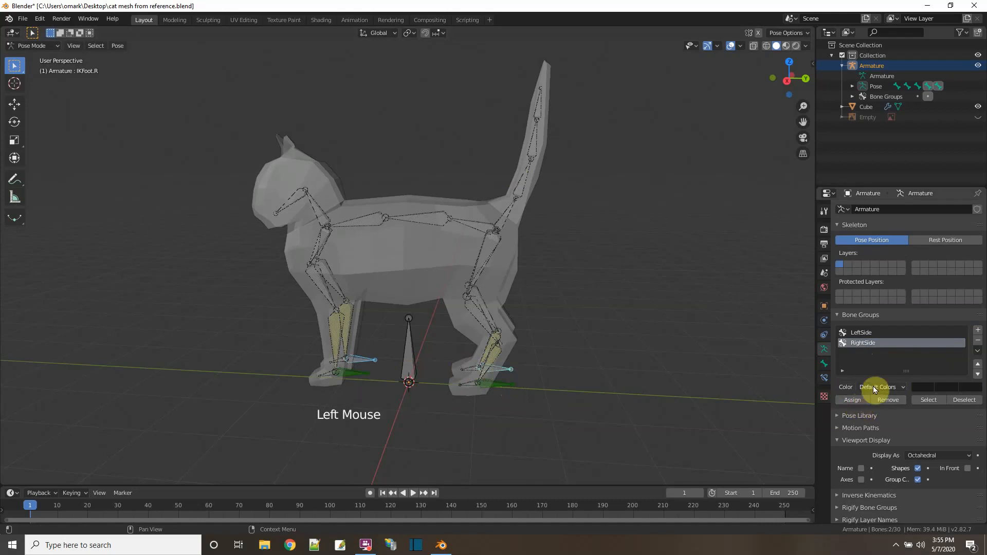
pyautogui.click(873, 389)
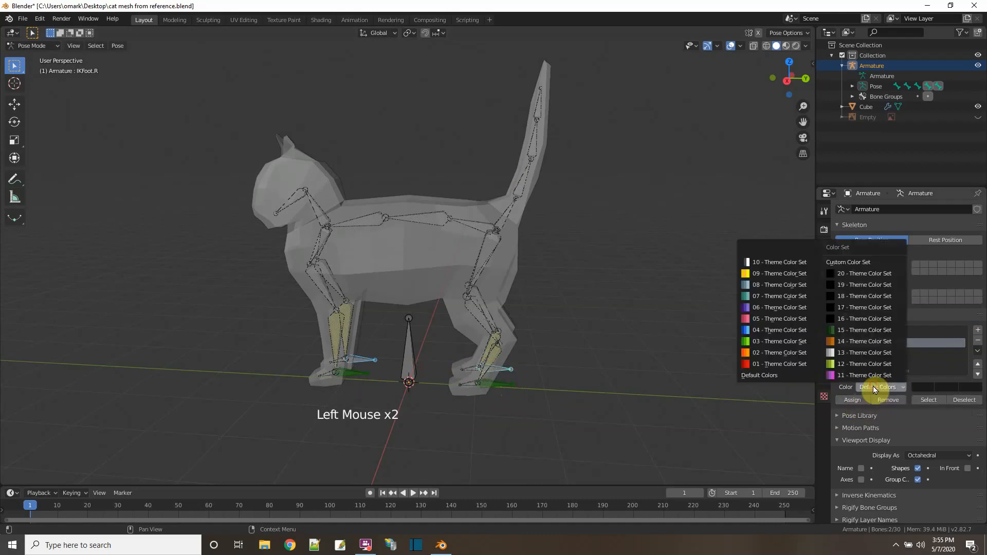
pyautogui.click(781, 330)
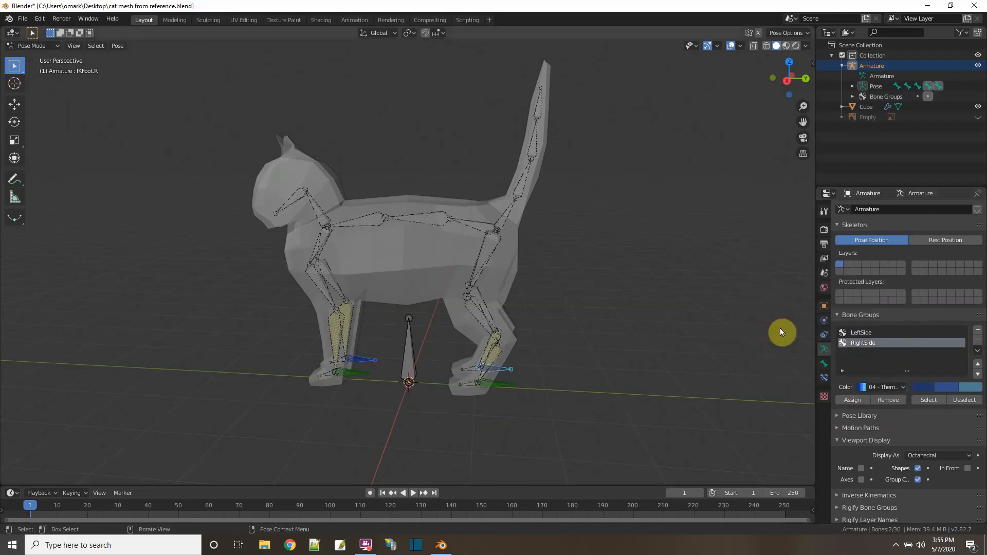
pyautogui.click(656, 420)
# Select the _Root bone between the cat's legs and add a third bone group to the armature
pyautogui.moveTo(540, 407)
pyautogui.mouseDown(button='middle')
pyautogui.moveTo(473, 394)
pyautogui.moveTo(513, 374)
pyautogui.moveTo(617, 417)
pyautogui.moveTo(496, 411)
pyautogui.moveTo(556, 411)
pyautogui.moveTo(575, 400)
pyautogui.moveTo(554, 408)
pyautogui.moveTo(553, 397)
pyautogui.moveTo(543, 407)
pyautogui.mouseUp(button='middle')
pyautogui.click(409, 357)
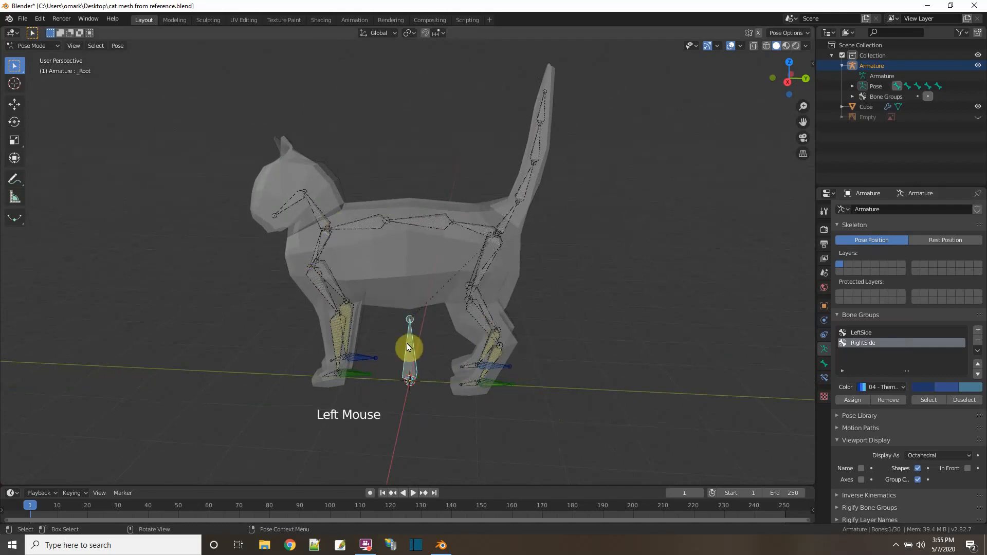
pyautogui.click(977, 332)
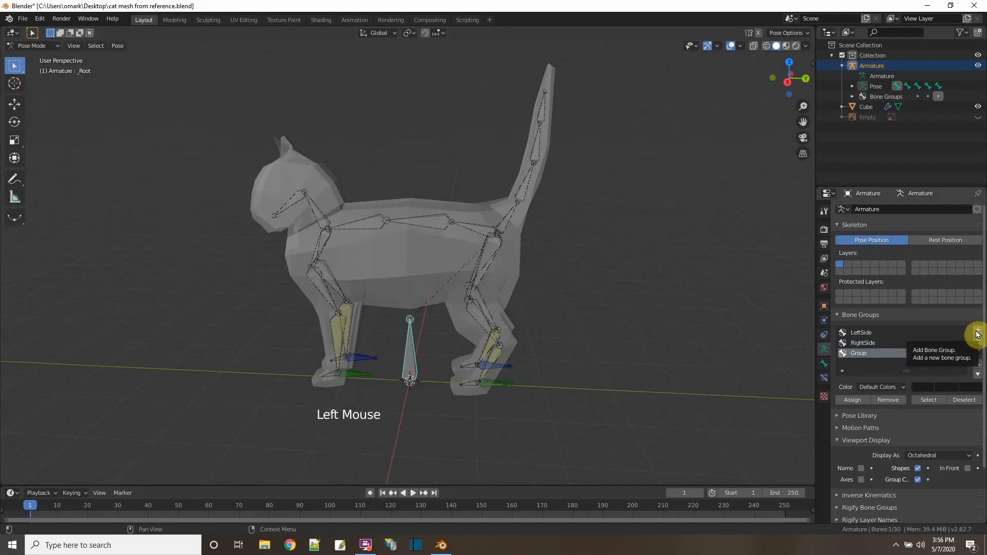
pyautogui.hotkey('shift', 'r')
pyautogui.press('o')
pyautogui.press('o')
pyautogui.press('o')
pyautogui.press('t')
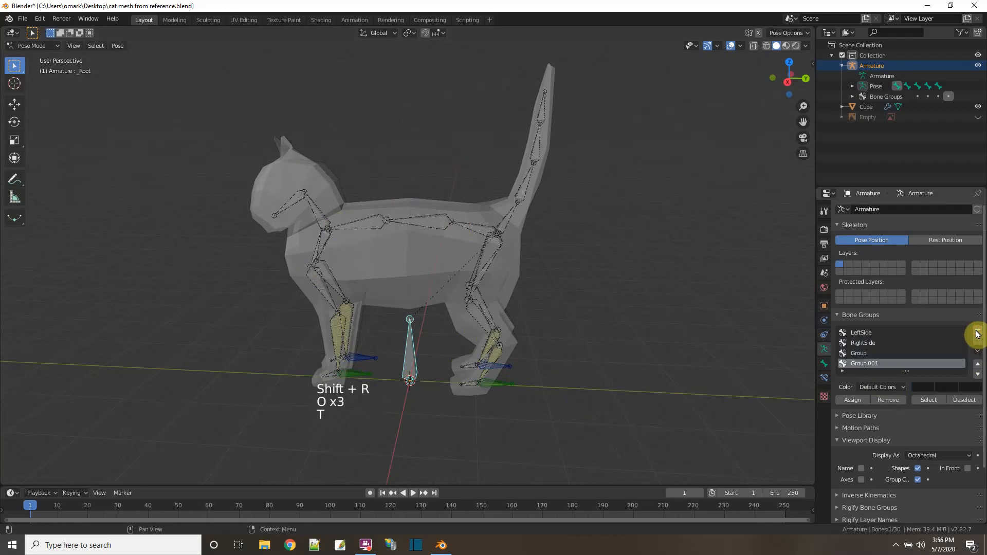
pyautogui.press('Escape')
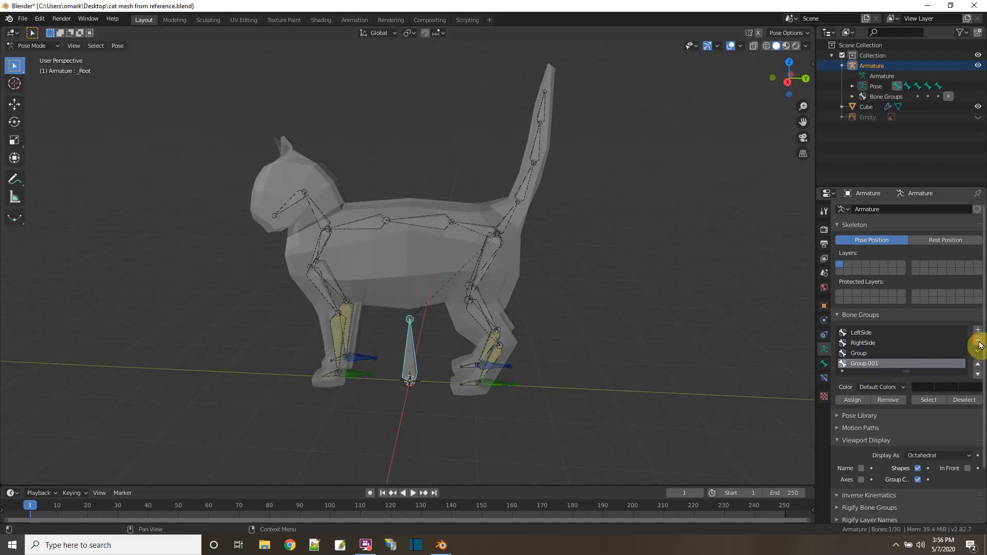
pyautogui.click(976, 341)
# Rename the third bone group as Root
pyautogui.click(856, 353)
pyautogui.doubleClick(855, 353)
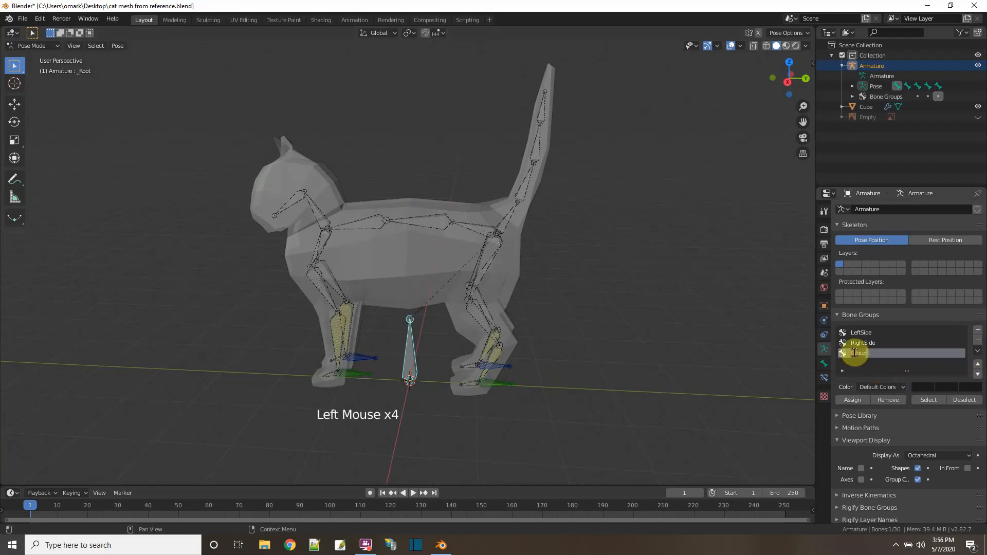
pyautogui.write('Root')
pyautogui.press('Return')
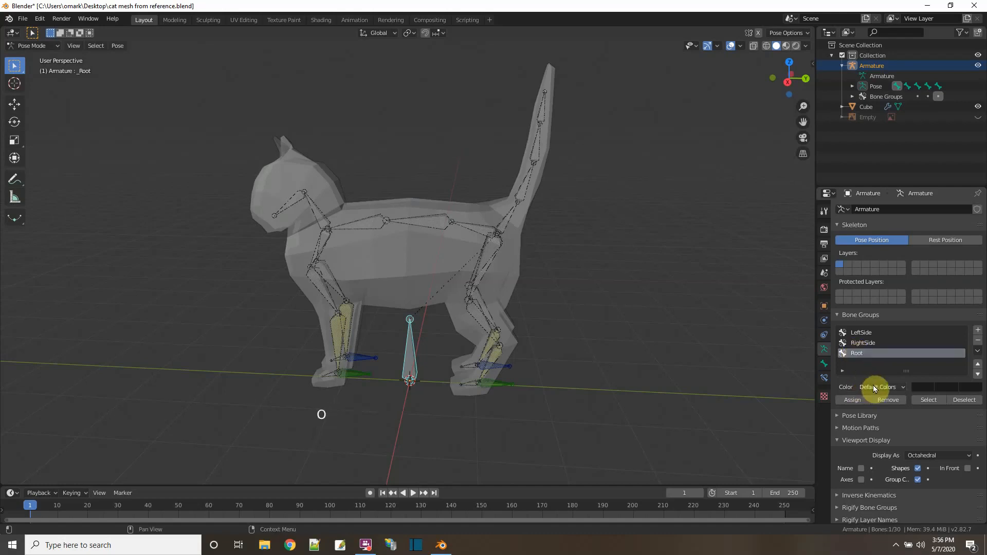
# Assign the _Root bone to the Root group, give it the red 05 Theme Color Set, and deselect the bone
pyautogui.click(846, 402)
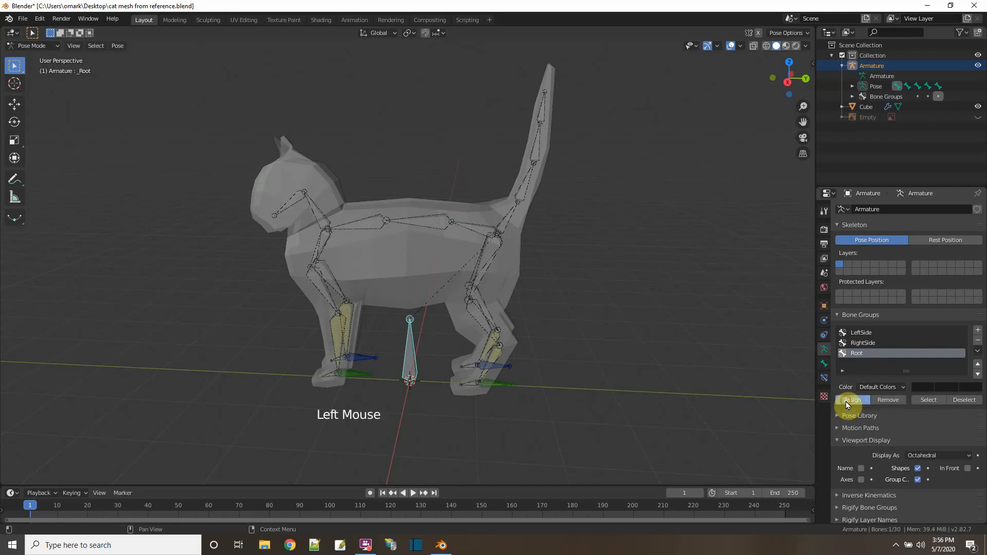
pyautogui.click(900, 389)
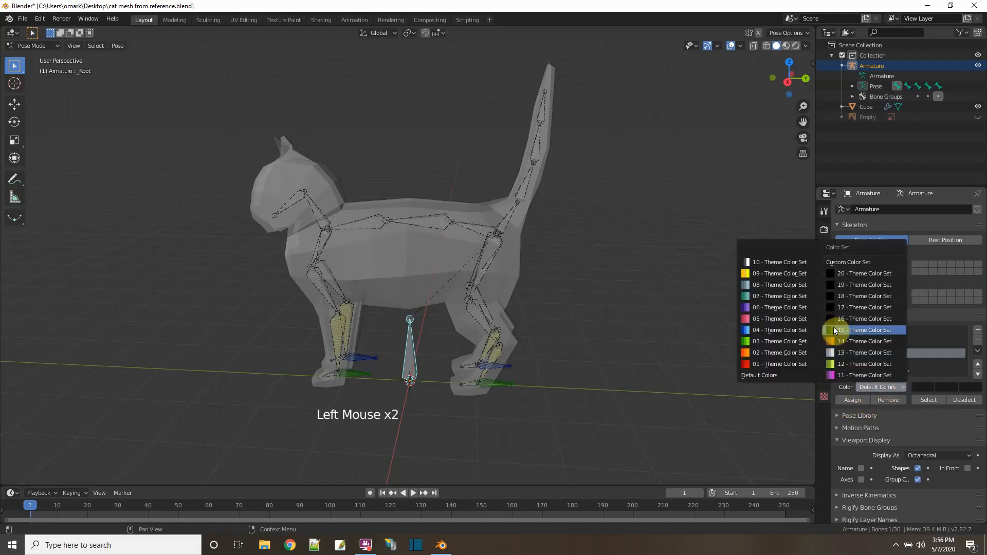
pyautogui.click(760, 316)
pyautogui.click(629, 403)
pyautogui.moveTo(629, 403)
pyautogui.mouseDown(button='middle')
pyautogui.moveTo(662, 390)
pyautogui.moveTo(665, 376)
pyautogui.moveTo(603, 362)
pyautogui.moveTo(614, 391)
pyautogui.moveTo(633, 397)
pyautogui.mouseUp(button='middle')
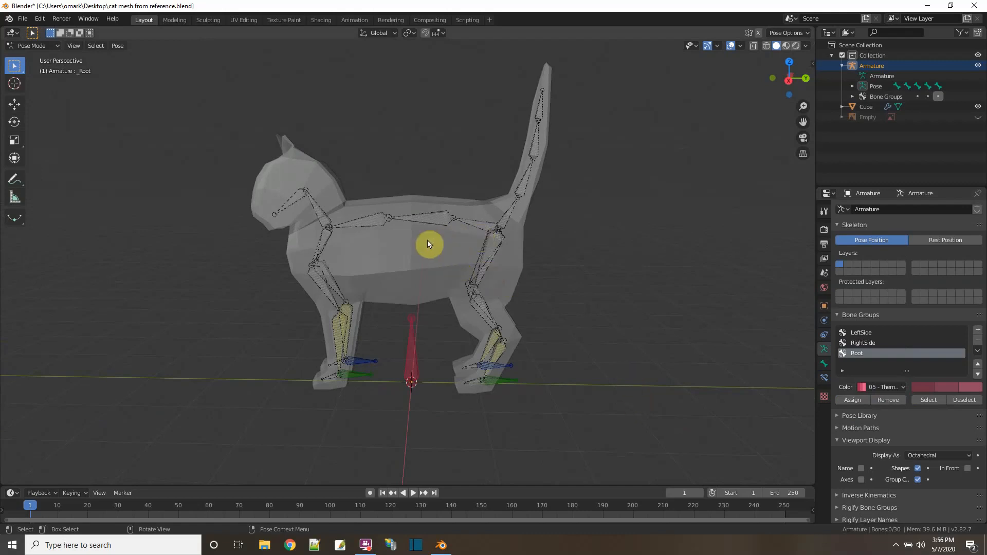
# Try moving the IKFoot.L control bone to test how the hind leg bones follow, and cancel the move
pyautogui.click(506, 381)
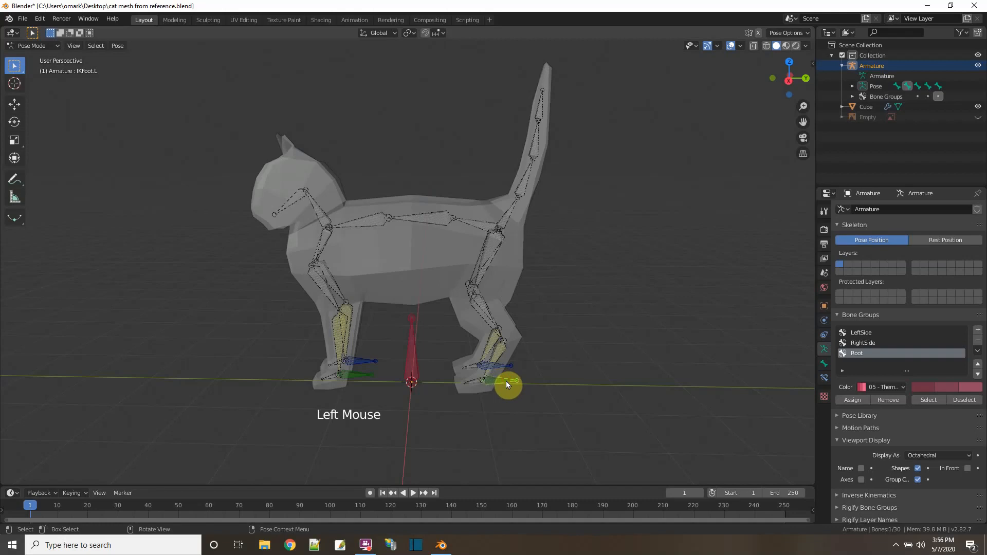
pyautogui.press('g')
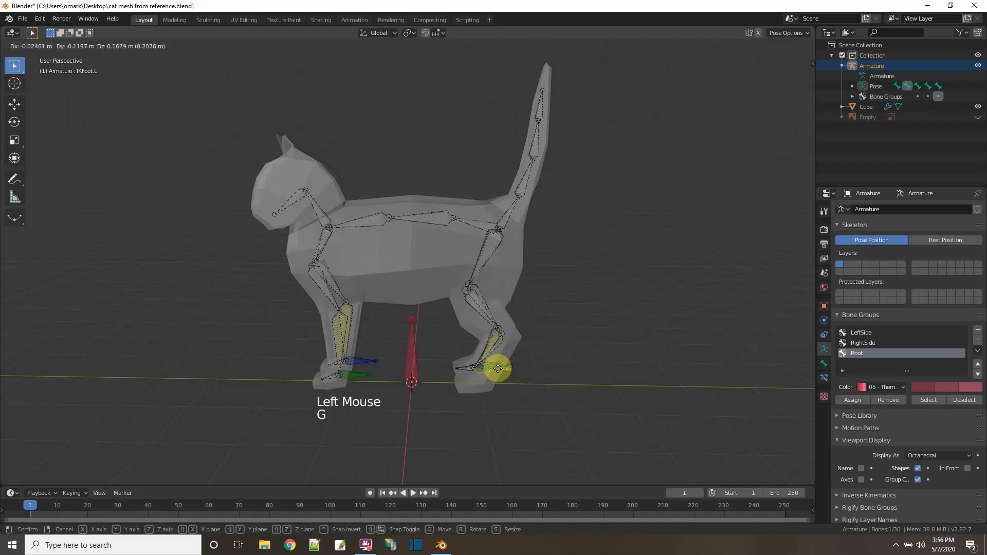
pyautogui.click(496, 369)
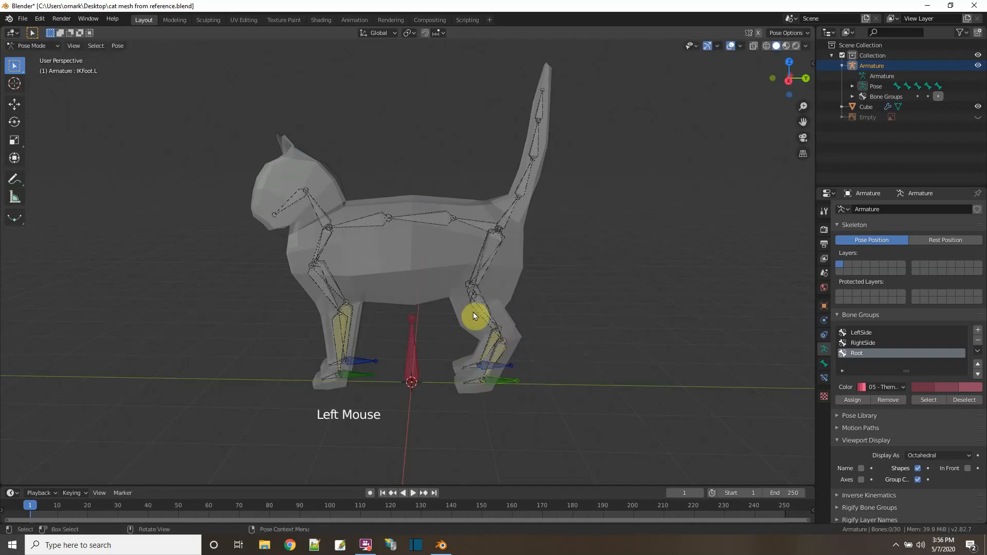
# In Object Mode, parent the cat mesh to the armature using Armature Deform With Automatic Weights
pyautogui.click(56, 47)
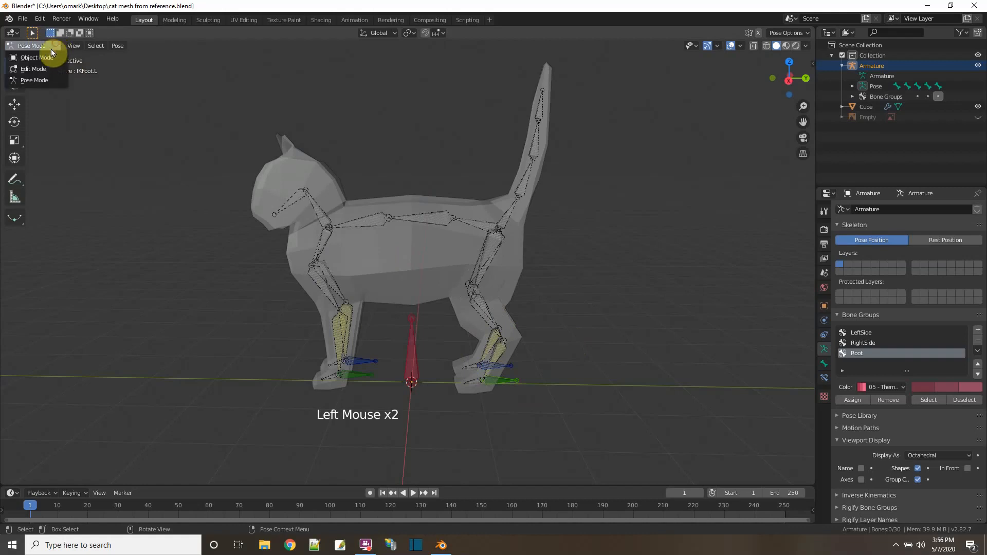
pyautogui.click(52, 56)
pyautogui.click(299, 170)
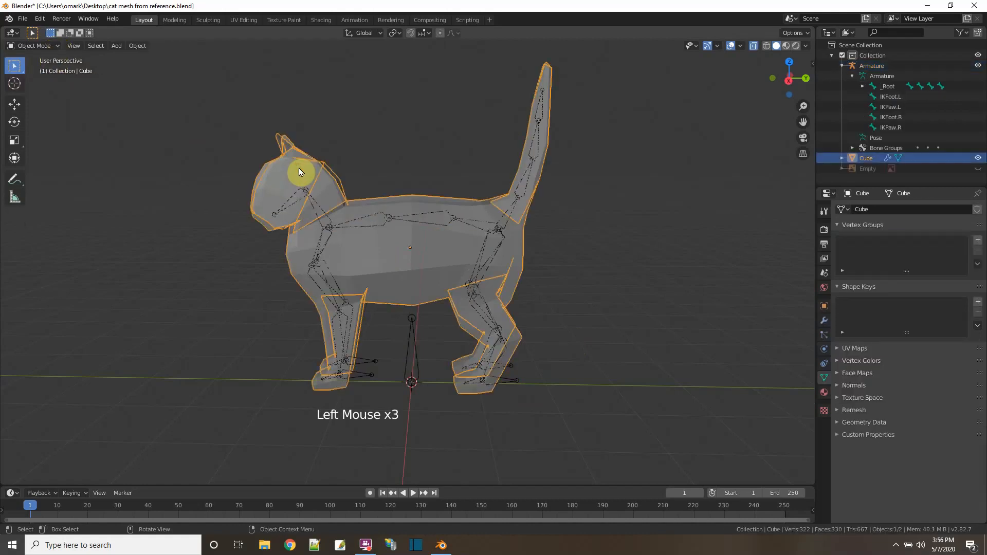
pyautogui.keyDown('shift'); pyautogui.click(417, 363); pyautogui.keyUp('shift')
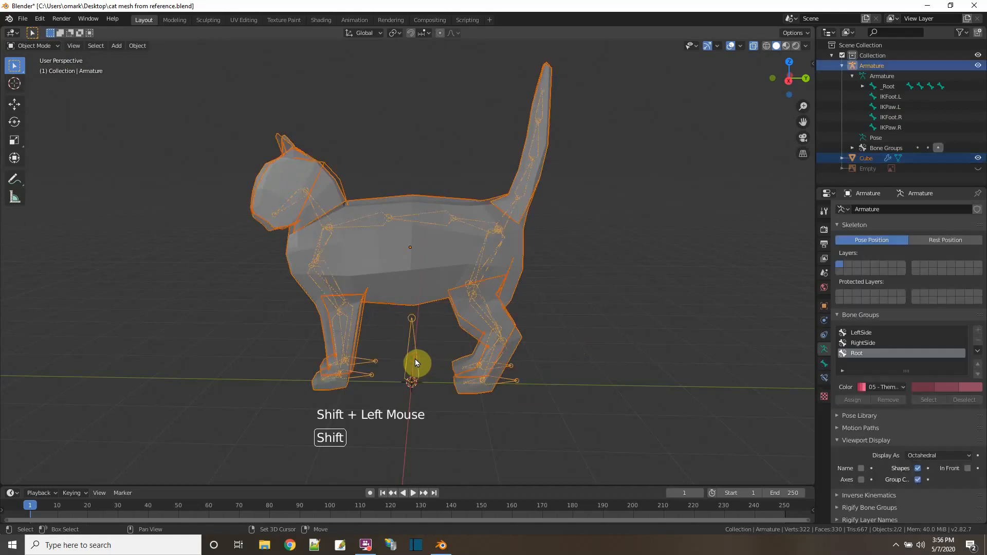
pyautogui.rightClick(416, 362)
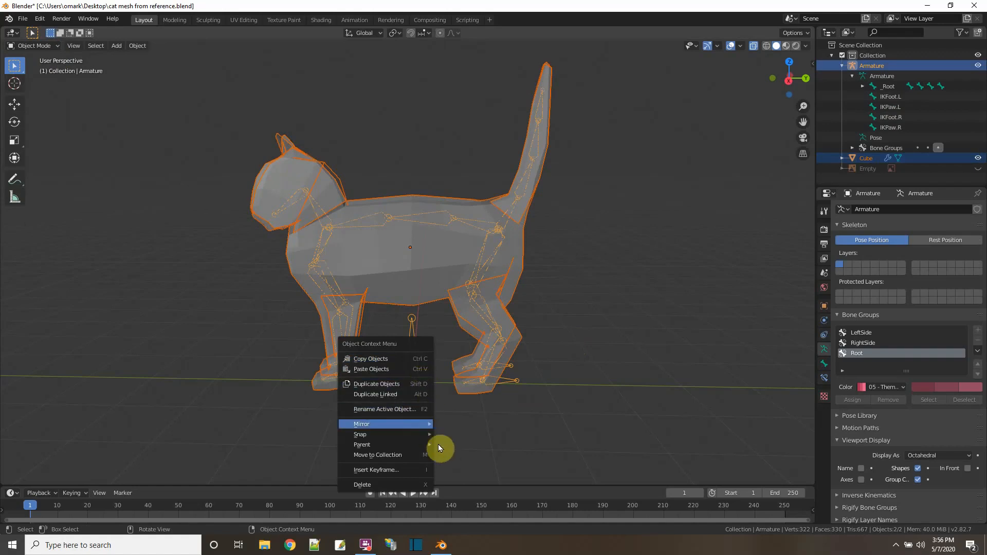
pyautogui.moveTo(383, 445)
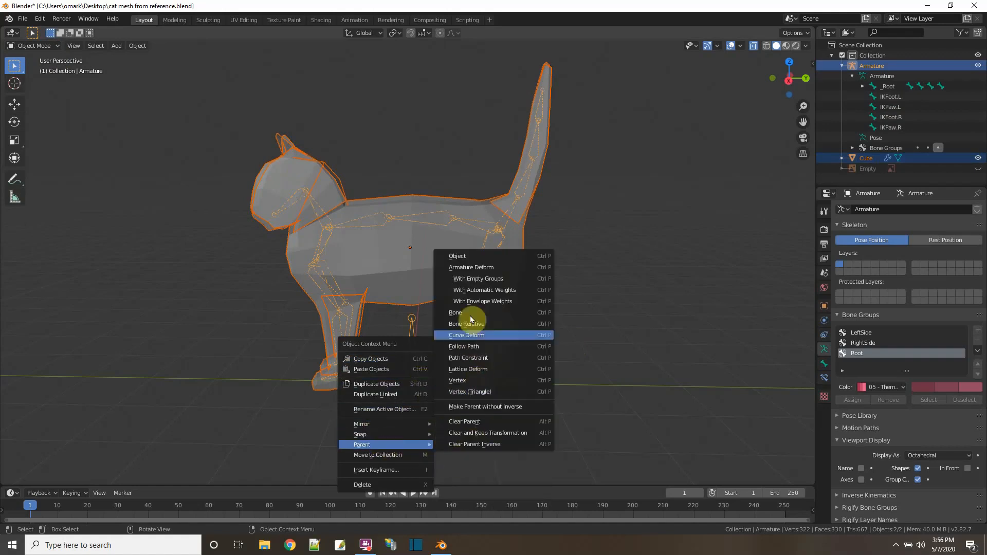
pyautogui.click(473, 291)
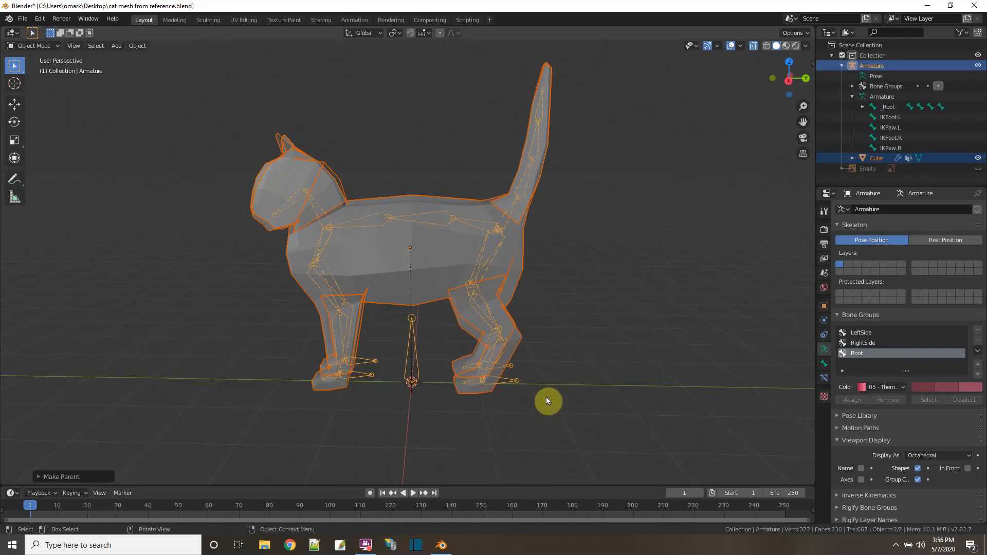
# In Pose Mode, try moving the IKFoot.L bone to test the mesh deformation, cancel the move, and deselect the bone
pyautogui.click(48, 44)
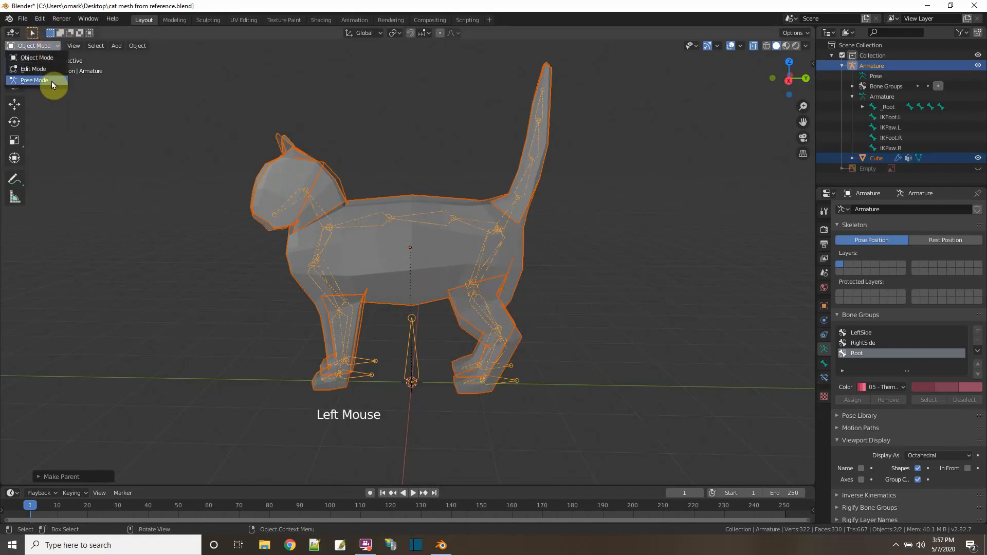
pyautogui.click(51, 80)
pyautogui.click(504, 380)
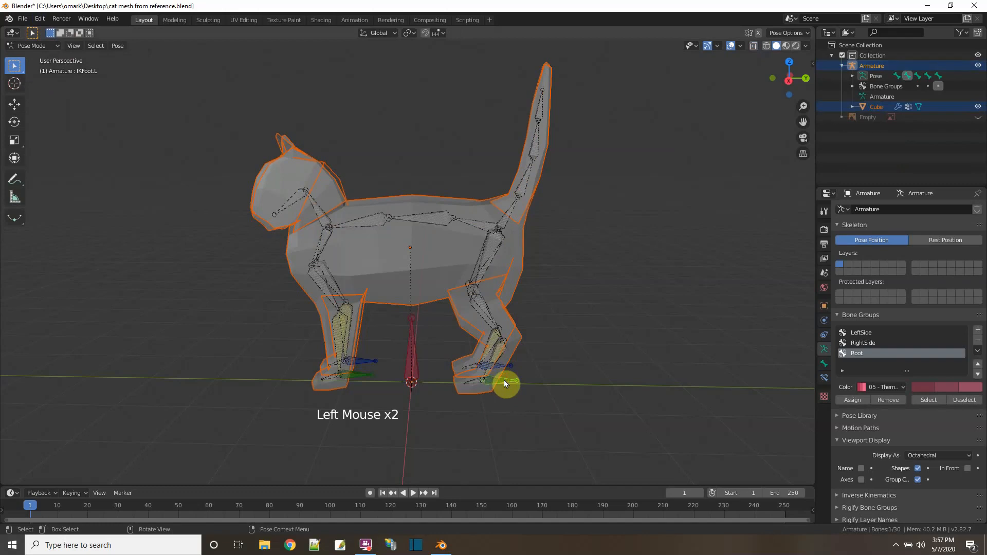
pyautogui.press('g')
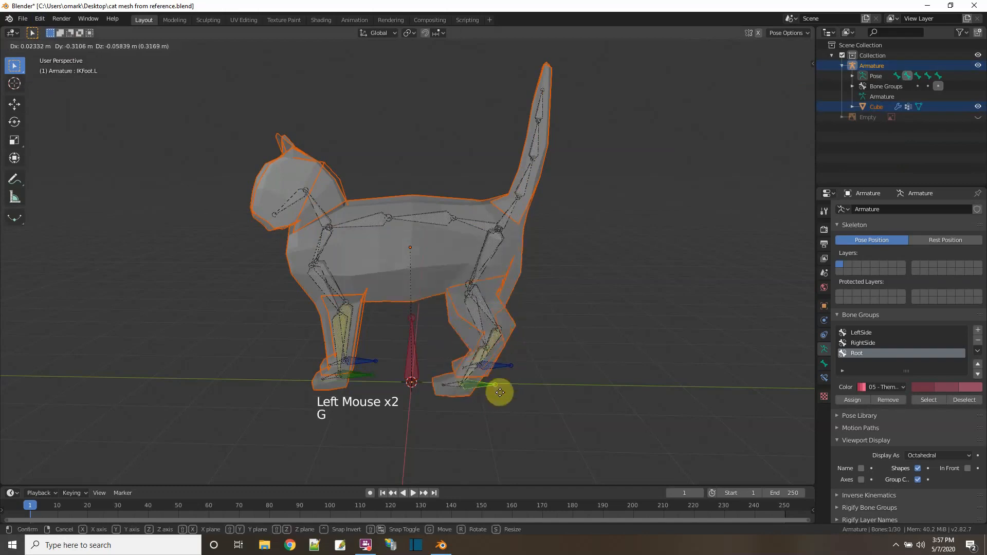
pyautogui.rightClick(505, 389)
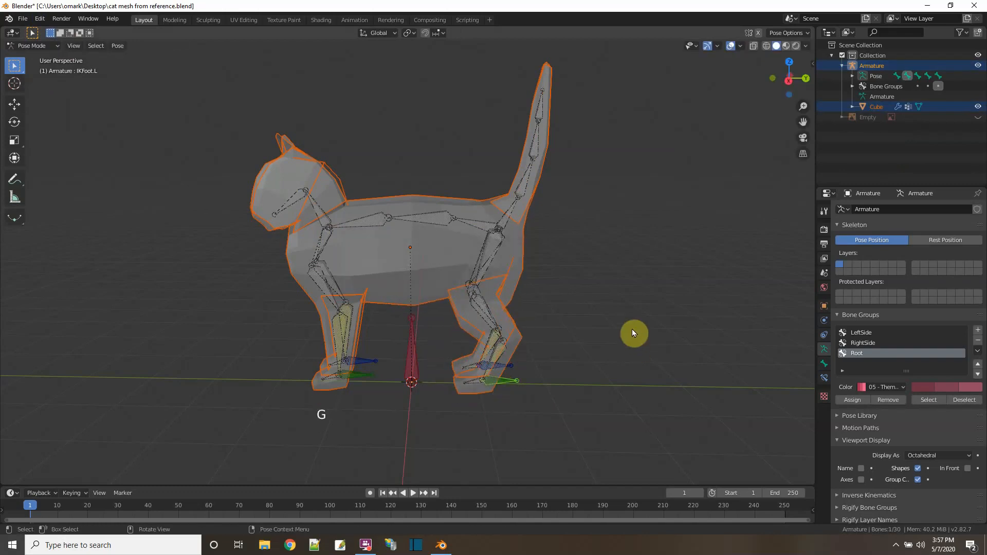
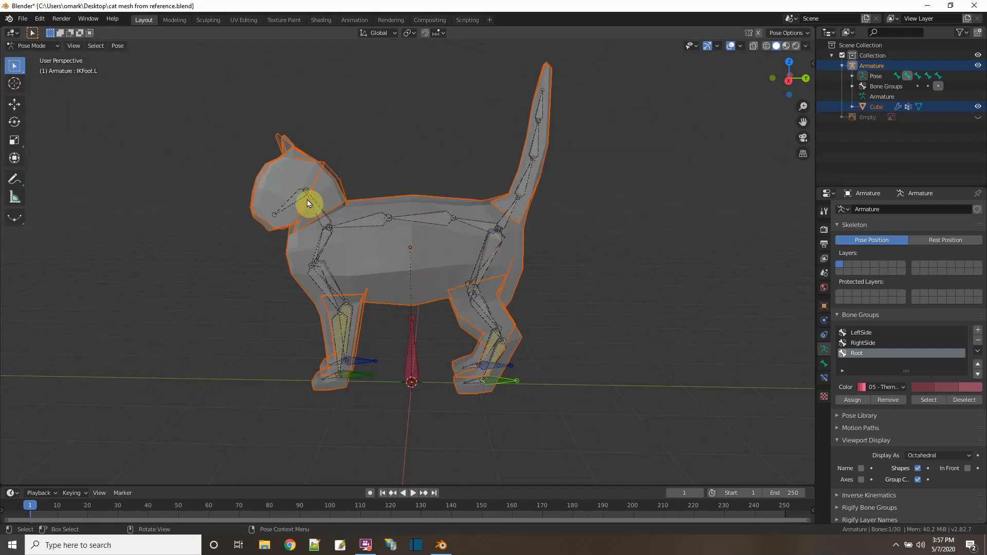
pyautogui.click(363, 144)
# Return to Object Mode, select only the cat mesh, and switch it to Weight Paint mode
pyautogui.click(32, 45)
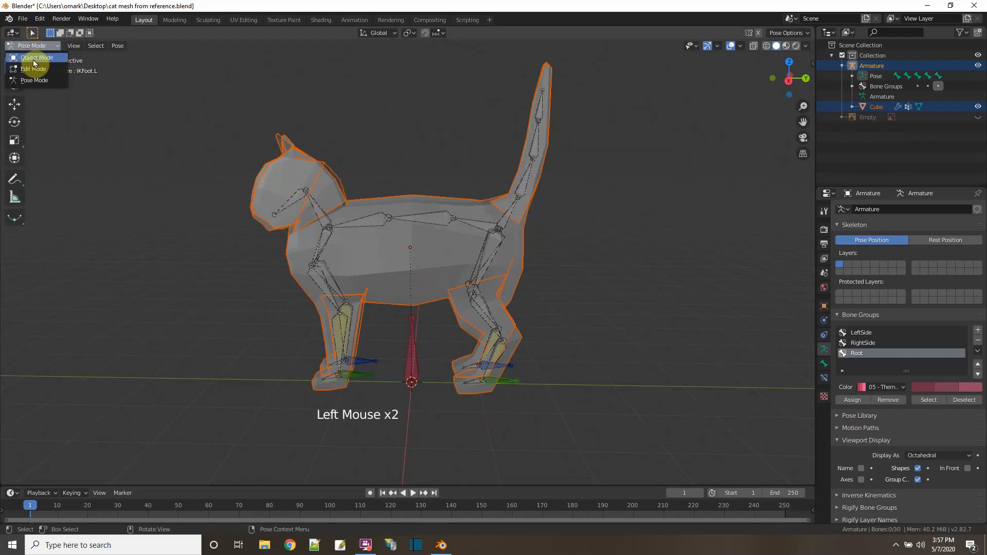
pyautogui.click(30, 57)
pyautogui.click(289, 179)
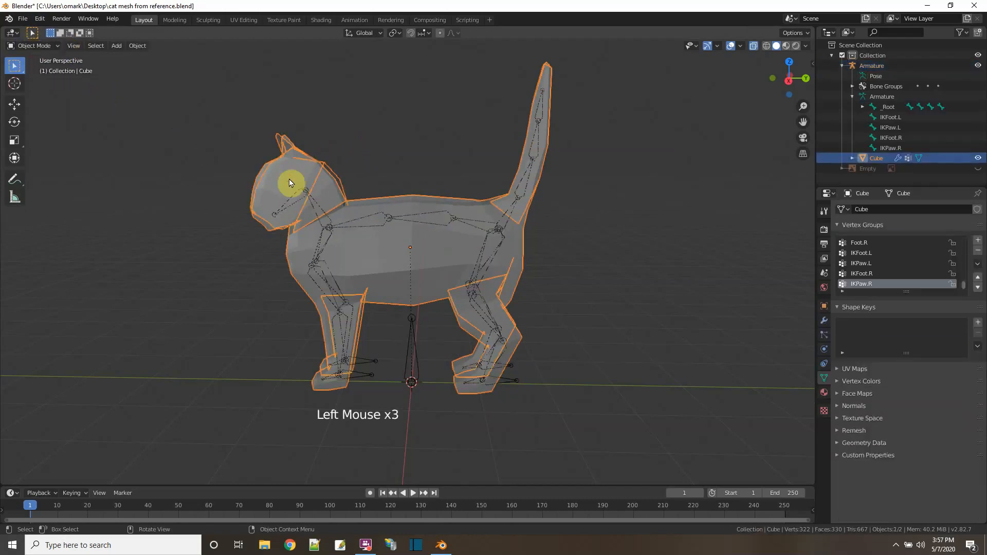
pyautogui.click(37, 46)
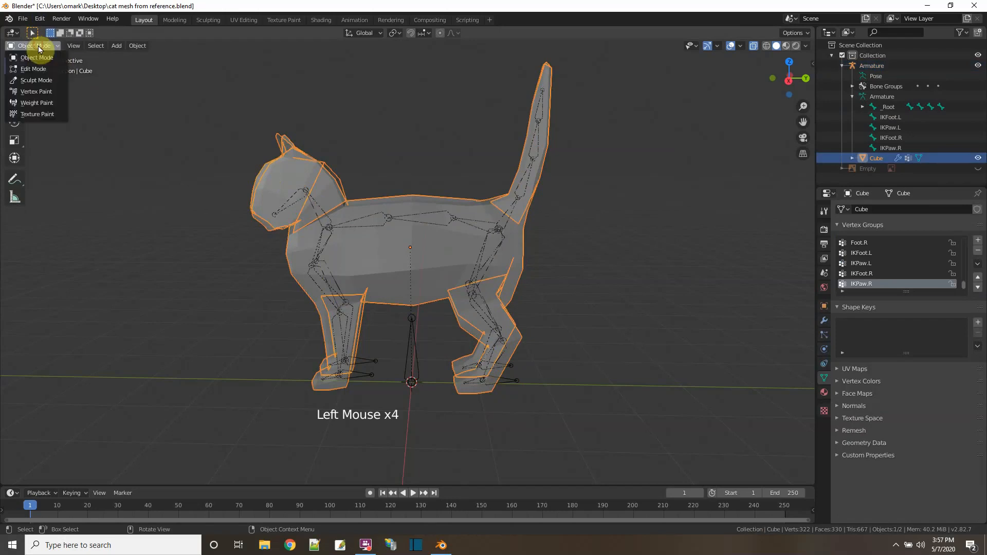
pyautogui.click(51, 105)
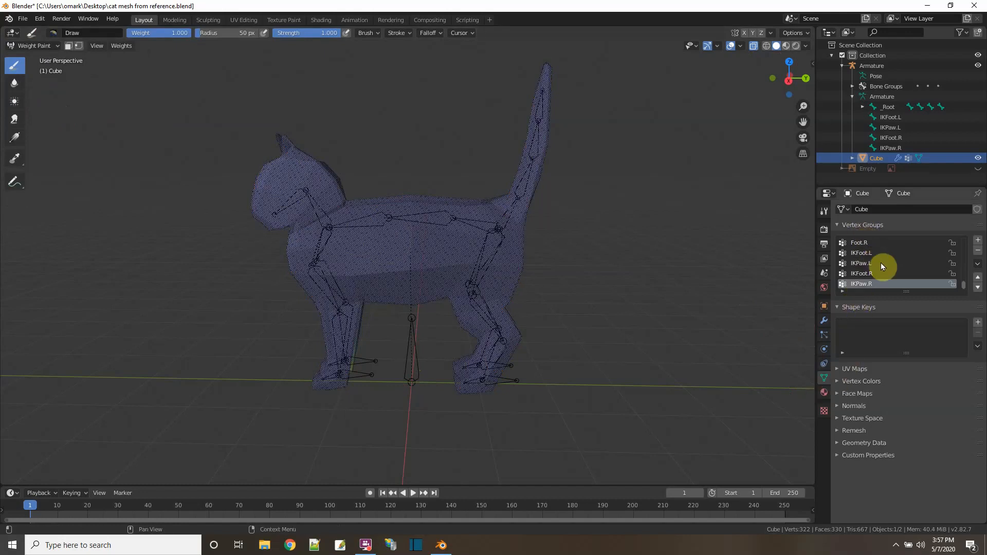
# Make IKPaw.L the active vertex group of the cat mesh to display its weights
pyautogui.scroll(11, 881, 263)
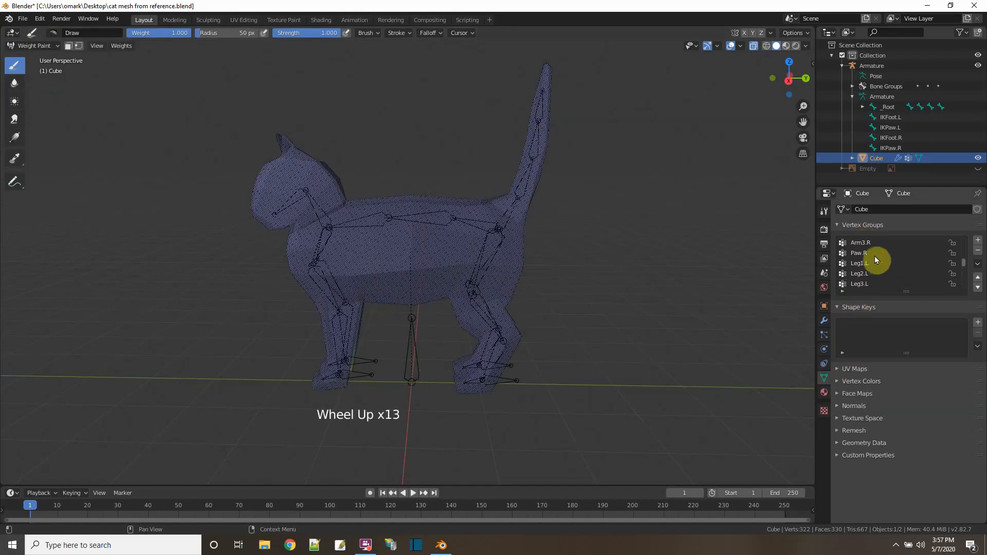
pyautogui.scroll(-2, 873, 270)
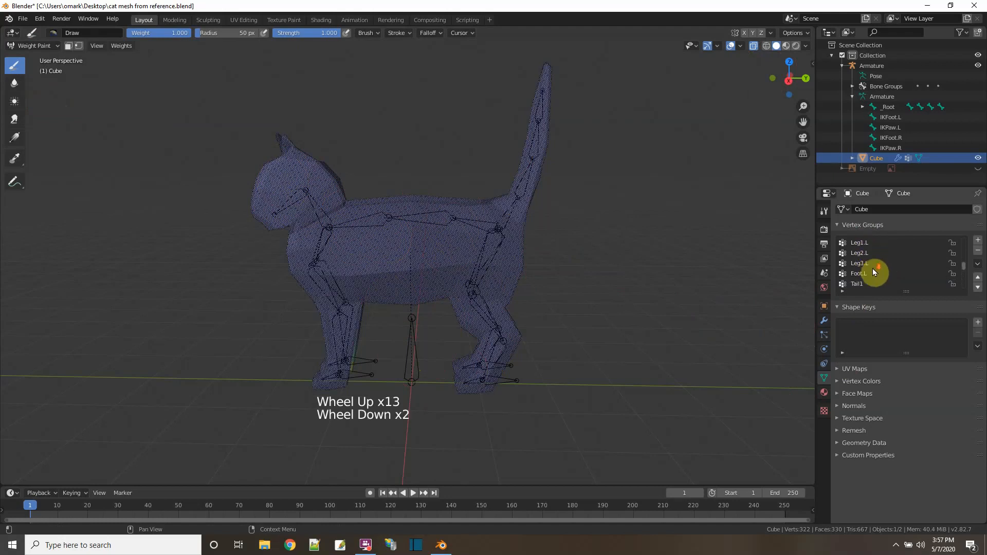
pyautogui.scroll(-7, 872, 271)
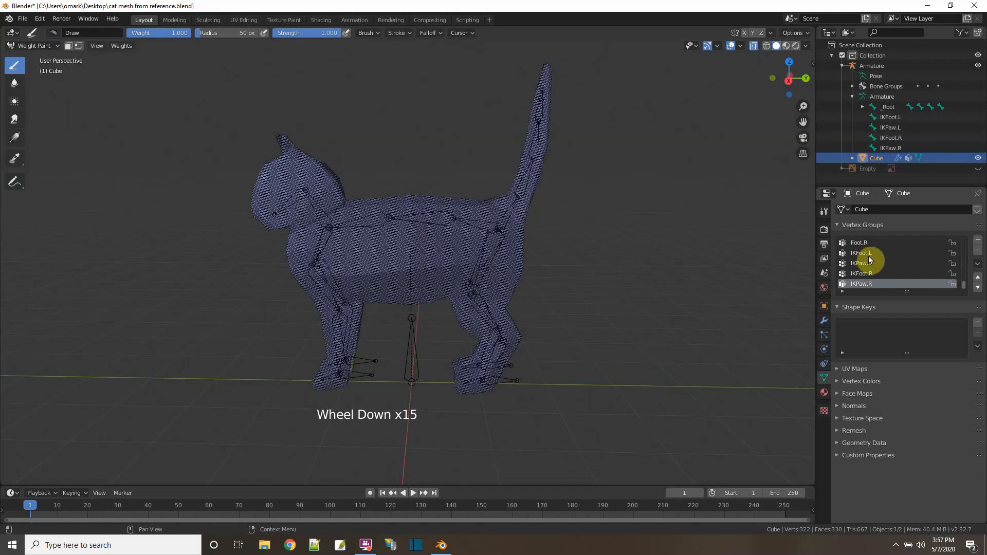
pyautogui.click(869, 268)
pyautogui.click(867, 268)
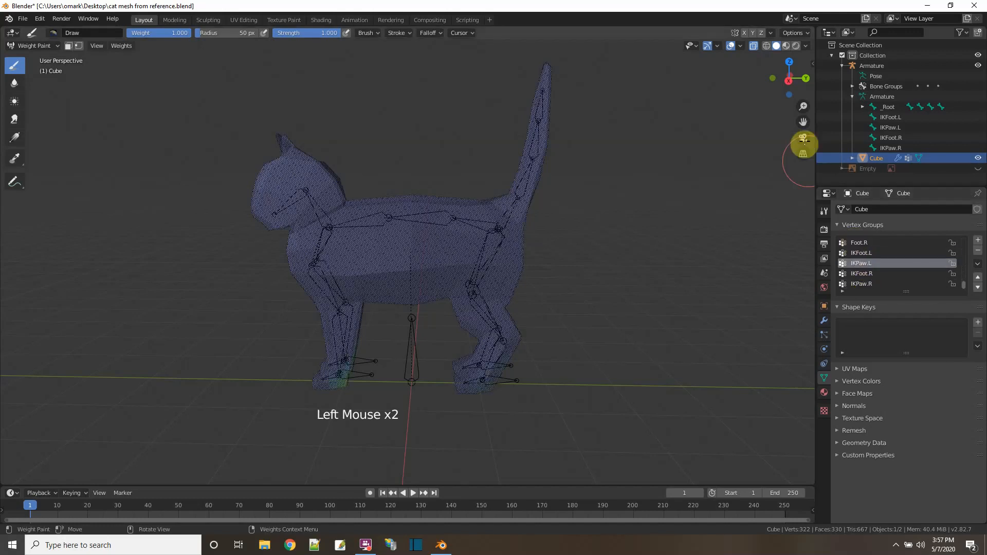
# Turn off X-ray and view the weights of the Foot.R and IKFoot.L vertex groups on the cat's legs
pyautogui.click(752, 47)
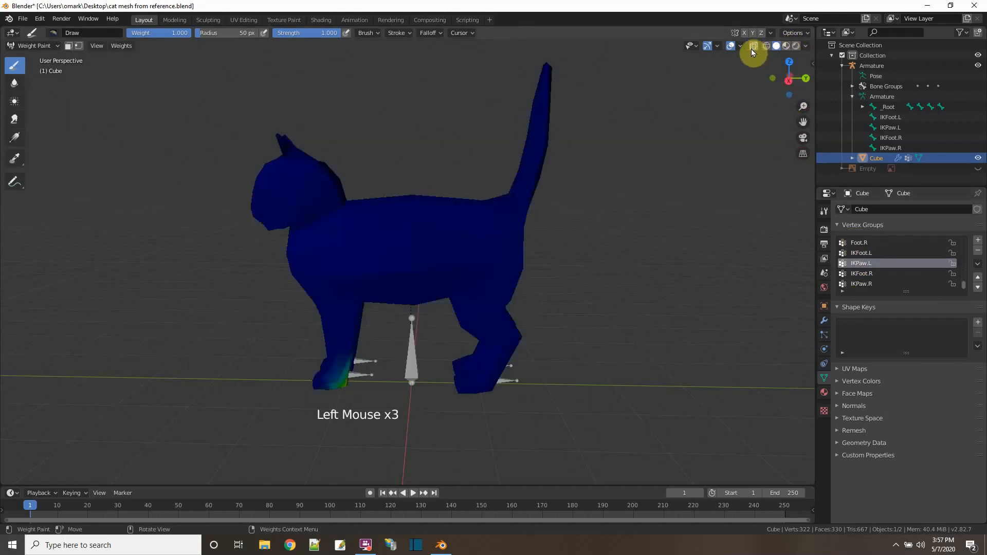
pyautogui.moveTo(456, 432); pyautogui.dragTo(420, 432, button='middle')
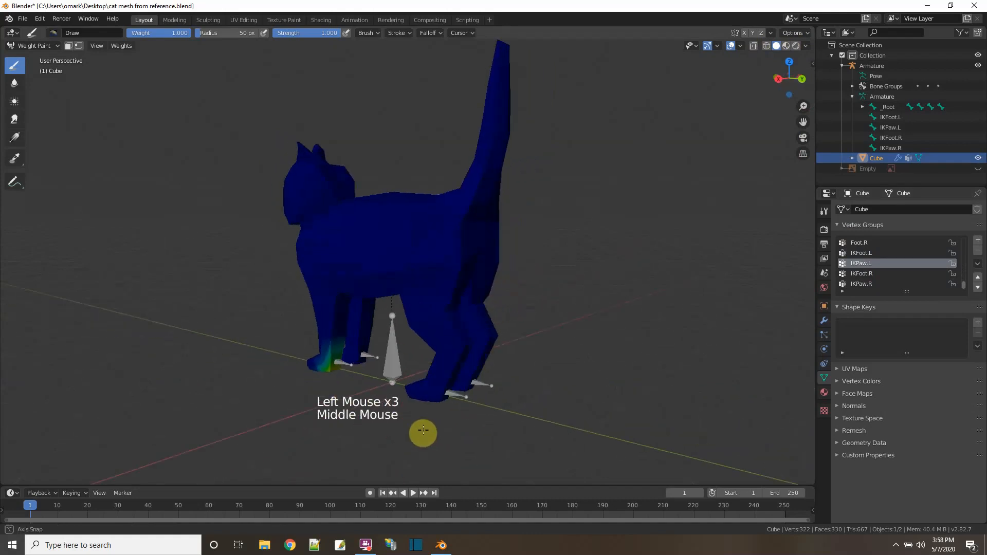
pyautogui.click(864, 243)
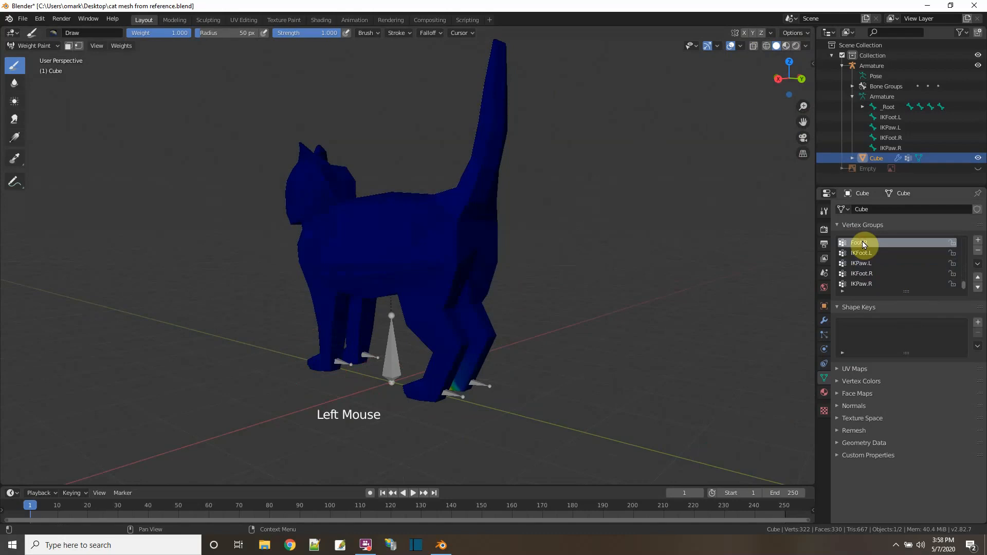
pyautogui.click(862, 253)
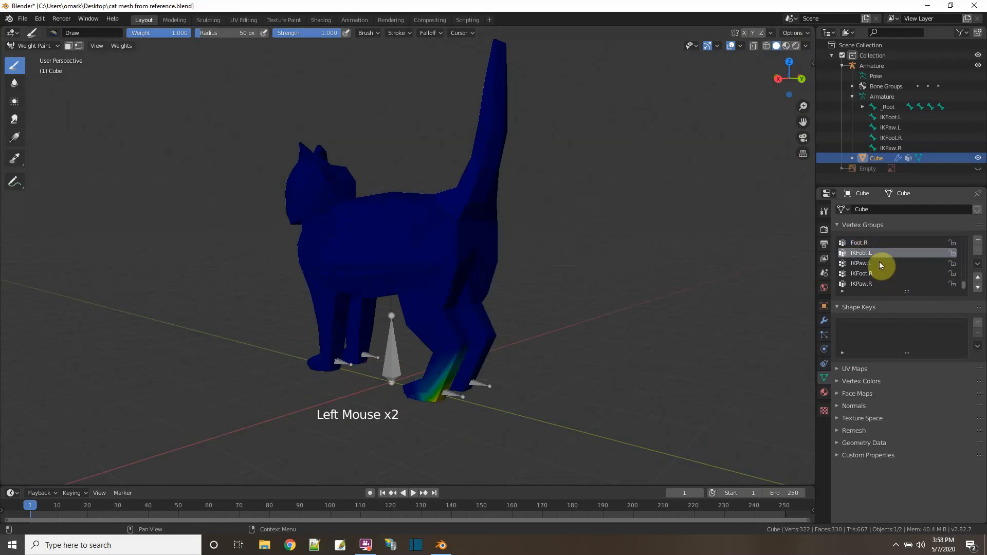
pyautogui.scroll(-3, 874, 268)
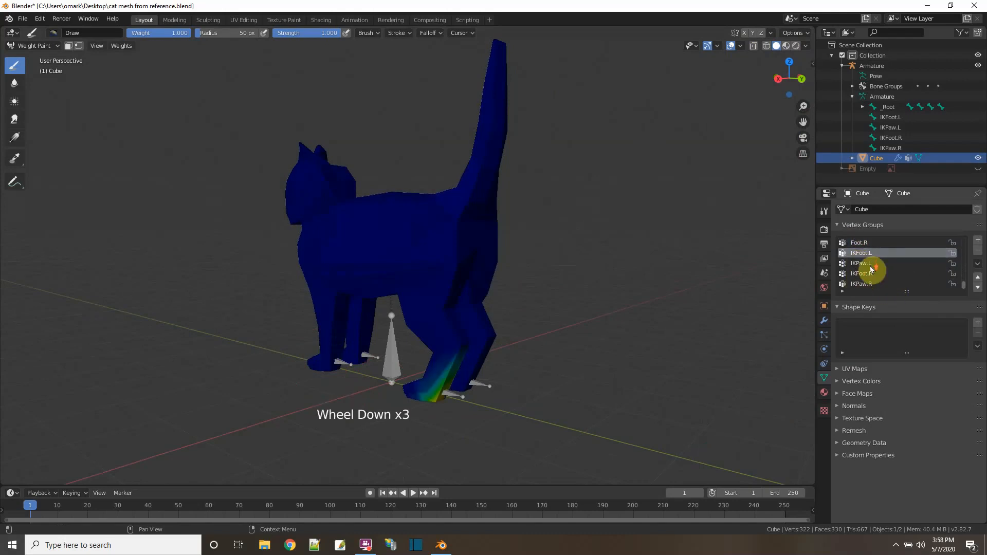
pyautogui.scroll(4, 873, 267)
# Make Leg1.R the active vertex group and inspect its weights around the cat's hind leg
pyautogui.click(862, 254)
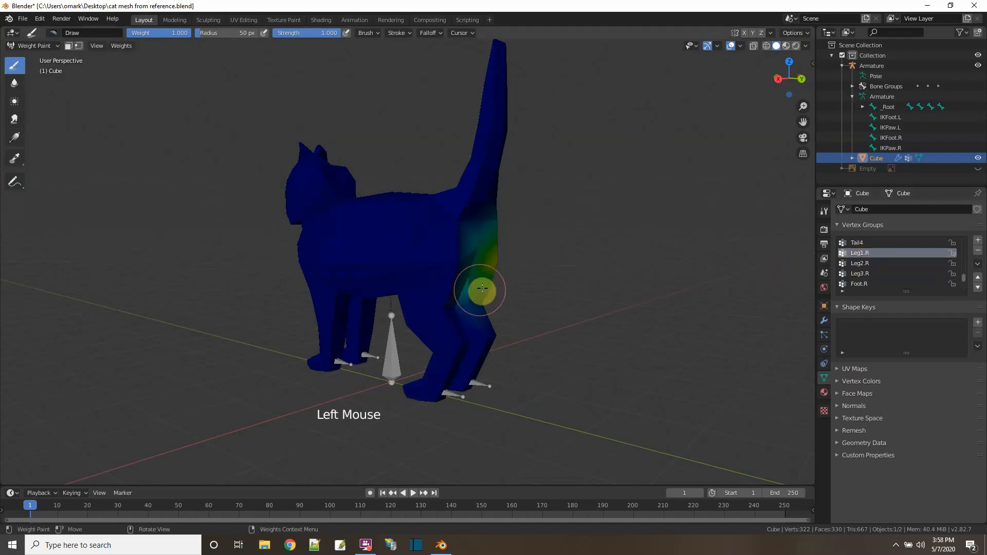
pyautogui.moveTo(558, 299); pyautogui.dragTo(519, 321, button='middle')
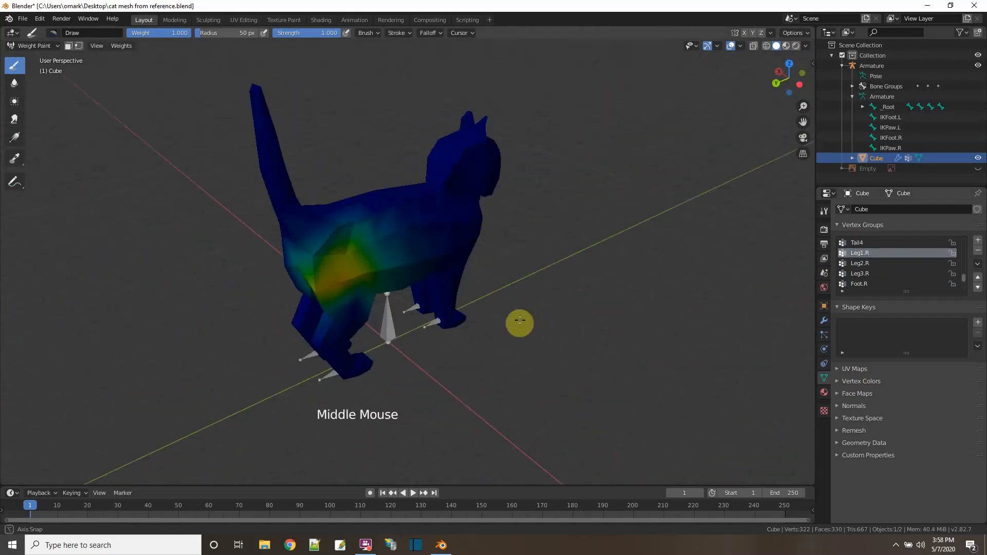
pyautogui.scroll(-1, 314, 262)
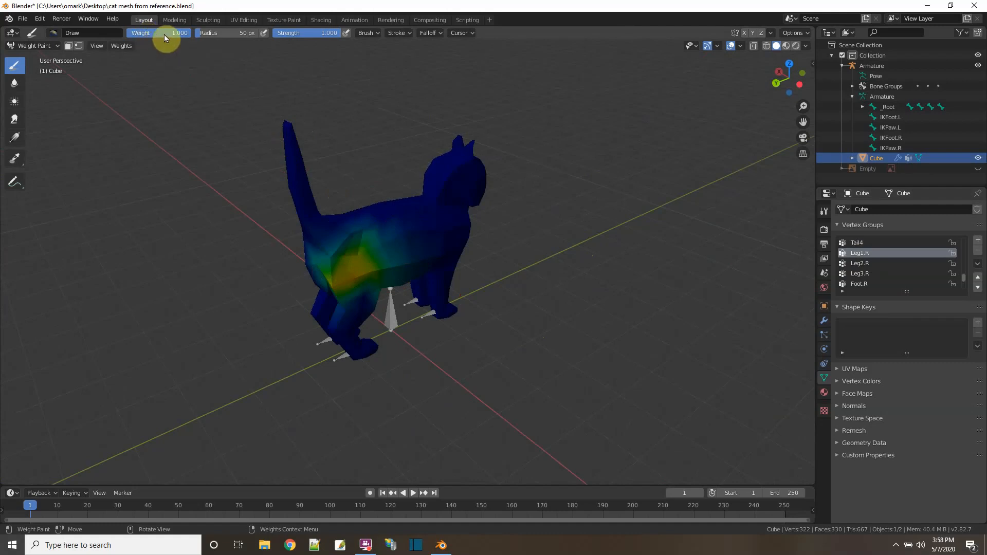
# Paint Leg1.R weight onto both sides of the cat's tail with the Draw brush at weight 1.000
pyautogui.moveTo(289, 146)
pyautogui.mouseDown()
pyautogui.moveTo(302, 200)
pyautogui.moveTo(293, 159)
pyautogui.moveTo(310, 174)
pyautogui.moveTo(286, 165)
pyautogui.mouseUp()
pyautogui.moveTo(286, 165)
pyautogui.mouseDown(button='middle')
pyautogui.moveTo(392, 209)
pyautogui.moveTo(365, 214)
pyautogui.mouseUp(button='middle')
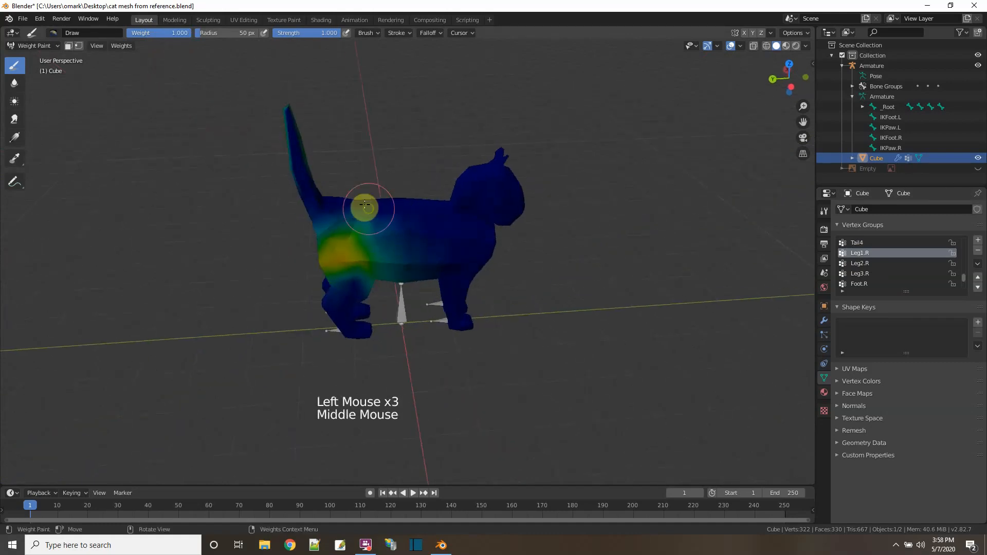
pyautogui.click(305, 167)
pyautogui.moveTo(304, 168)
pyautogui.mouseDown()
pyautogui.moveTo(288, 123)
pyautogui.moveTo(291, 147)
pyautogui.mouseUp()
pyautogui.moveTo(291, 147)
pyautogui.mouseDown(button='middle')
pyautogui.moveTo(353, 172)
pyautogui.moveTo(451, 162)
pyautogui.moveTo(456, 205)
pyautogui.mouseUp(button='middle')
pyautogui.moveTo(456, 205)
pyautogui.mouseDown()
pyautogui.moveTo(440, 247)
pyautogui.moveTo(451, 236)
pyautogui.mouseUp()
pyautogui.moveTo(452, 236)
pyautogui.mouseDown(button='middle')
pyautogui.moveTo(535, 253)
pyautogui.moveTo(485, 237)
pyautogui.mouseUp(button='middle')
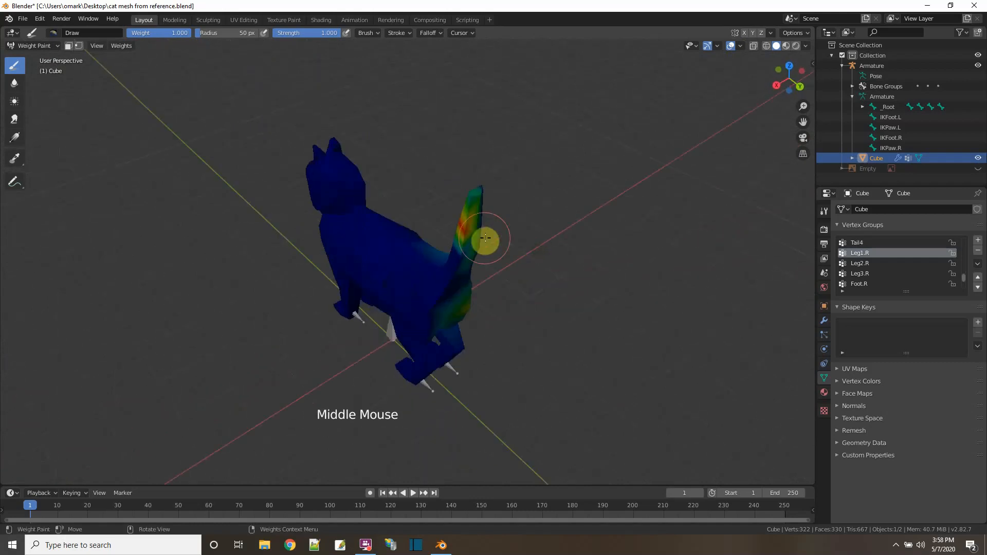
# Preview the cat in wireframe shading, return to solid shading, and inspect the painted tail weights from both sides
pyautogui.click(754, 47)
pyautogui.click(754, 46)
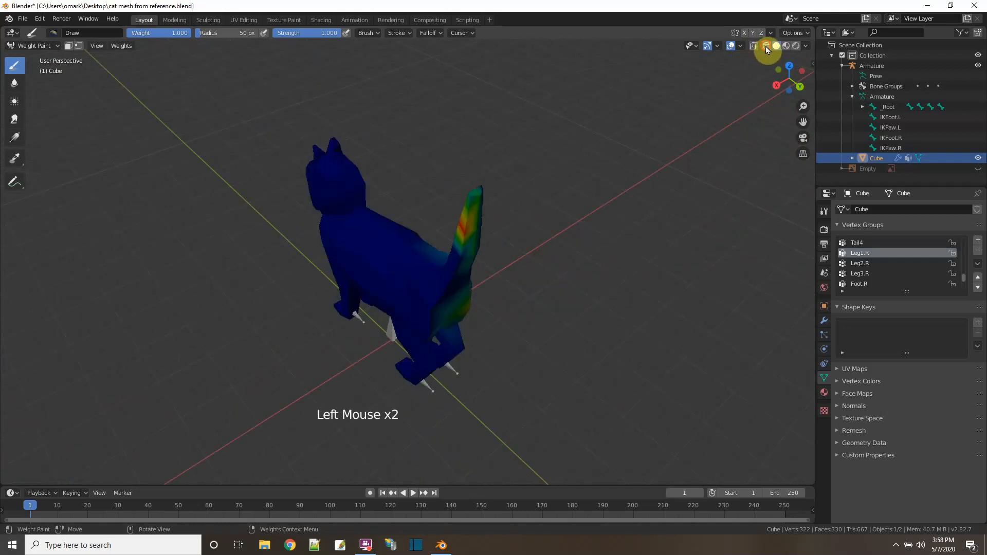
pyautogui.click(766, 45)
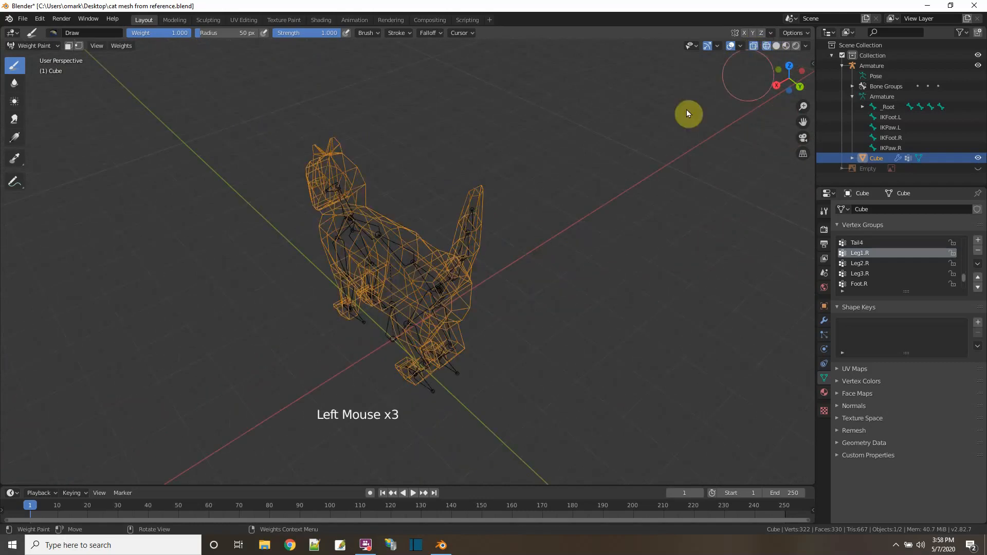
pyautogui.click(777, 47)
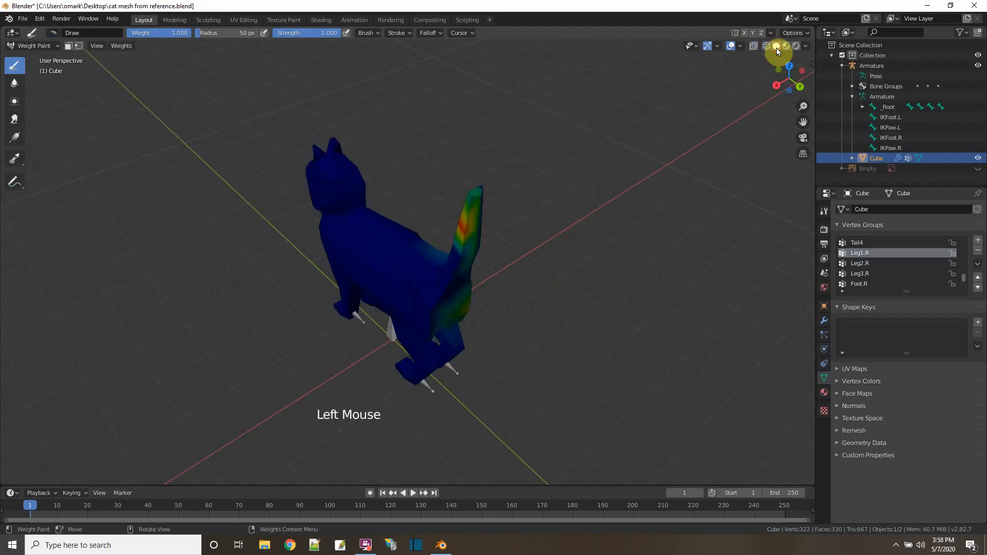
pyautogui.moveTo(564, 240)
pyautogui.mouseDown(button='middle')
pyautogui.moveTo(518, 251)
pyautogui.moveTo(449, 242)
pyautogui.moveTo(406, 255)
pyautogui.mouseUp(button='middle')
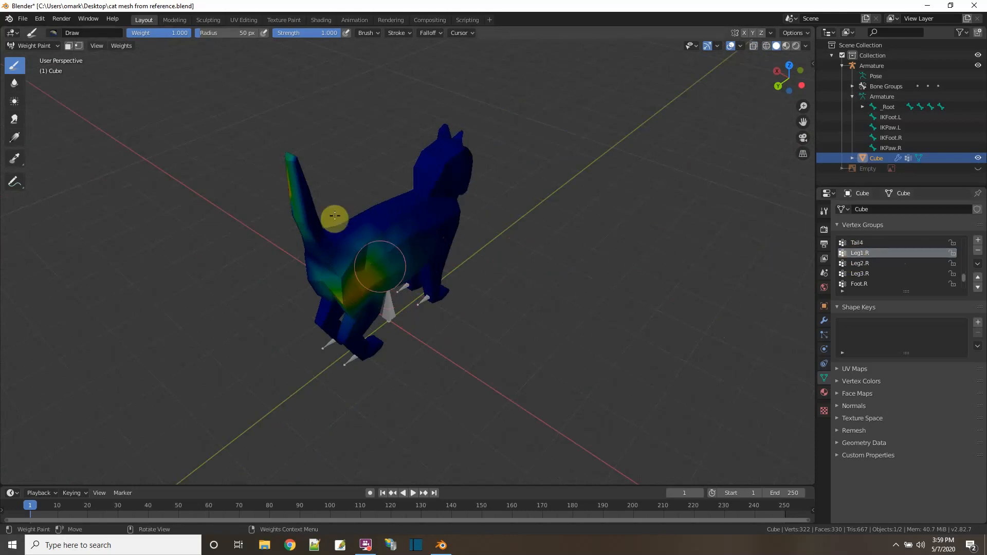
pyautogui.moveTo(302, 196)
pyautogui.mouseDown(button='middle')
pyautogui.moveTo(591, 352)
pyautogui.moveTo(653, 344)
pyautogui.mouseUp(button='middle')
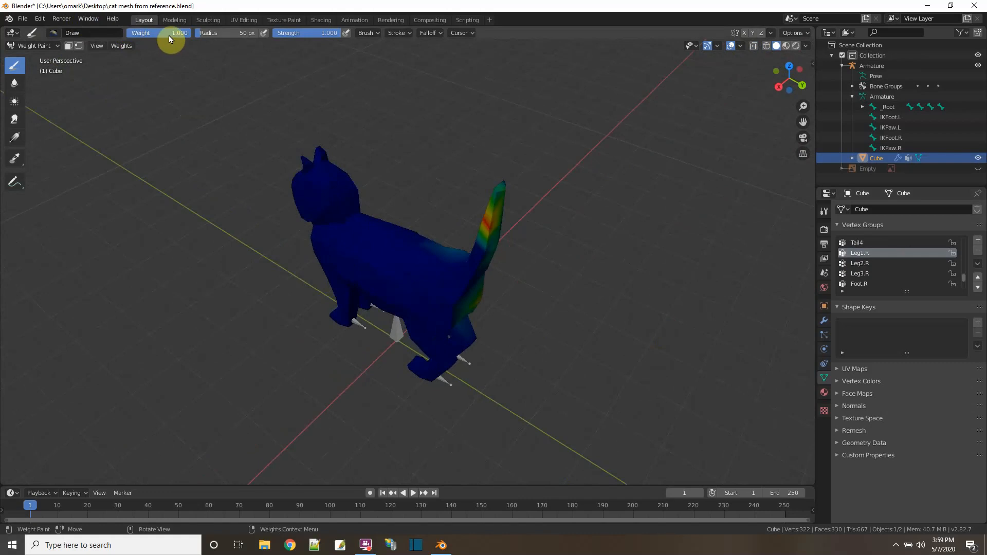
# Set the brush weight to 0.000 and paint over the cat's tail to remove its Leg1.R weights
pyautogui.moveTo(130, 33); pyautogui.dragTo(126, 32)
pyautogui.moveTo(487, 198); pyautogui.dragTo(495, 239)
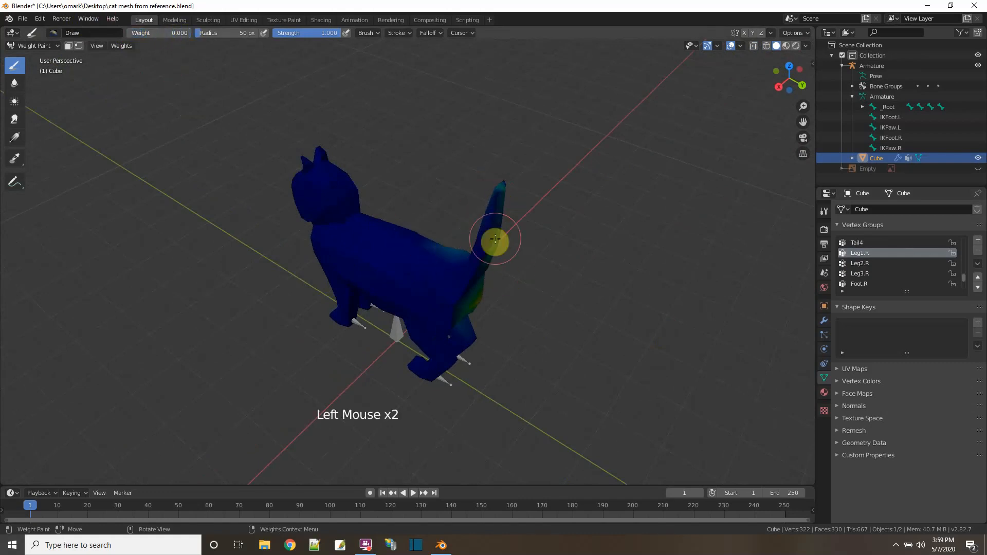
pyautogui.moveTo(548, 247)
pyautogui.mouseDown(button='middle')
pyautogui.moveTo(619, 269)
pyautogui.moveTo(597, 226)
pyautogui.mouseUp(button='middle')
pyautogui.moveTo(530, 156)
pyautogui.mouseDown()
pyautogui.moveTo(522, 194)
pyautogui.moveTo(511, 198)
pyautogui.mouseUp()
pyautogui.moveTo(573, 231); pyautogui.dragTo(635, 217, button='middle')
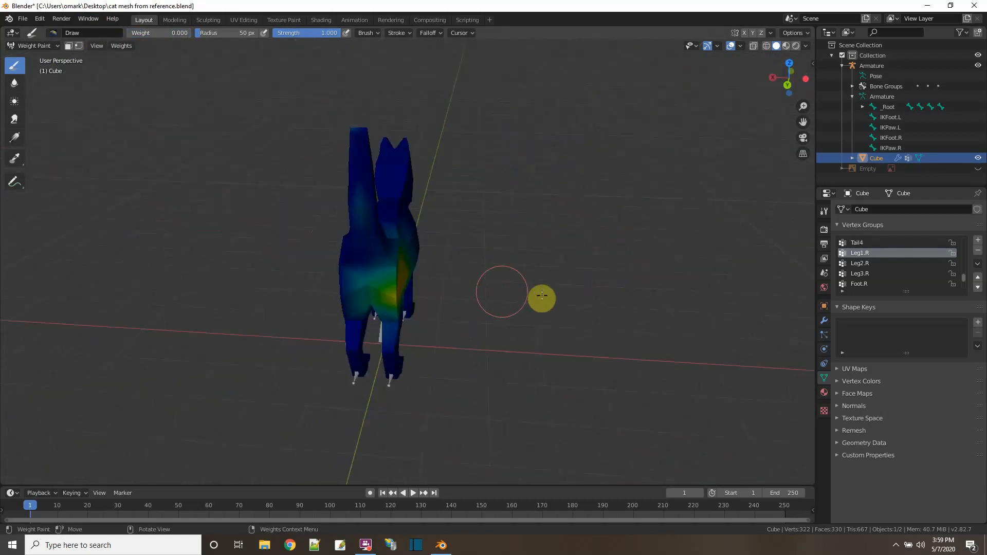
pyautogui.moveTo(542, 298); pyautogui.dragTo(493, 307, button='middle')
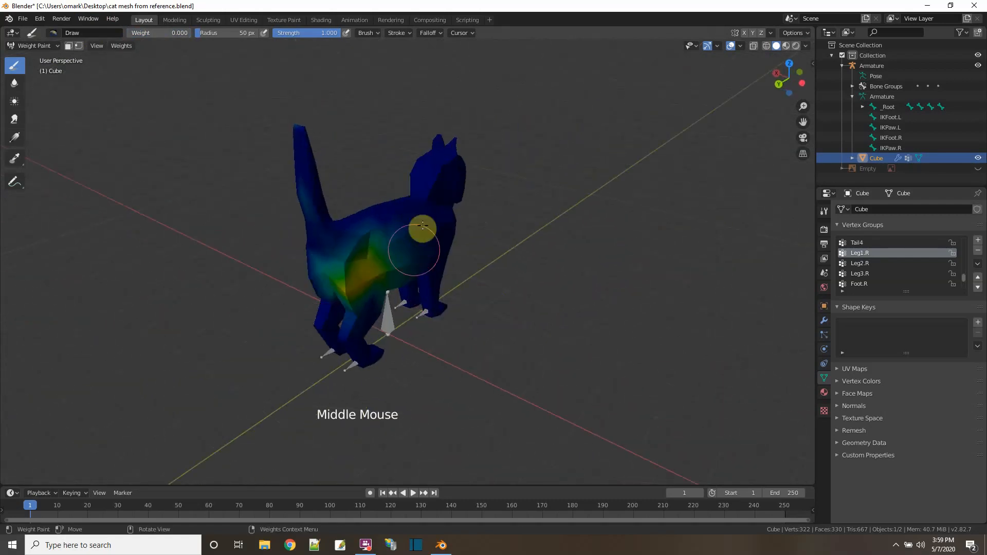
pyautogui.moveTo(519, 355); pyautogui.dragTo(663, 374, button='middle')
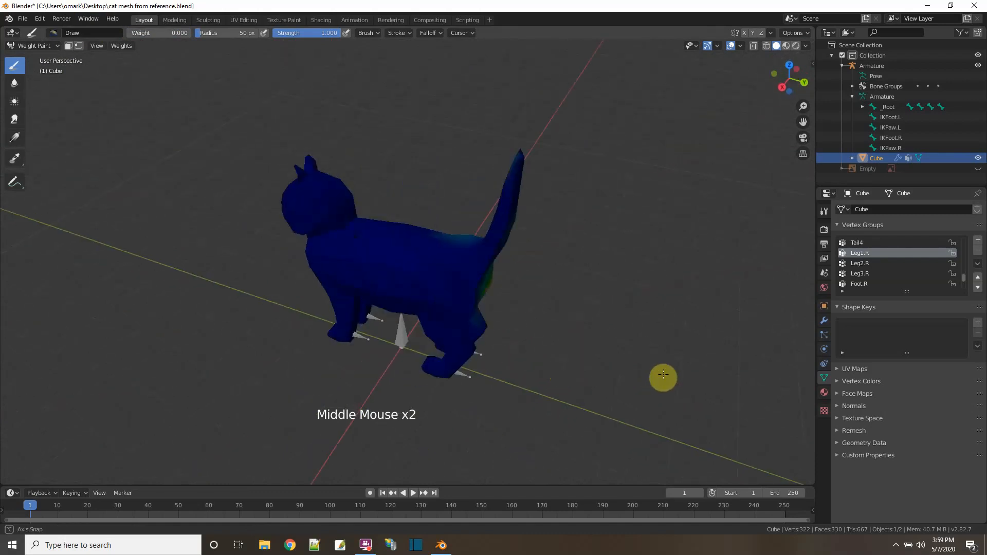
# Make IKFoot.L the active vertex group of the cat mesh to display its weights
pyautogui.click(865, 274)
pyautogui.scroll(-1, 865, 277)
pyautogui.click(866, 283)
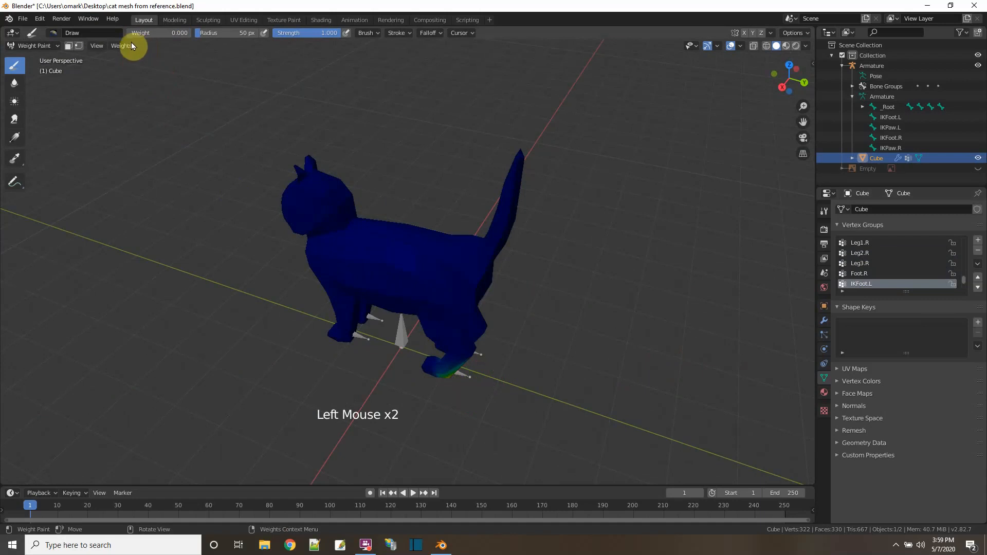
# Return to Object Mode, turn on X-ray, and select the armature inside the cat mesh
pyautogui.click(59, 45)
pyautogui.click(54, 57)
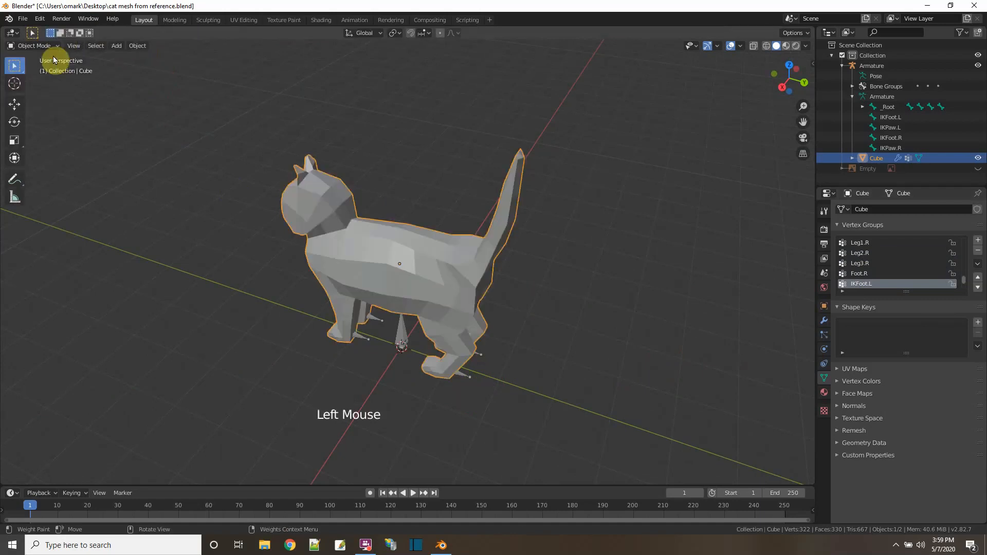
pyautogui.moveTo(215, 243); pyautogui.dragTo(252, 223, button='middle')
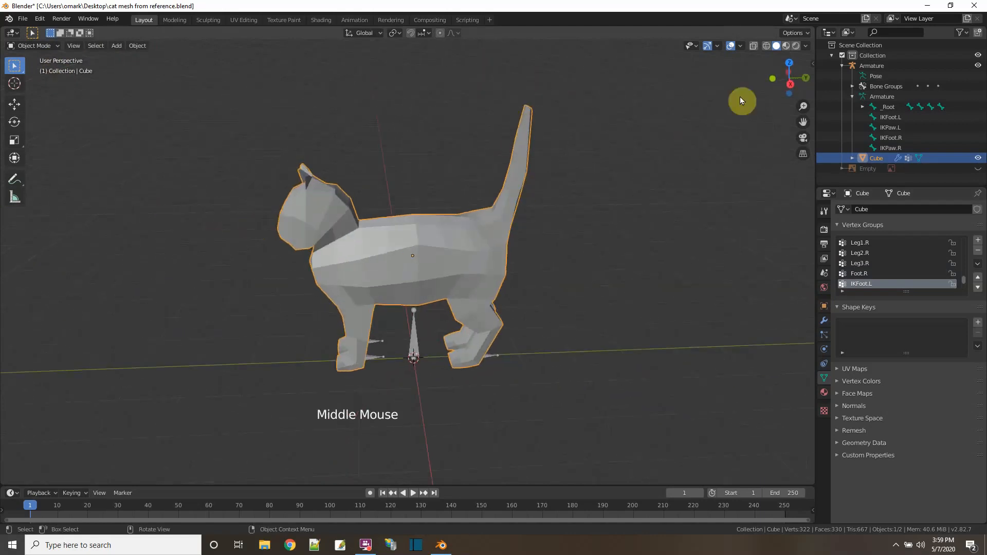
pyautogui.click(750, 46)
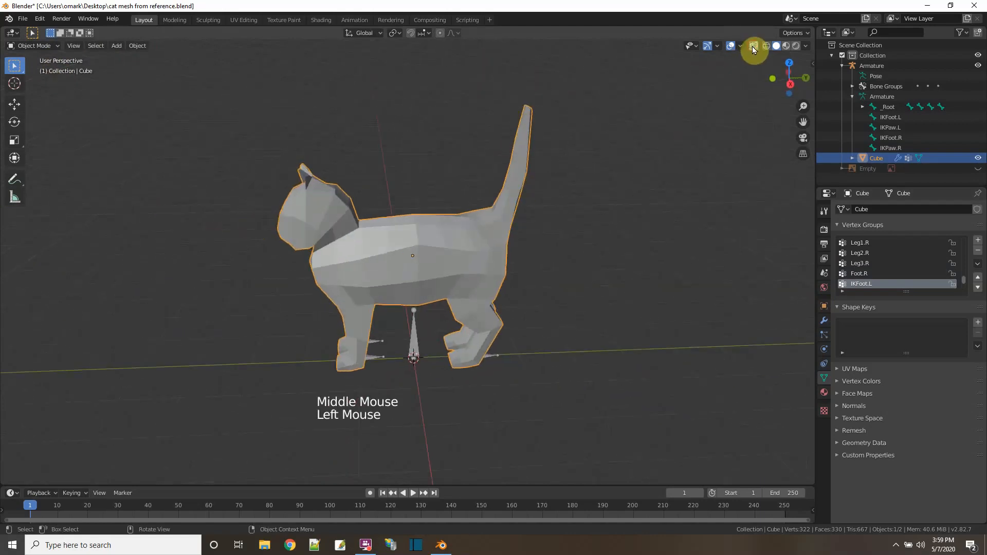
pyautogui.click(487, 357)
pyautogui.click(488, 357)
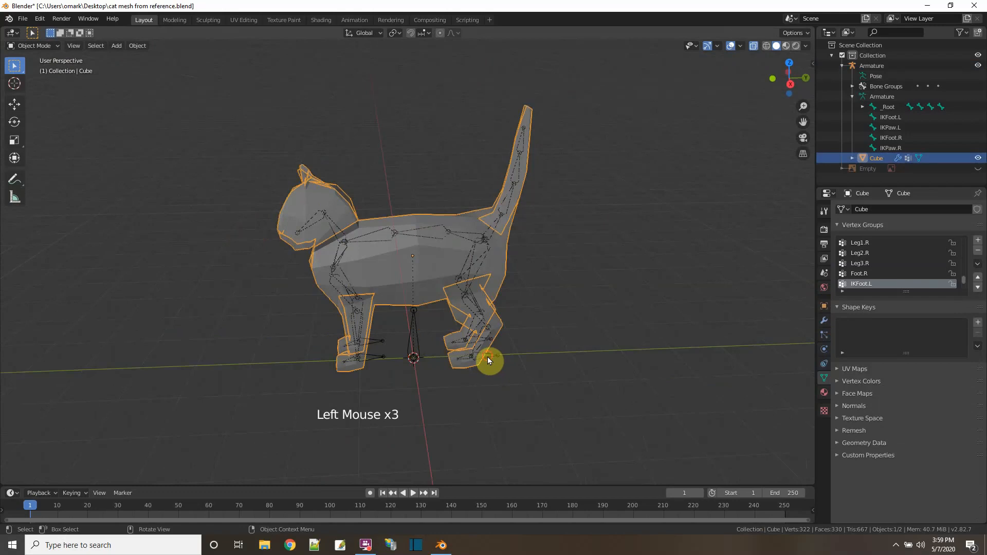
pyautogui.click(487, 357)
# Switch the armature to Edit Mode, select the IKFoot.L bone, and turn off its Deform property
pyautogui.moveTo(32, 45)
pyautogui.mouseDown()
pyautogui.moveTo(41, 67)
pyautogui.moveTo(38, 58)
pyautogui.mouseUp()
pyautogui.moveTo(650, 427); pyautogui.dragTo(528, 400, button='middle')
pyautogui.click(480, 360)
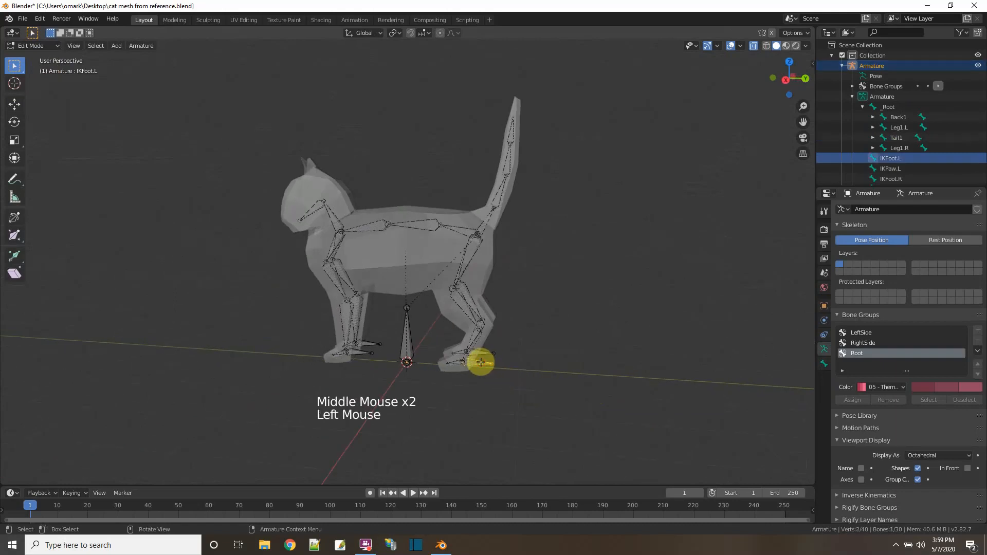
pyautogui.scroll(-11, 912, 428)
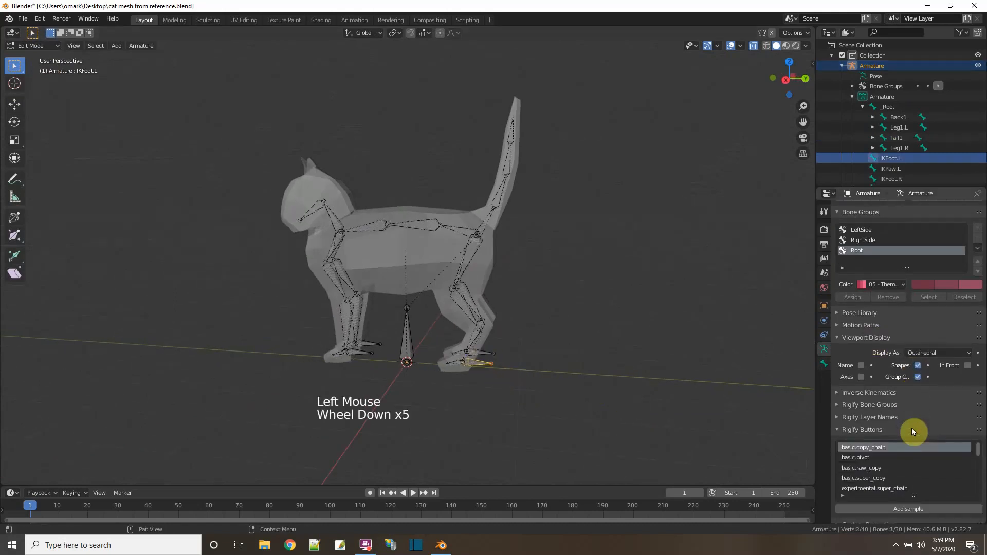
pyautogui.scroll(10, 912, 431)
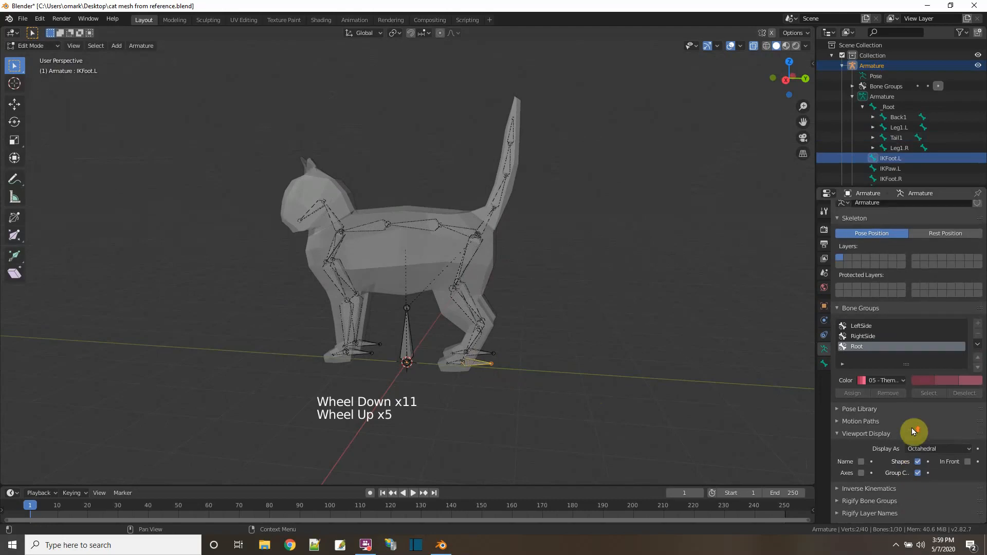
pyautogui.click(825, 364)
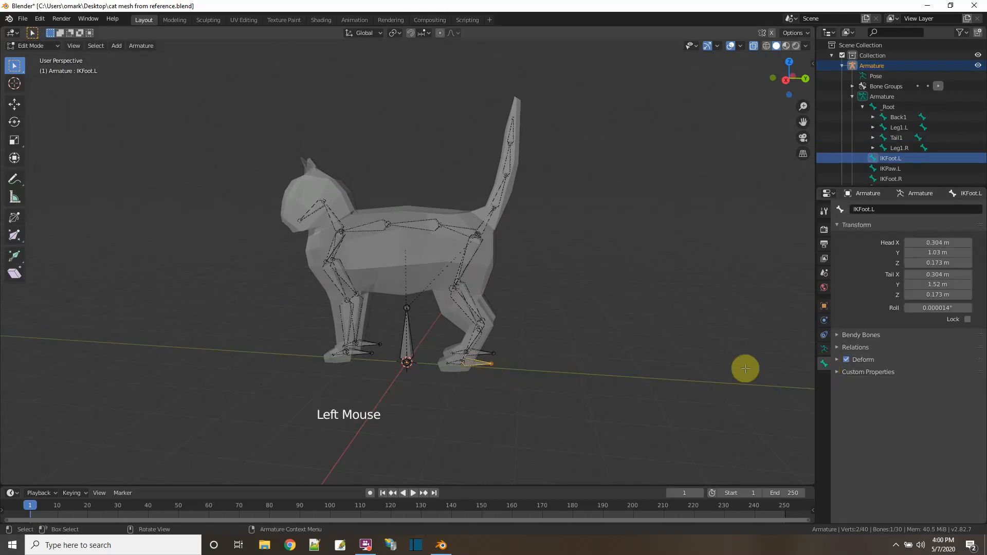
pyautogui.click(847, 359)
# Turn off the Deform property for the IKFoot.R, IKPaw.R, IKPaw.L, and _Root bones
pyautogui.click(481, 353)
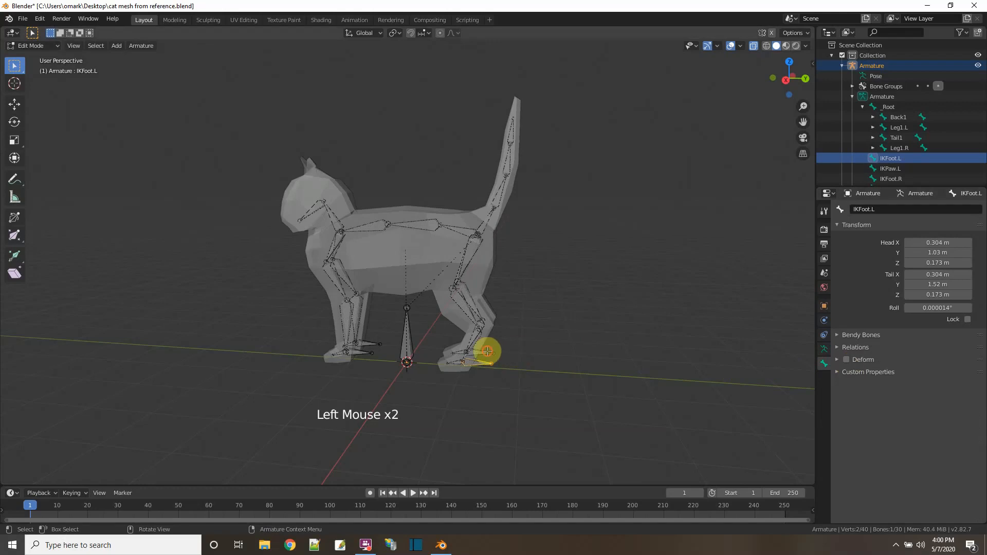
pyautogui.click(370, 344)
pyautogui.click(853, 362)
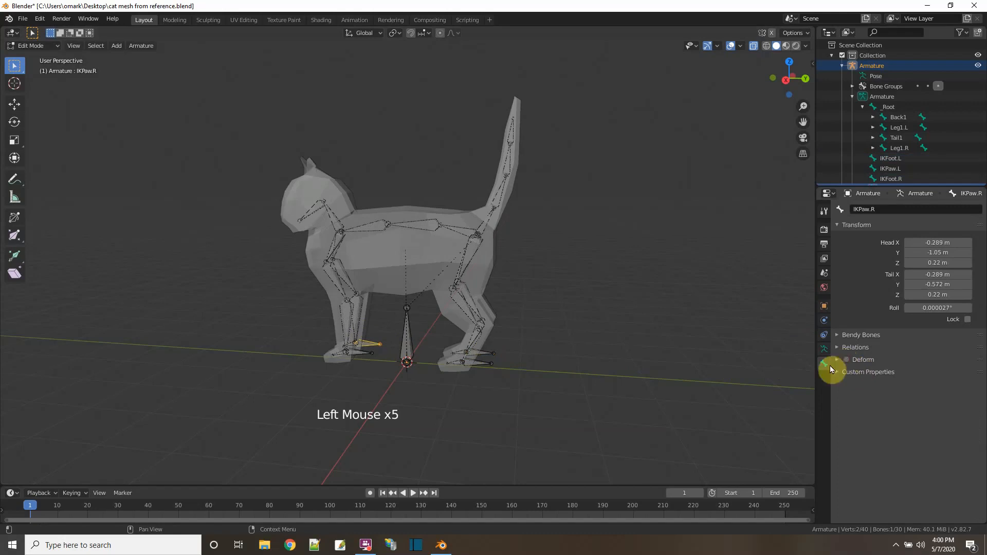
pyautogui.click(356, 348)
pyautogui.click(847, 360)
pyautogui.click(372, 323)
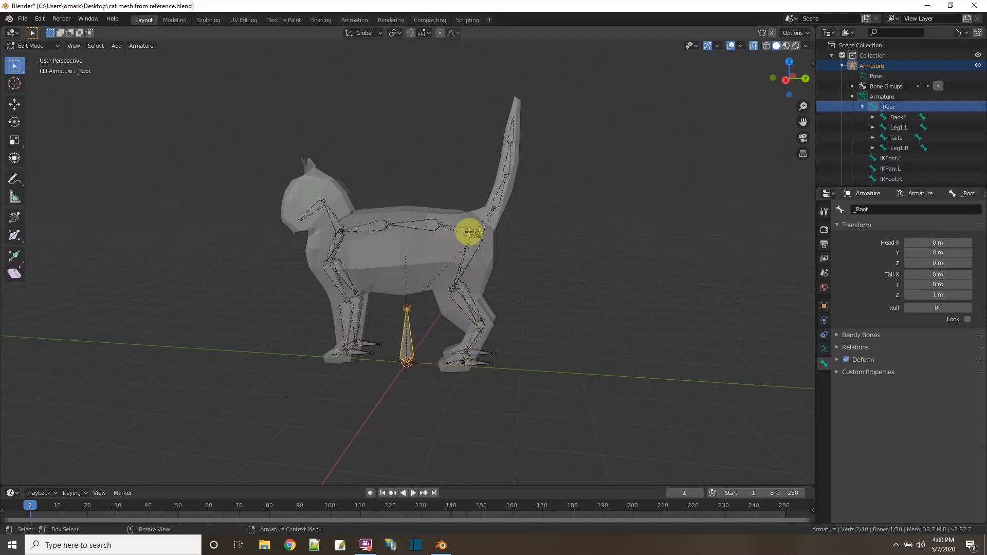
pyautogui.click(845, 362)
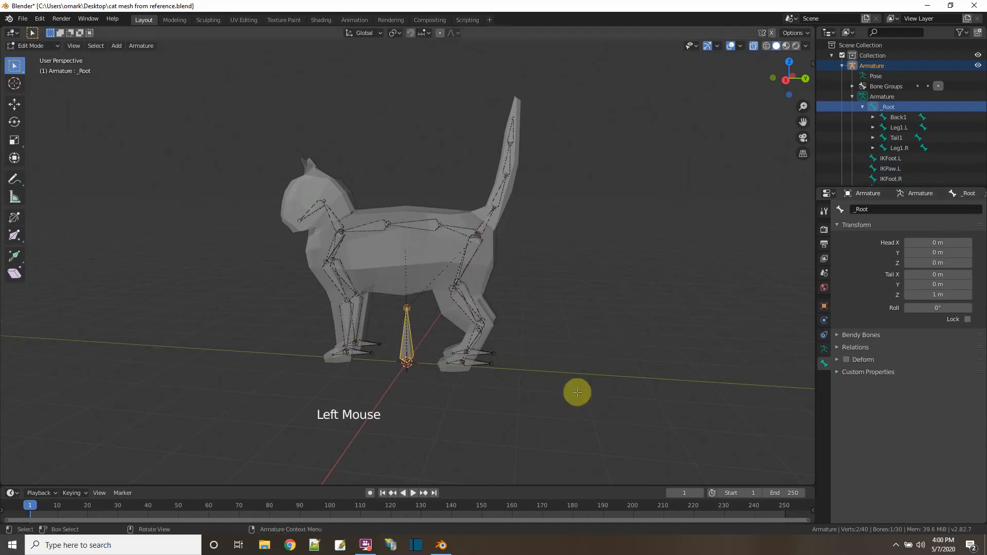
# Select the cat mesh, check its IKFoot.L weights in Weight Paint mode without X-ray, and return to Object Mode
pyautogui.click(615, 344)
pyautogui.moveTo(615, 344); pyautogui.dragTo(591, 350, button='middle')
pyautogui.click(307, 186)
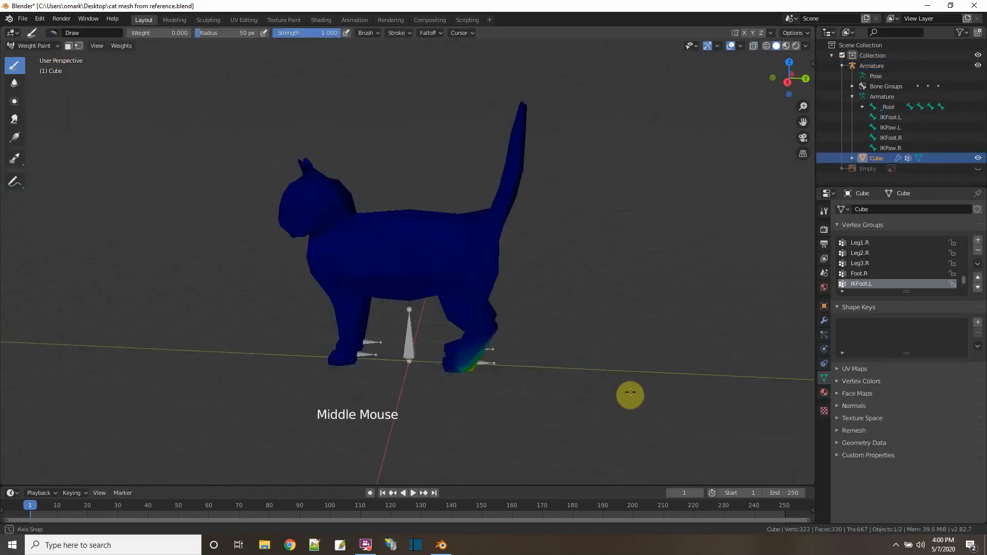
pyautogui.moveTo(630, 396); pyautogui.dragTo(634, 390, button='middle')
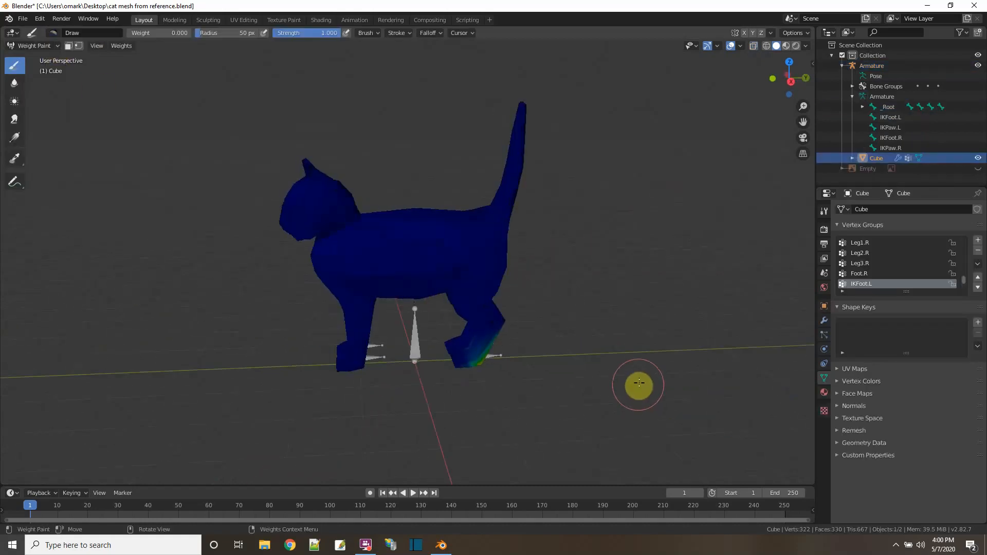
pyautogui.click(54, 46)
pyautogui.click(36, 57)
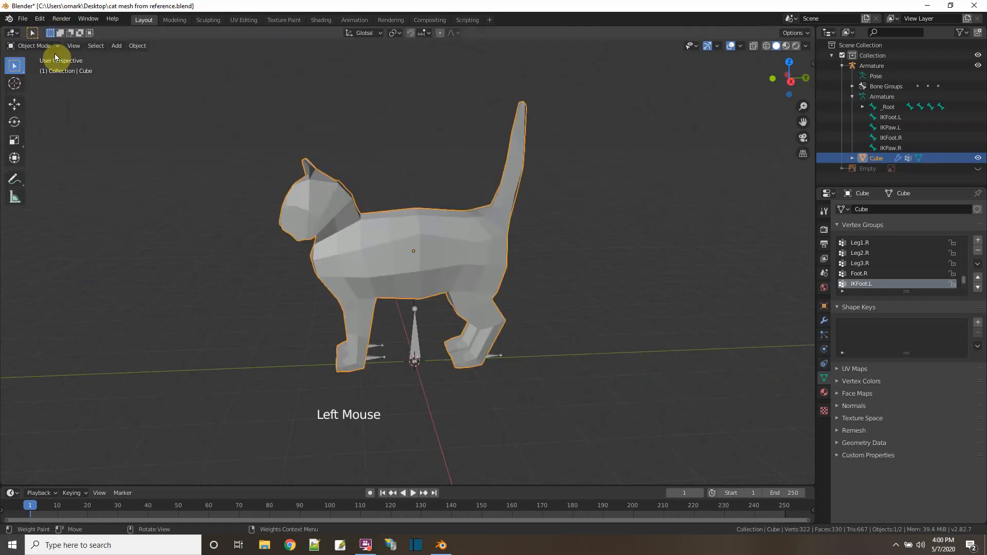
# Parent the cat mesh to the armature again using Armature Deform with automatic weights
pyautogui.click(363, 288)
pyautogui.press('shift')
pyautogui.keyDown('shift'); pyautogui.click(415, 350); pyautogui.keyUp('shift')
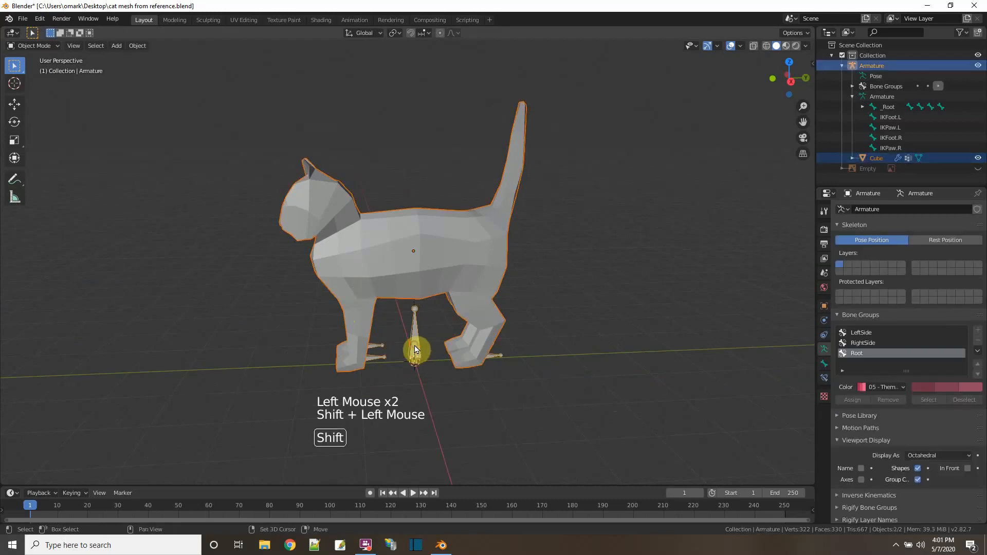
pyautogui.rightClick(415, 275)
pyautogui.moveTo(415, 274)
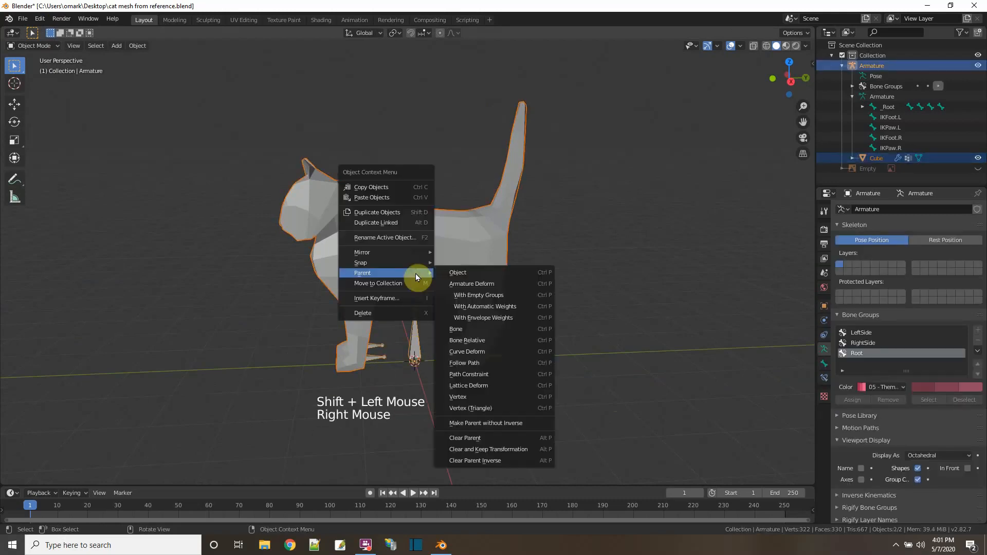
pyautogui.click(473, 312)
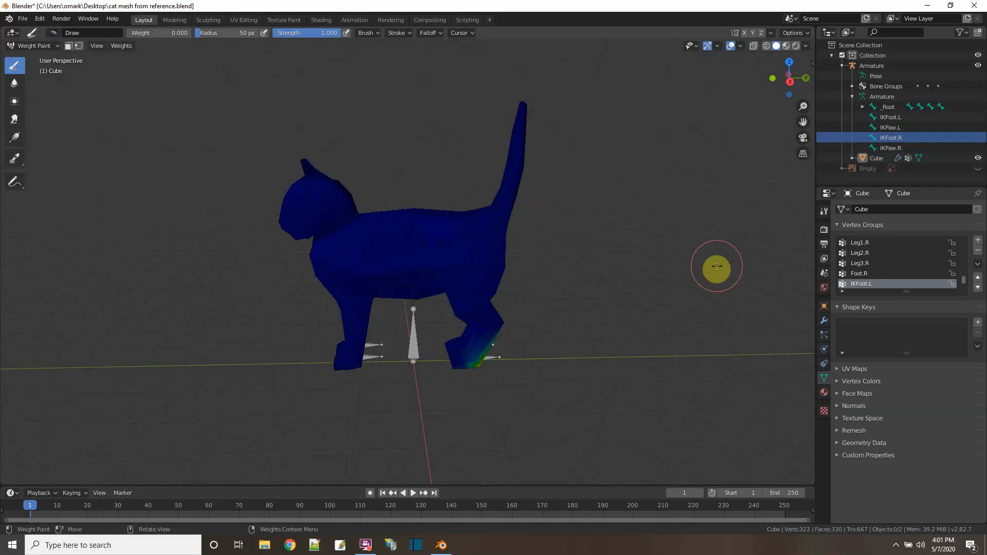
# Inspect the cat mesh's IKFoot.L weights around the hind legs in Weight Paint mode, and return to Object Mode
pyautogui.moveTo(717, 266)
pyautogui.mouseDown(button='middle')
pyautogui.moveTo(613, 366)
pyautogui.moveTo(743, 330)
pyautogui.moveTo(729, 319)
pyautogui.mouseUp(button='middle')
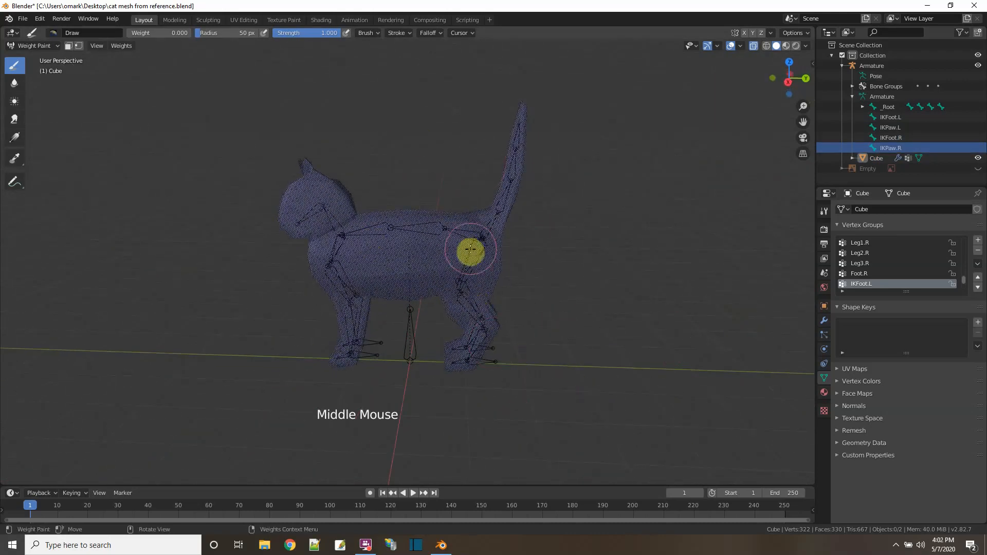
pyautogui.moveTo(641, 362); pyautogui.dragTo(492, 365, button='middle')
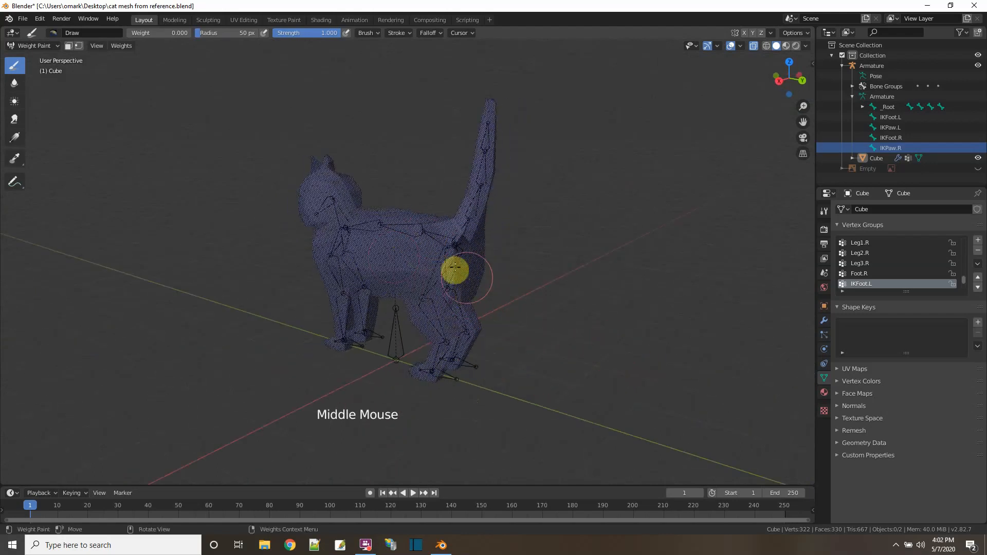
pyautogui.moveTo(570, 372); pyautogui.dragTo(545, 360, button='middle')
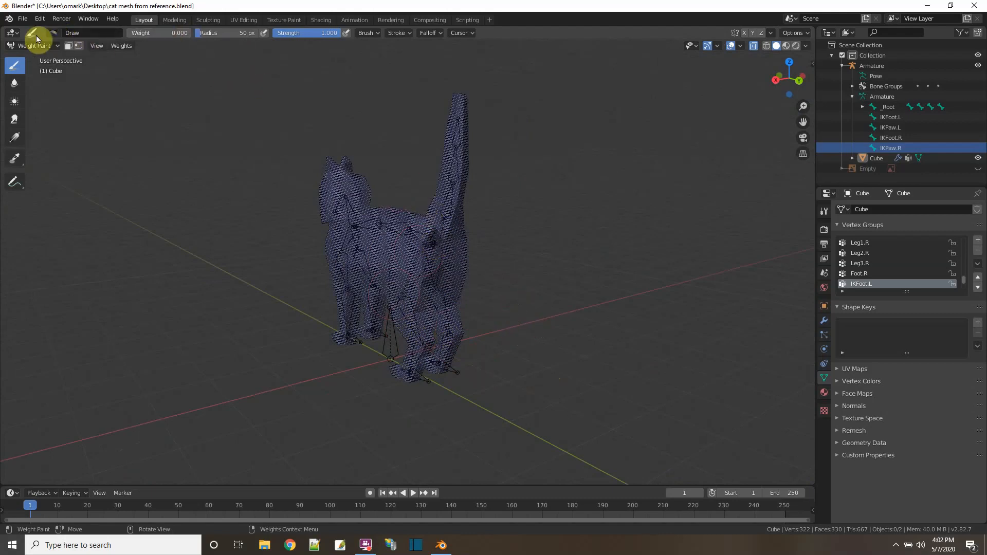
pyautogui.click(38, 46)
pyautogui.click(37, 58)
# Select the armature inside the cat mesh and switch it to Pose Mode
pyautogui.moveTo(428, 313); pyautogui.dragTo(623, 427, button='middle')
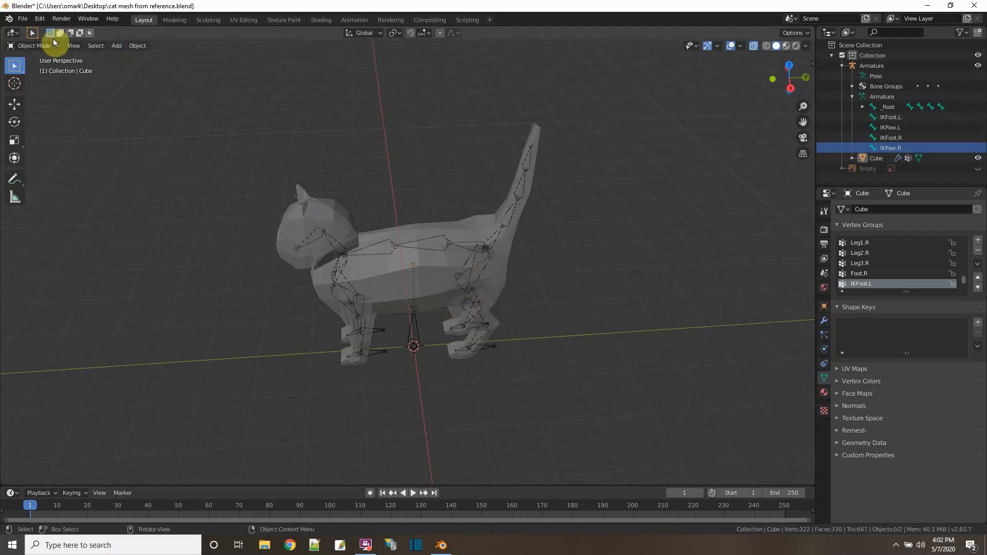
pyautogui.click(414, 329)
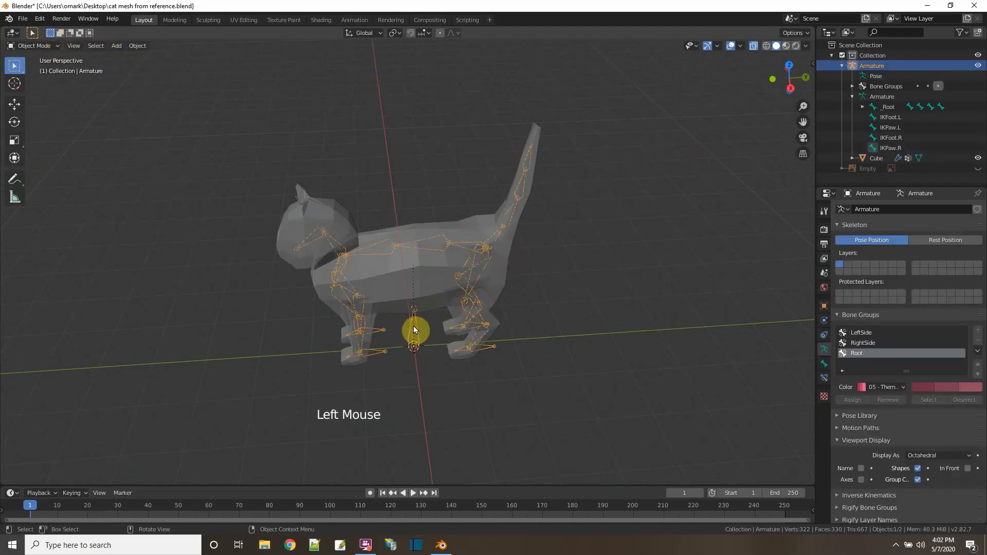
pyautogui.click(43, 46)
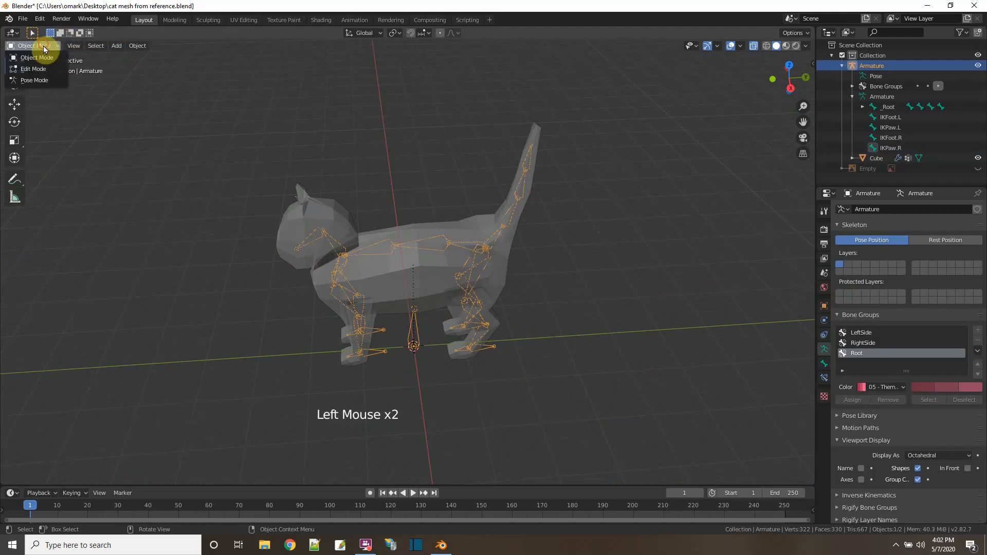
pyautogui.click(53, 83)
pyautogui.moveTo(102, 128); pyautogui.dragTo(467, 368, button='middle')
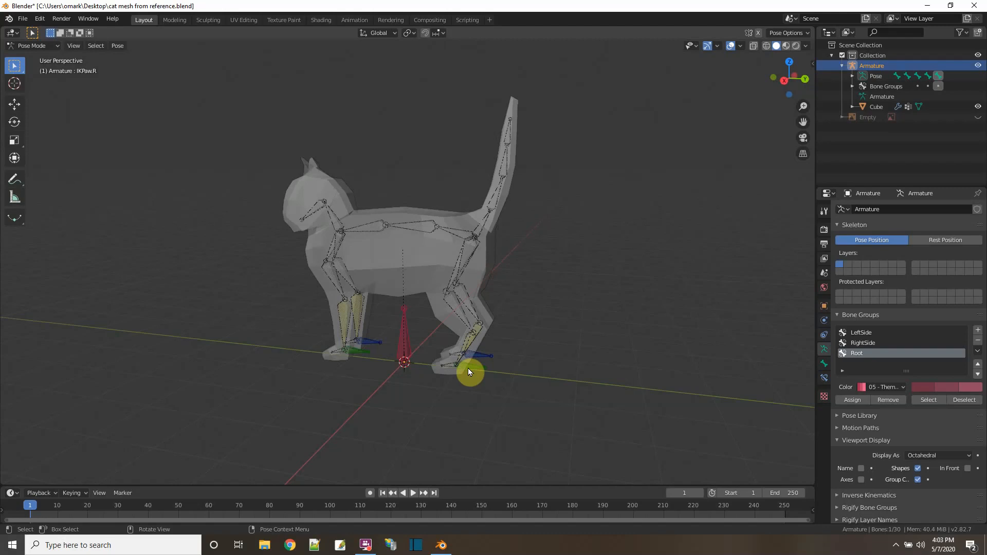
# Delete the hidden Empty that holds the reference image from the scene
pyautogui.click(866, 117)
pyautogui.rightClick(866, 118)
pyautogui.click(843, 151)
# Create a new collection under the Scene Collection and name it BoneShapes
pyautogui.click(859, 45)
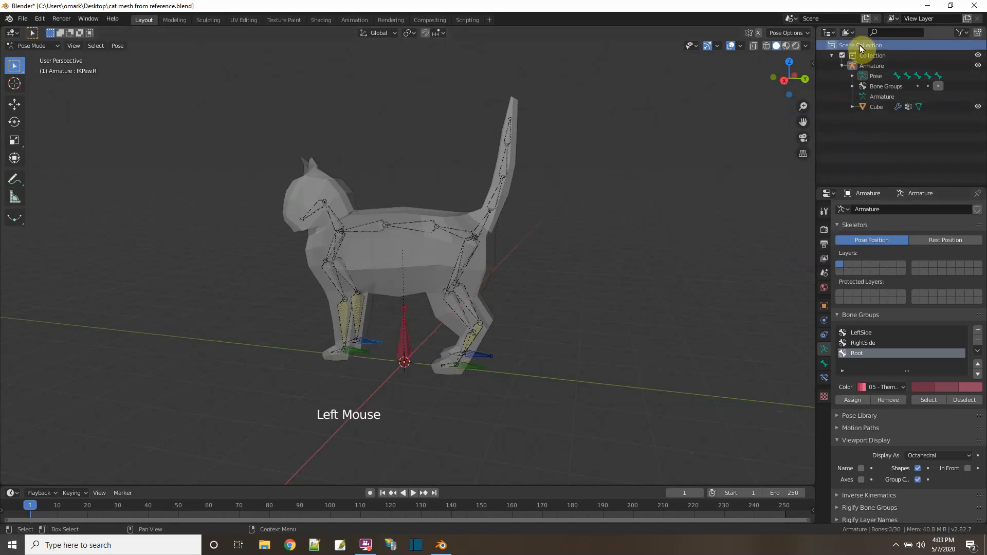
pyautogui.rightClick(859, 45)
pyautogui.click(860, 45)
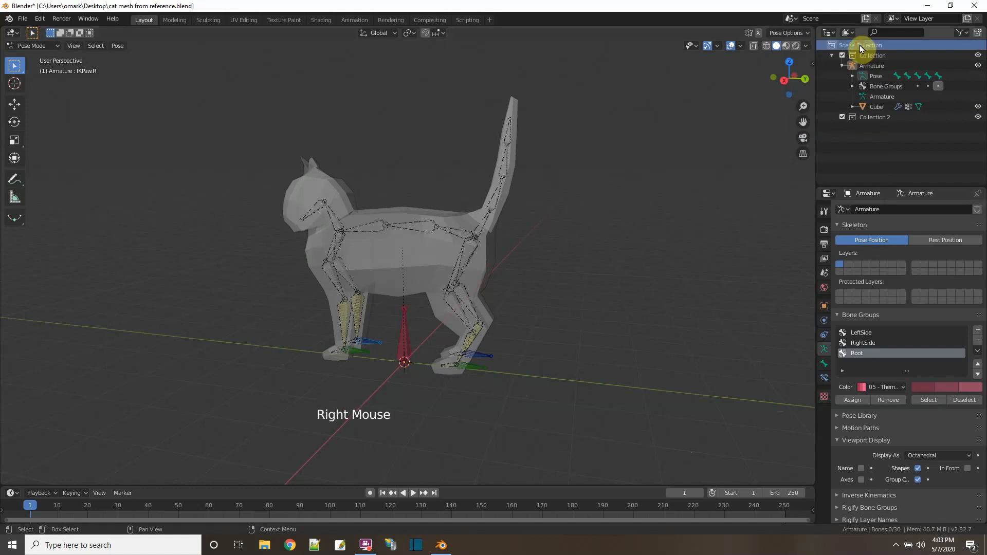
pyautogui.click(869, 118)
pyautogui.doubleClick(869, 120)
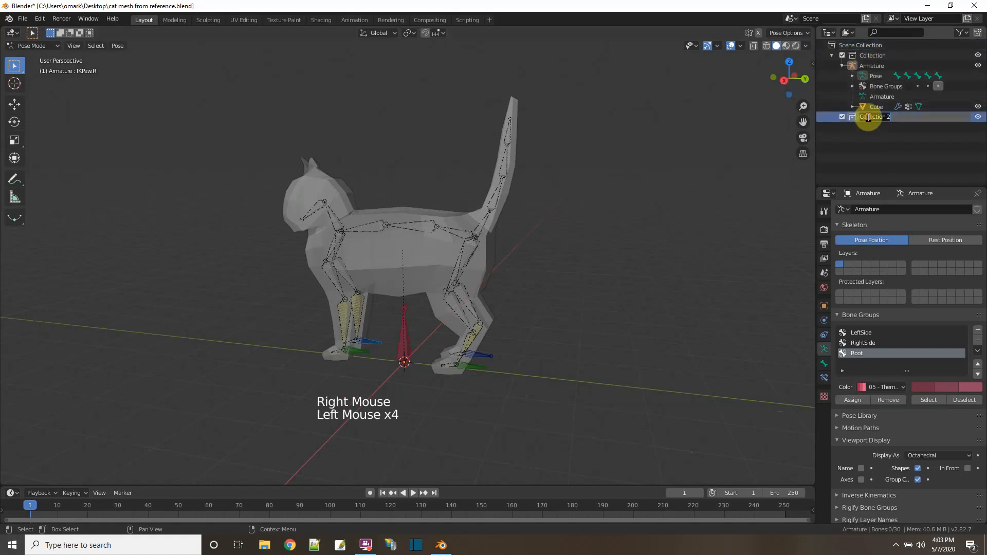
pyautogui.write('BoneShapes')
pyautogui.press('Return')
# Try the Stick, B-Bone, Envelope, and Wire display types on the armature's bones, and restore Octahedral
pyautogui.scroll(-2, 904, 308)
pyautogui.keyDown('shift'); pyautogui.moveTo(483, 278); pyautogui.dragTo(523, 320, button='middle'); pyautogui.keyUp('shift')
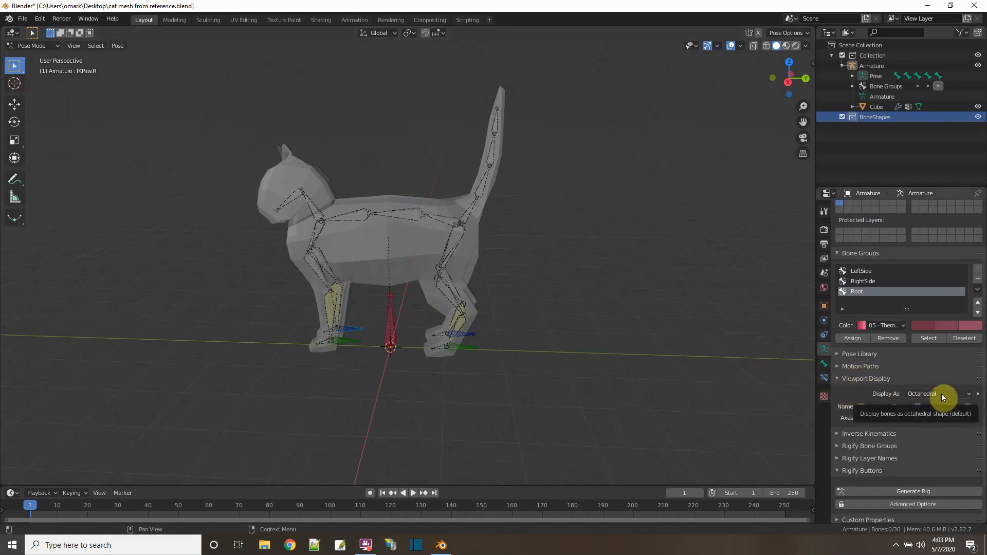
pyautogui.click(958, 394)
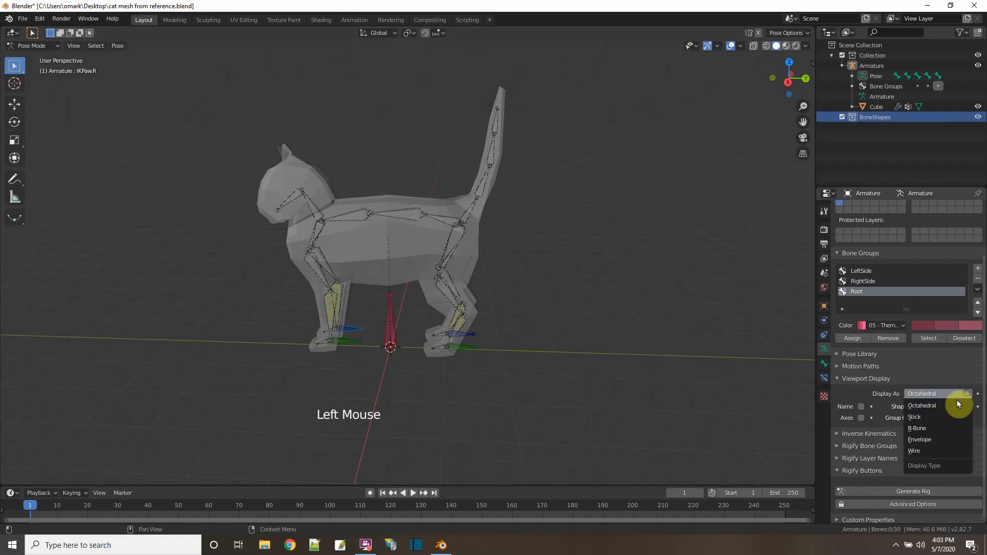
pyautogui.click(942, 418)
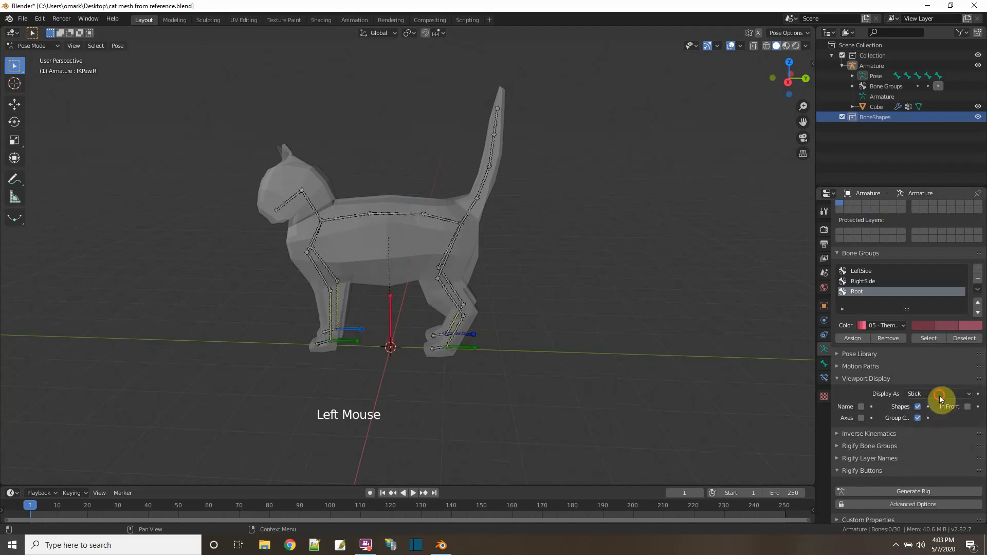
pyautogui.click(939, 396)
pyautogui.click(926, 428)
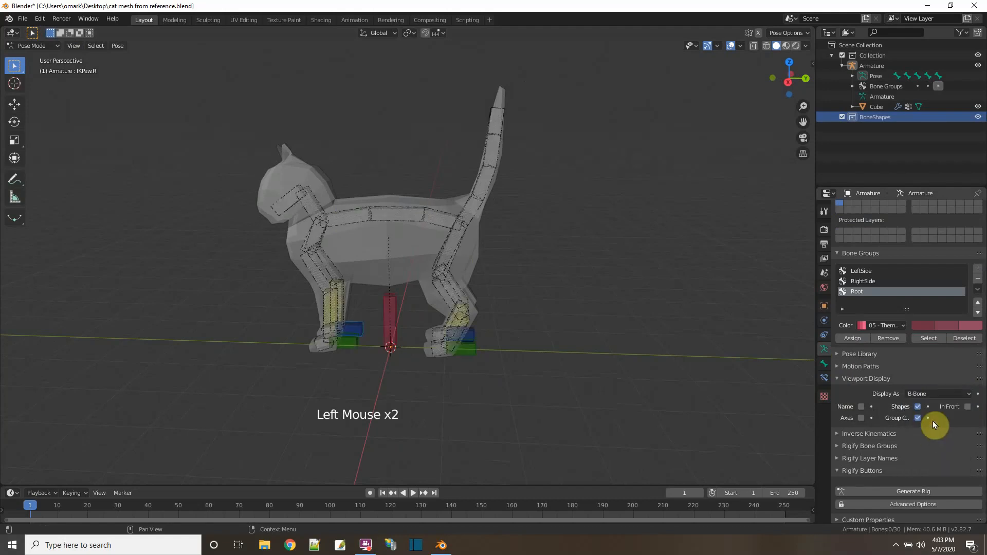
pyautogui.click(943, 393)
pyautogui.click(927, 443)
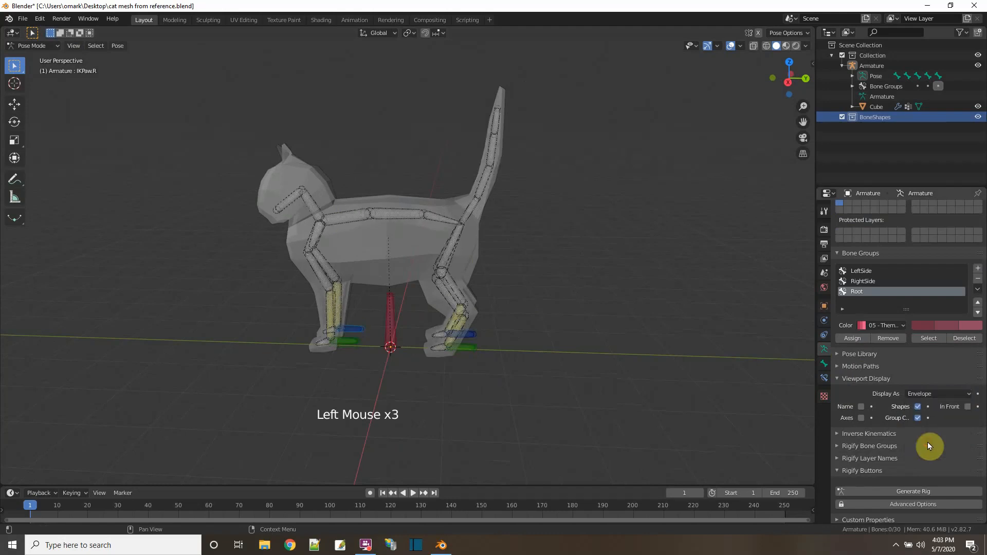
pyautogui.click(924, 393)
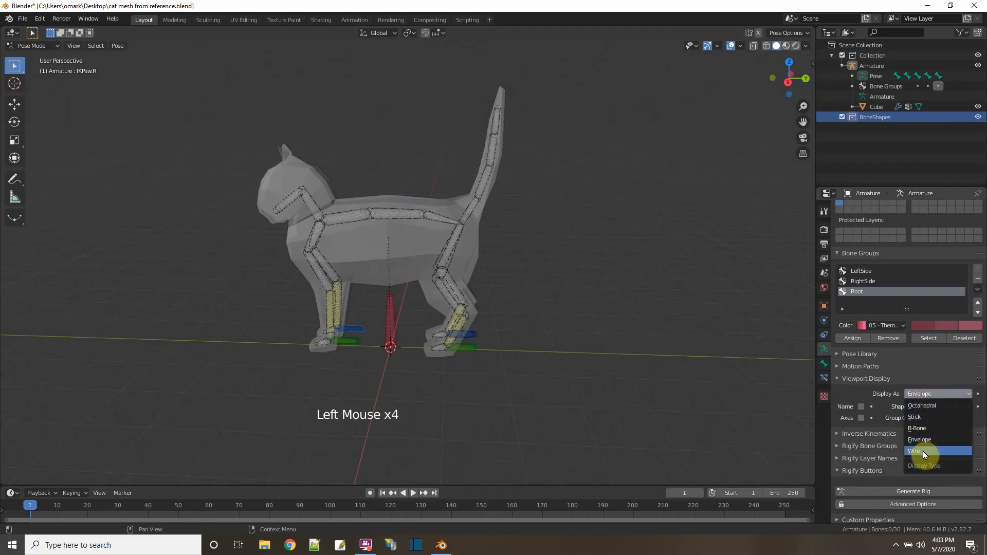
pyautogui.click(923, 451)
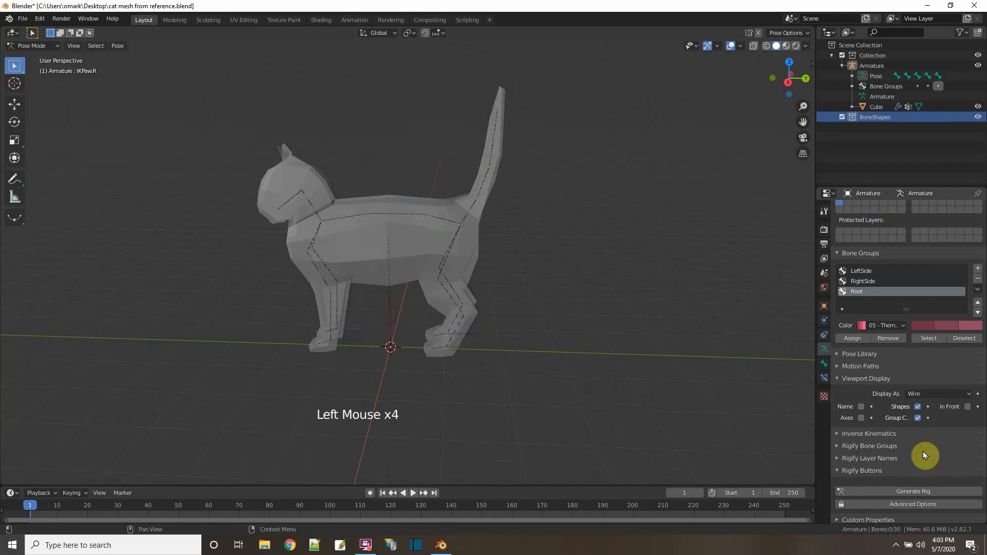
pyautogui.click(915, 395)
pyautogui.click(921, 407)
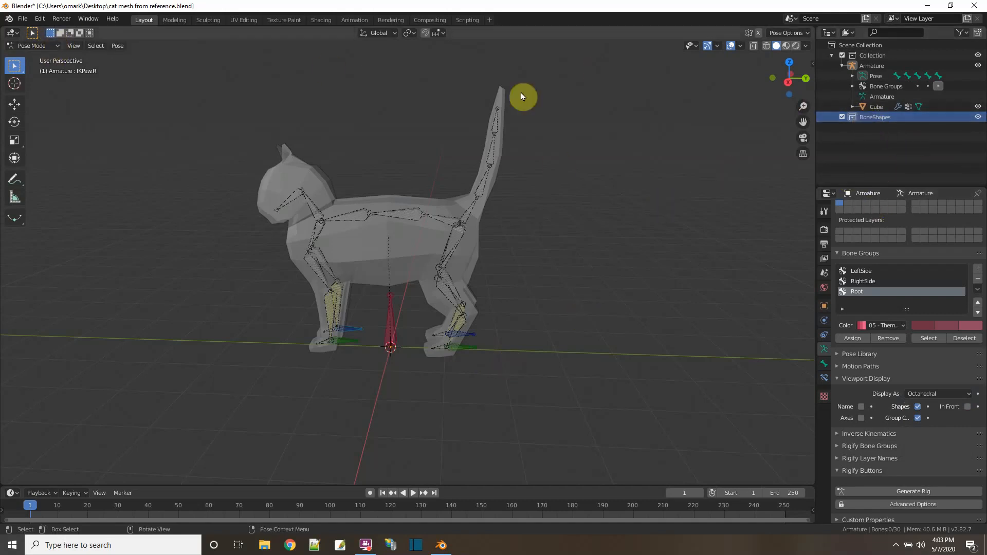
# Return to Object Mode, make BoneShapes the active collection, and hide the collection containing the cat and armature
pyautogui.click(51, 46)
pyautogui.click(36, 58)
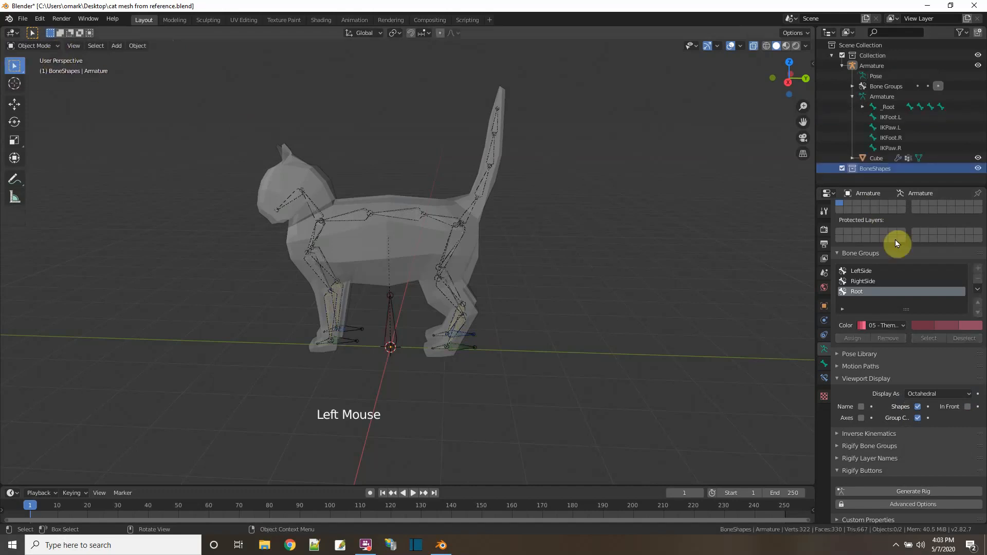
pyautogui.scroll(-2, 921, 115)
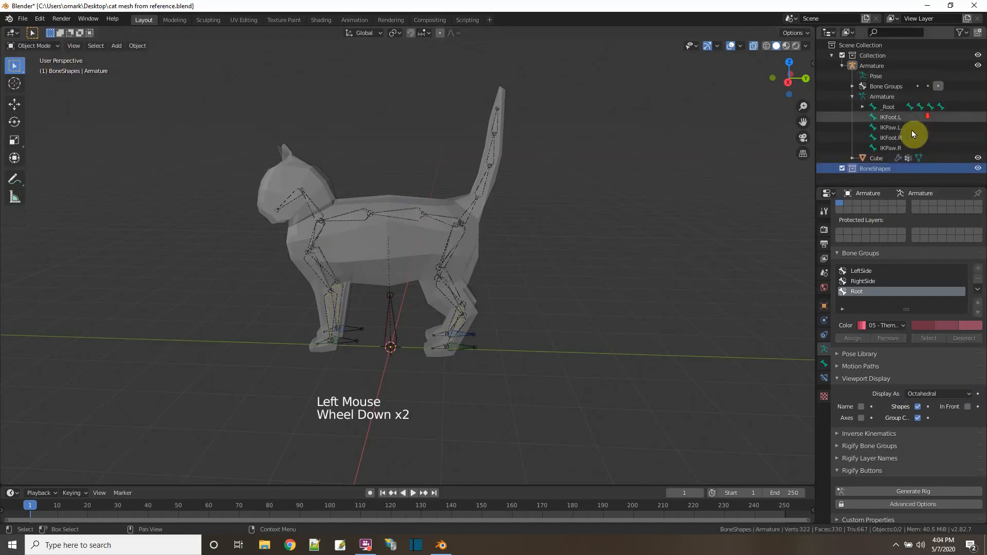
pyautogui.click(887, 169)
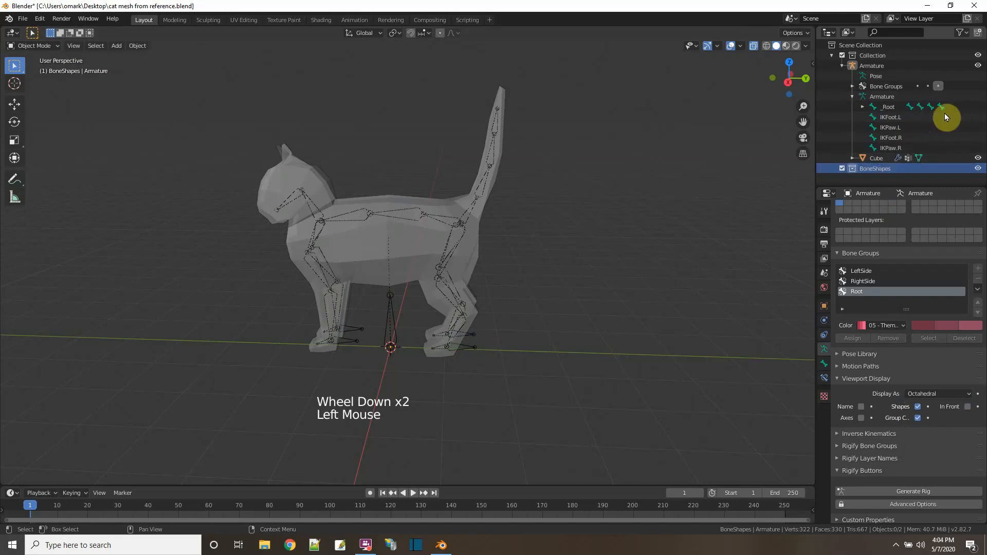
pyautogui.click(978, 57)
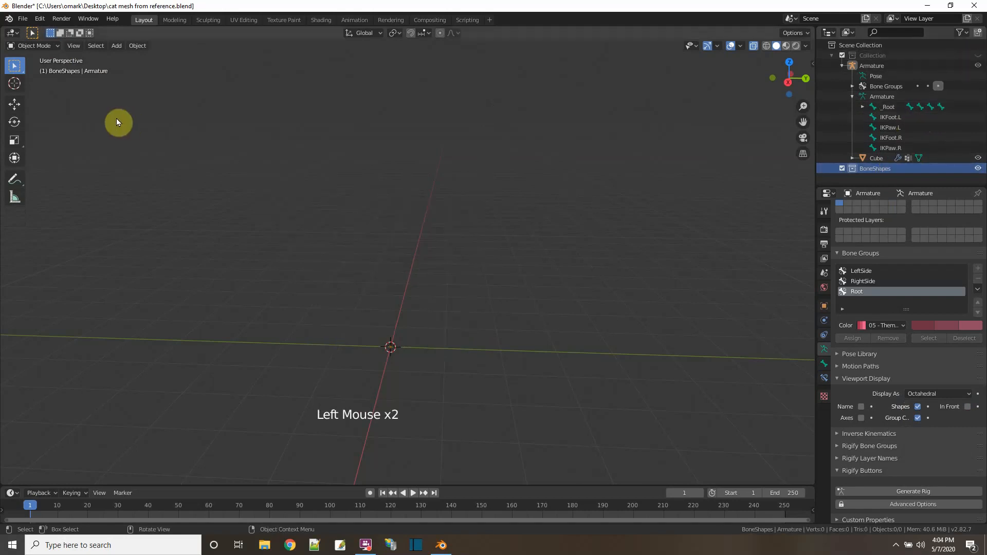
# Add a cone mesh at the origin in the BoneShapes collection, with a narrower base than the default
pyautogui.click(116, 46)
pyautogui.moveTo(126, 57)
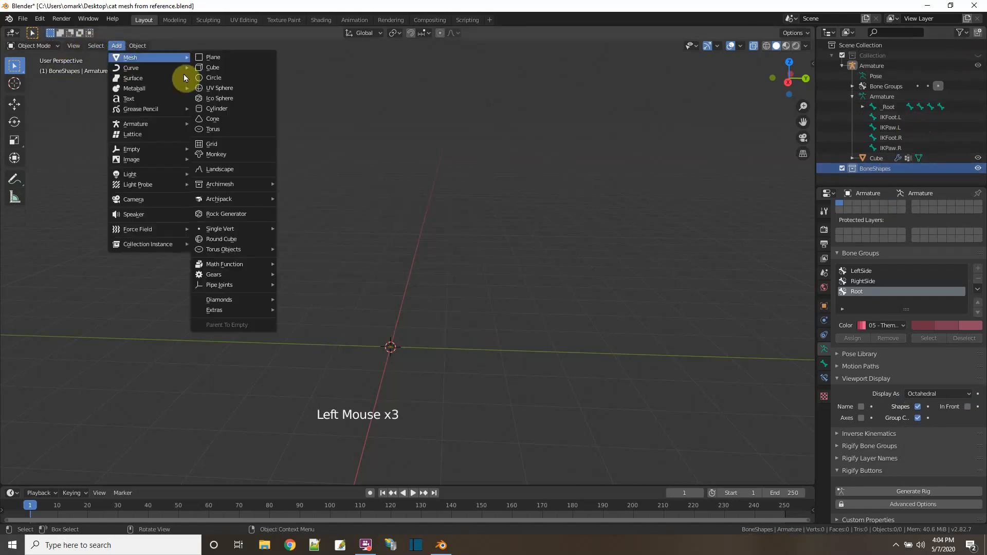
pyautogui.click(226, 120)
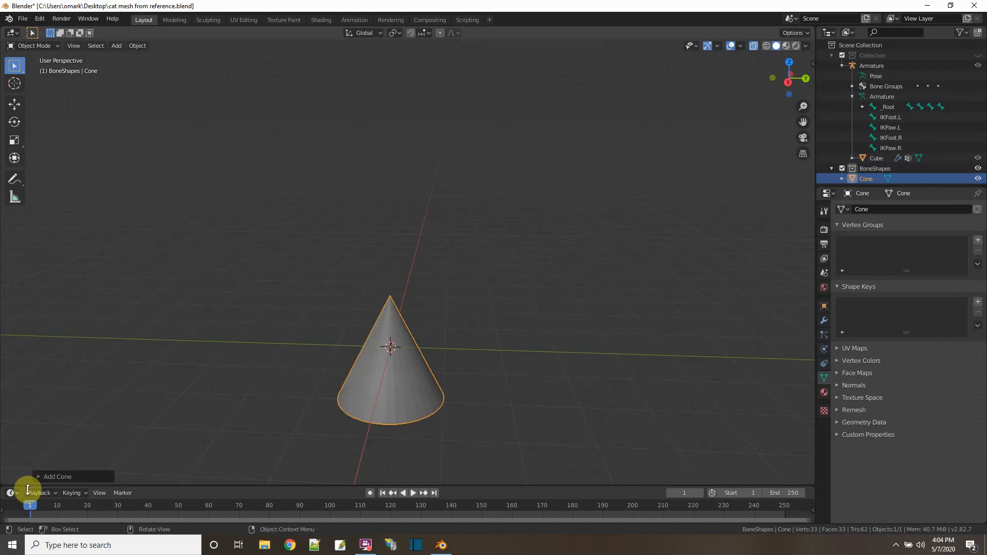
pyautogui.click(38, 477)
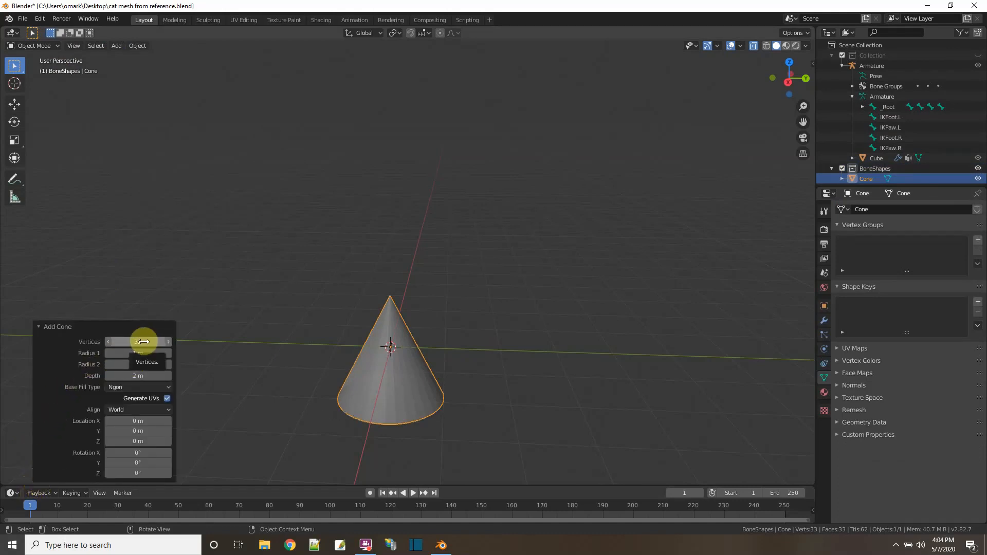
pyautogui.click(287, 380)
pyautogui.moveTo(398, 376)
pyautogui.mouseDown(button='middle')
pyautogui.moveTo(410, 393)
pyautogui.moveTo(467, 392)
pyautogui.moveTo(417, 380)
pyautogui.mouseUp(button='middle')
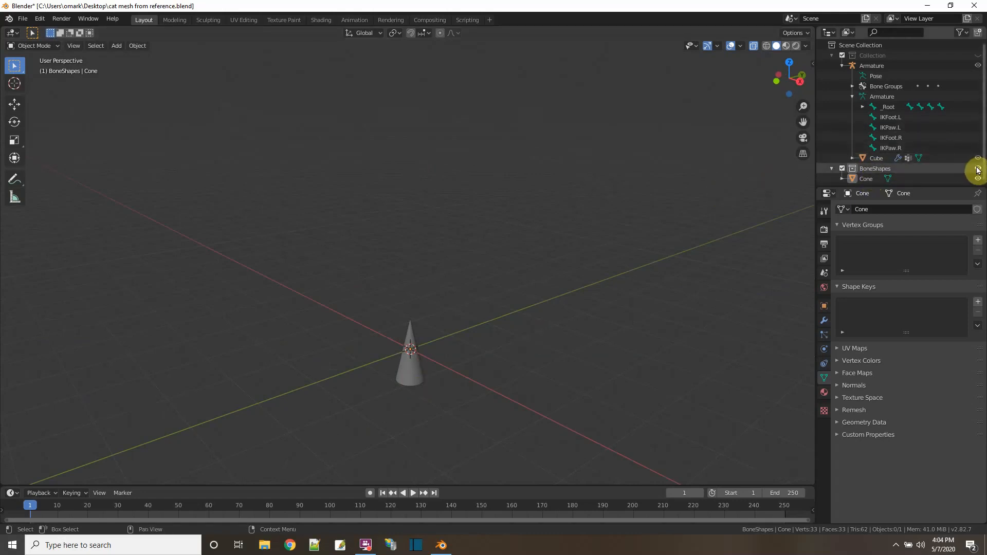
# Rename the cone object CustomBoneShape
pyautogui.click(866, 181)
pyautogui.doubleClick(866, 181)
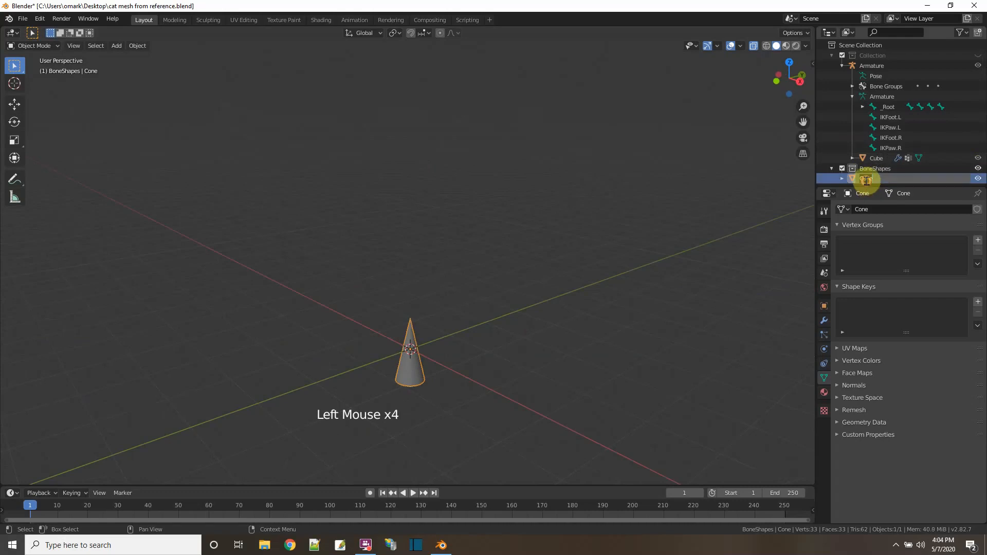
pyautogui.write('CustomBoneShape')
pyautogui.press('Return')
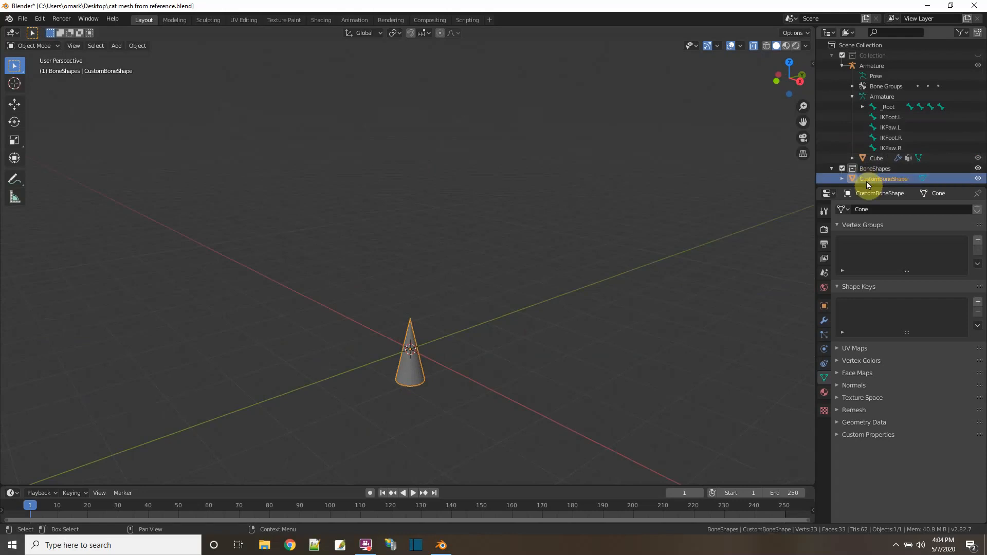
# Hide the BoneShapes collection and show the collection containing the cat and armature
pyautogui.click(978, 168)
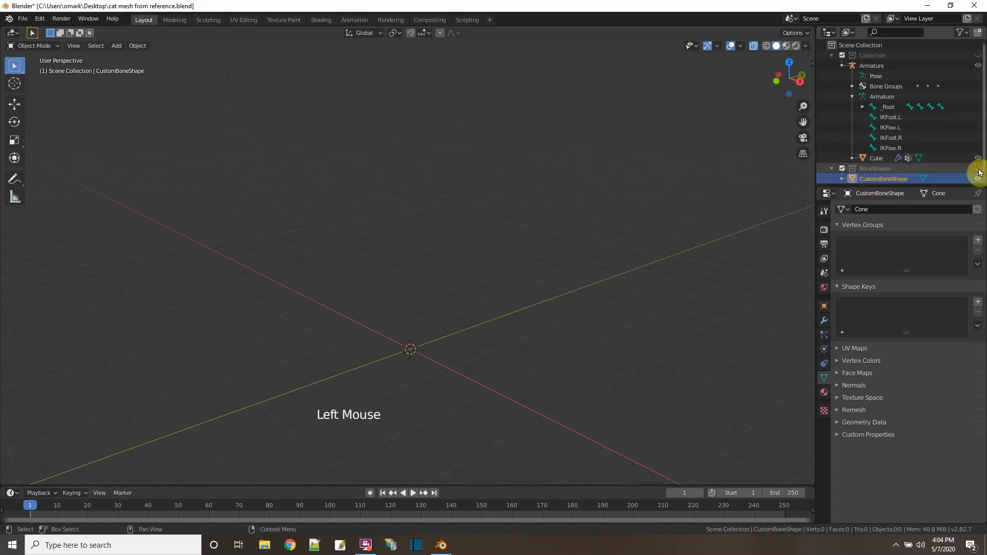
pyautogui.click(978, 55)
pyautogui.moveTo(516, 351); pyautogui.dragTo(470, 341, button='middle')
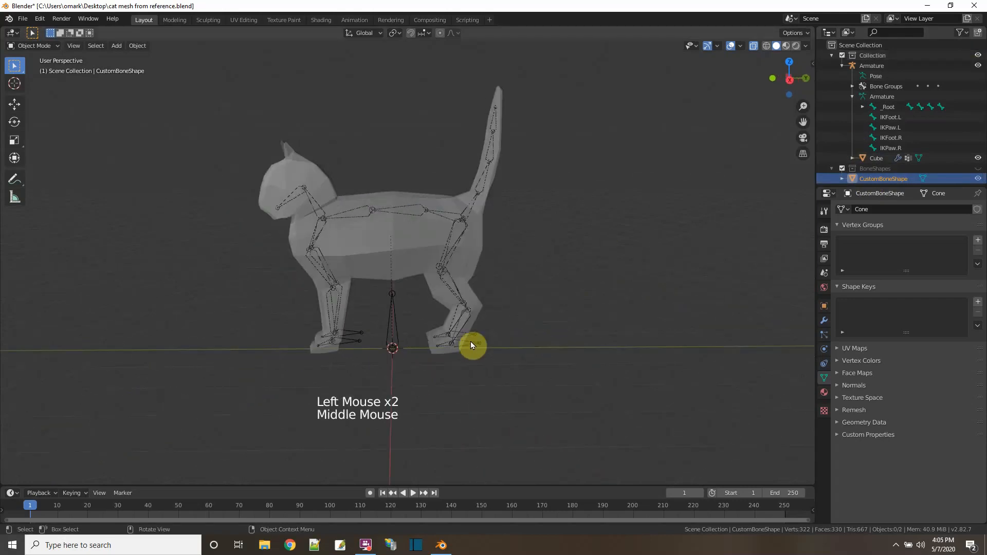
# Select the cat's armature, make the left rear IKFoot.L bone active, and switch to Pose Mode
pyautogui.click(392, 314)
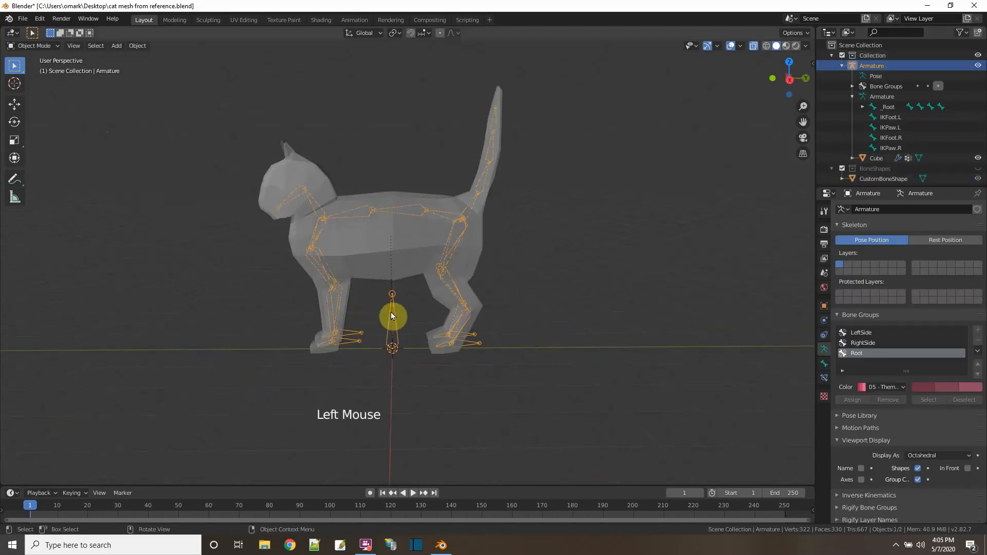
pyautogui.click(31, 44)
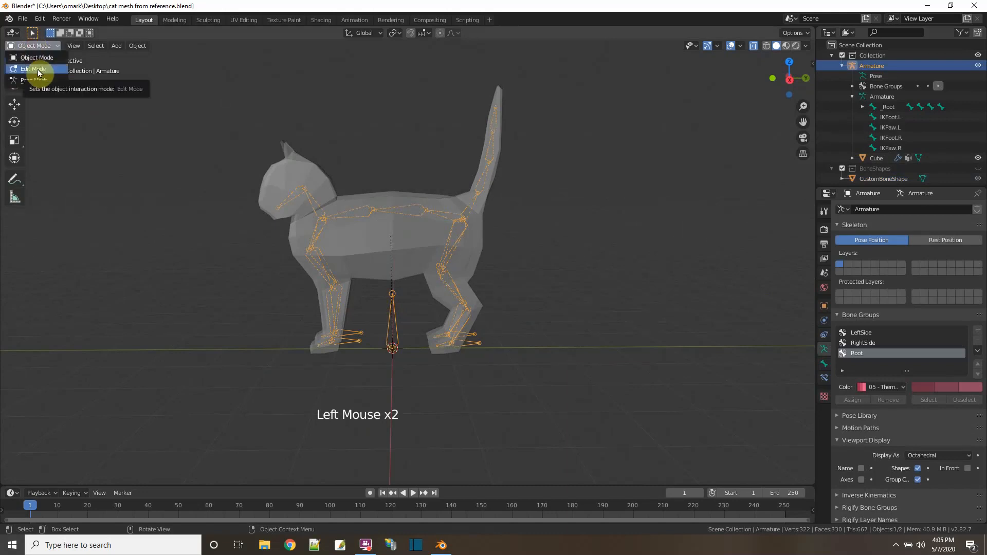
pyautogui.click(38, 70)
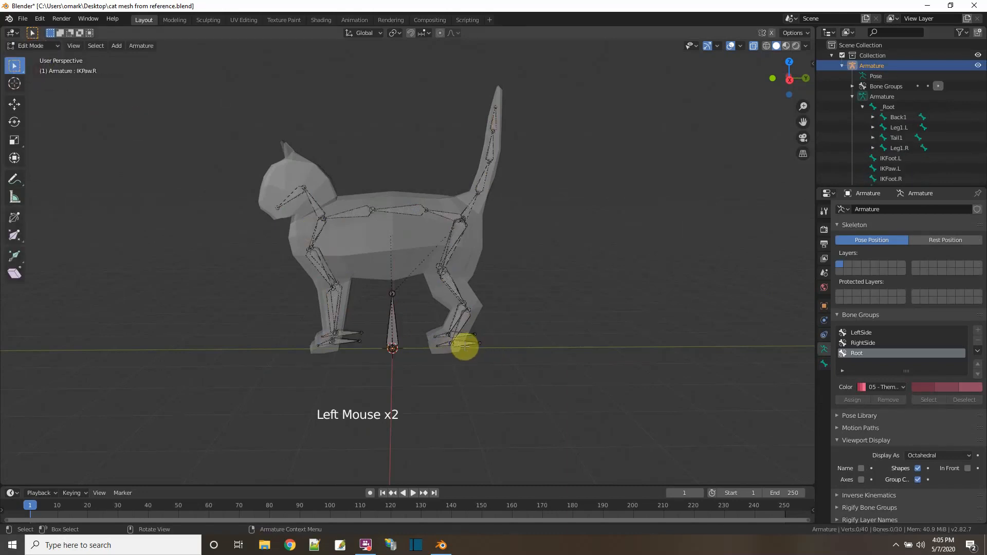
pyautogui.click(465, 344)
pyautogui.click(45, 48)
pyautogui.click(885, 401)
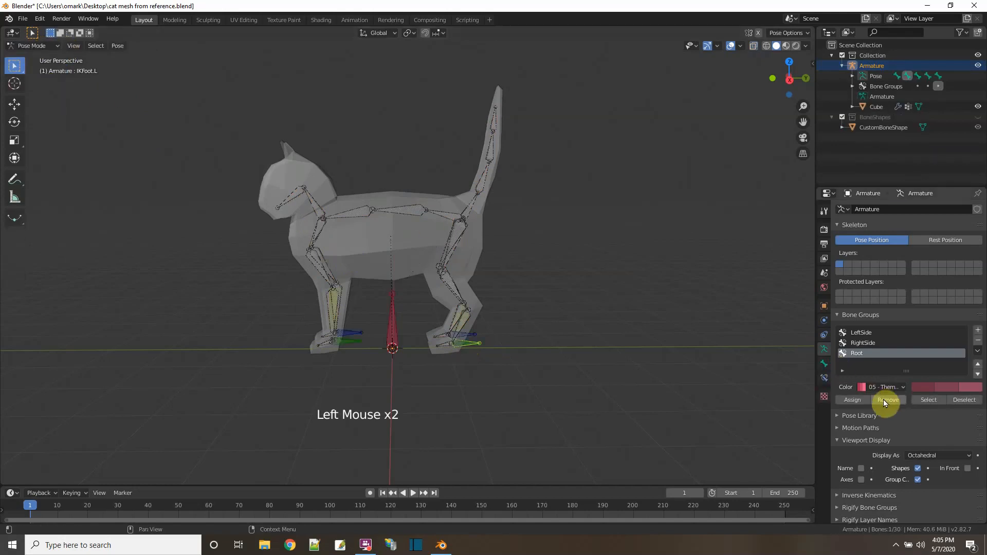
# Set CustomBoneShape as the custom display object of the IKFoot.L bone
pyautogui.click(824, 365)
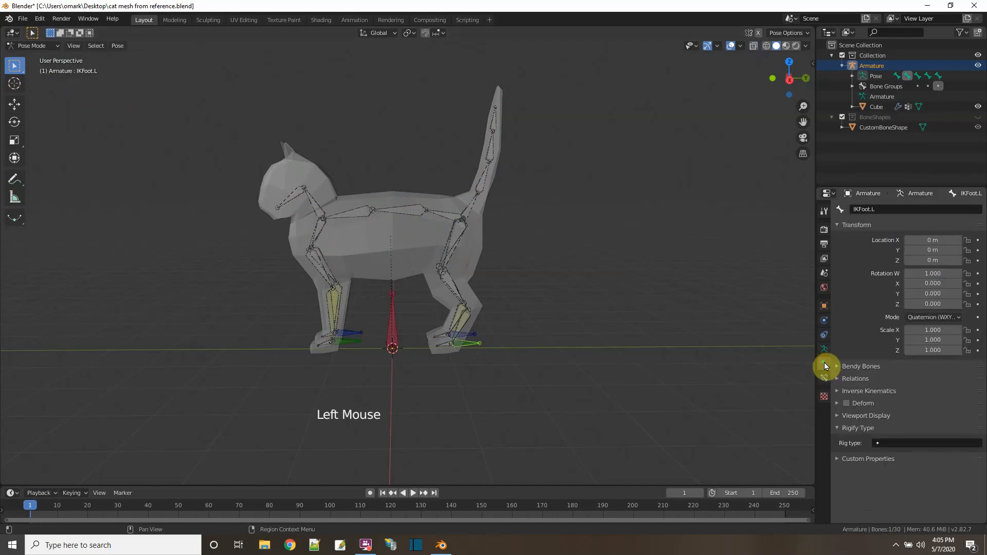
pyautogui.click(839, 416)
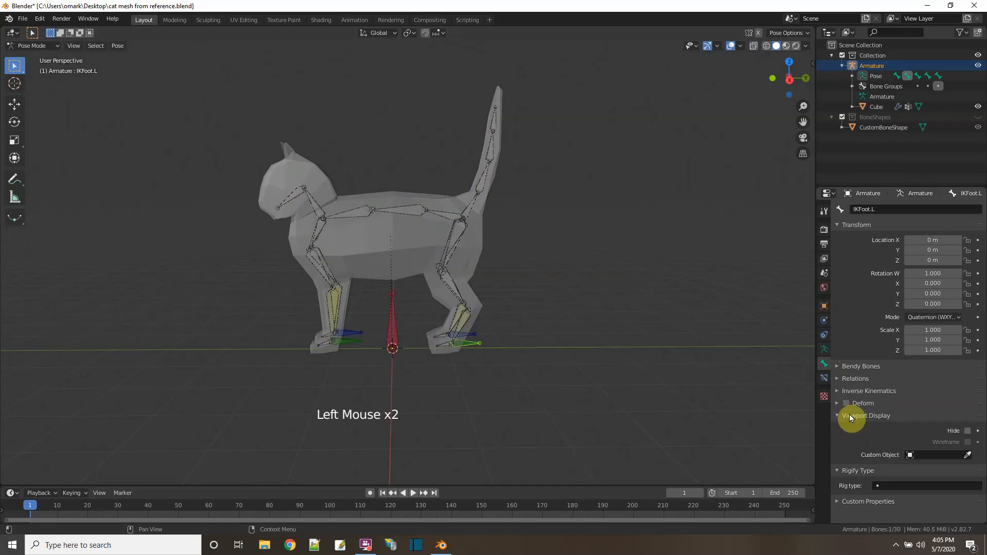
pyautogui.click(912, 456)
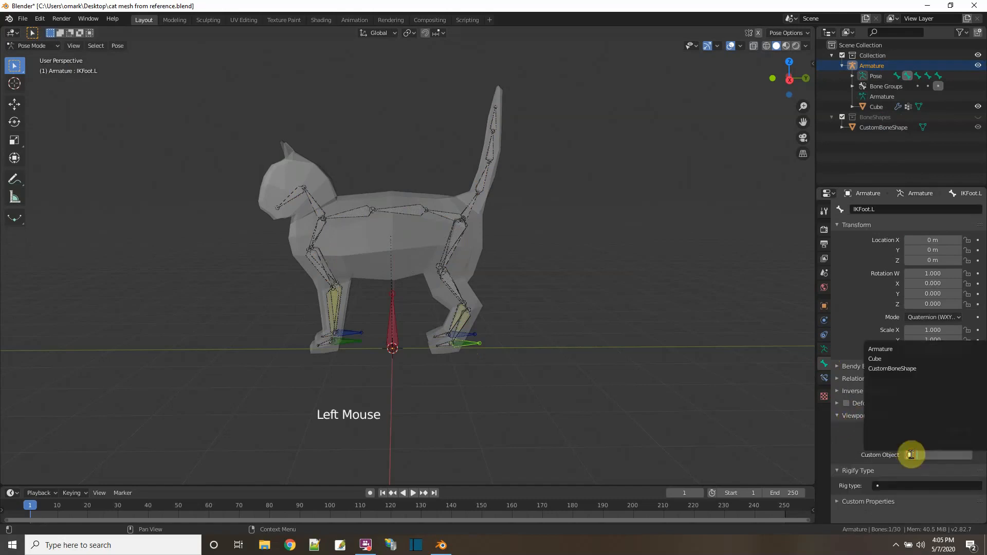
pyautogui.click(903, 371)
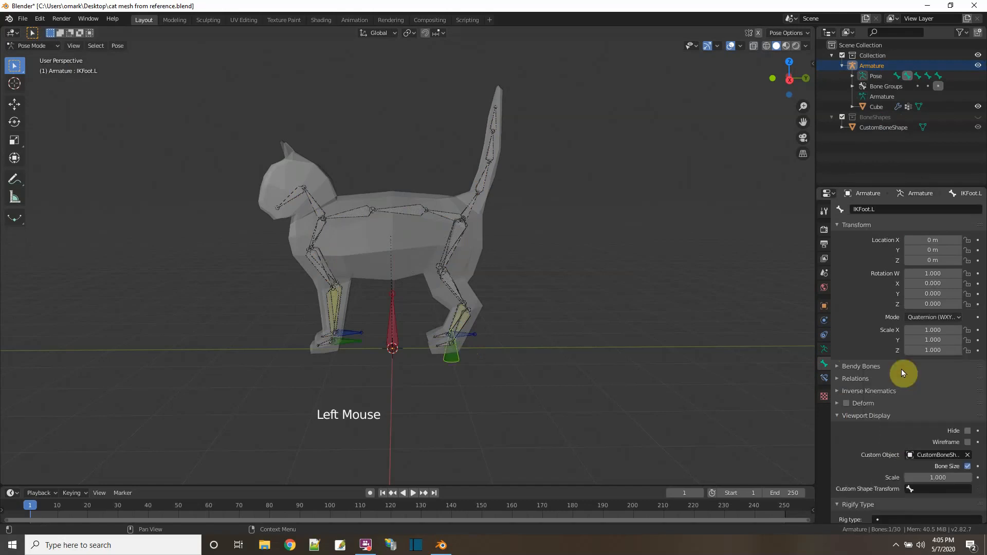
pyautogui.moveTo(484, 375); pyautogui.dragTo(514, 381, button='middle')
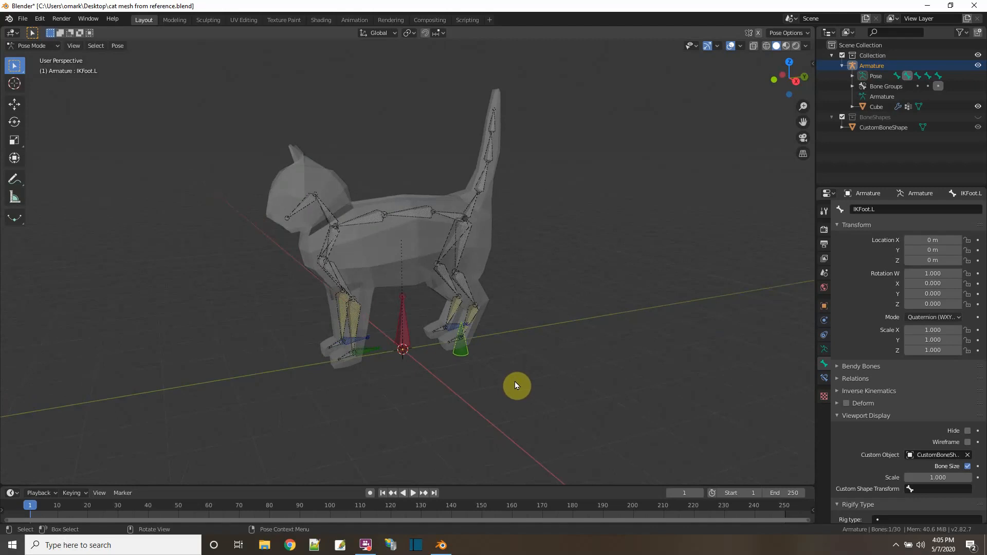
pyautogui.moveTo(501, 344); pyautogui.dragTo(458, 363, button='middle')
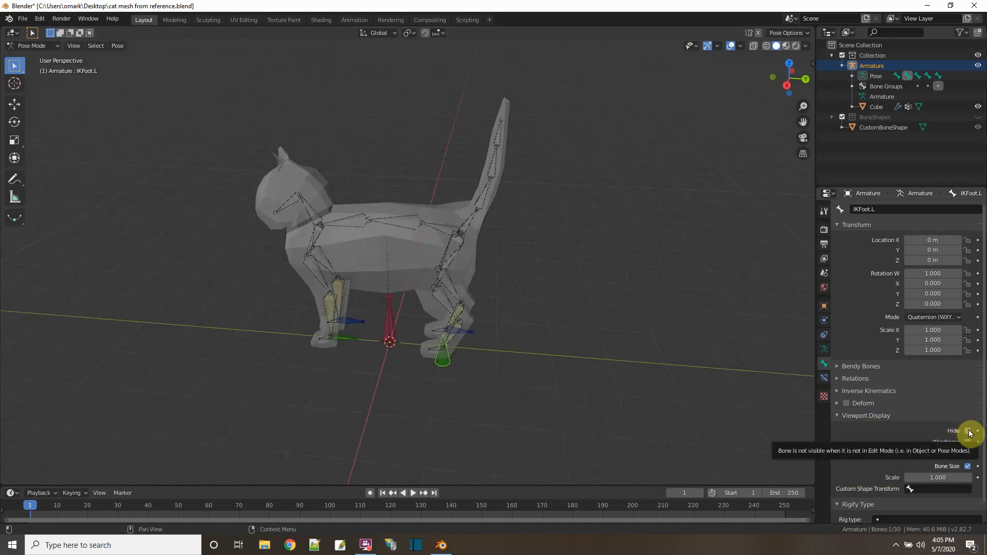
# Clear the IKFoot.L bone's custom object and assign CustomBoneShape to it again
pyautogui.click(969, 431)
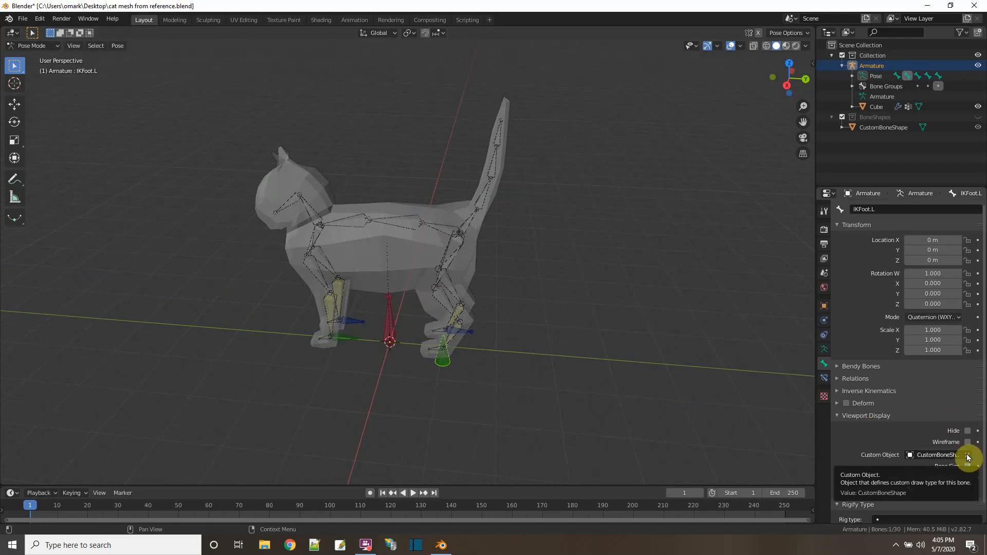
pyautogui.click(966, 454)
pyautogui.click(910, 458)
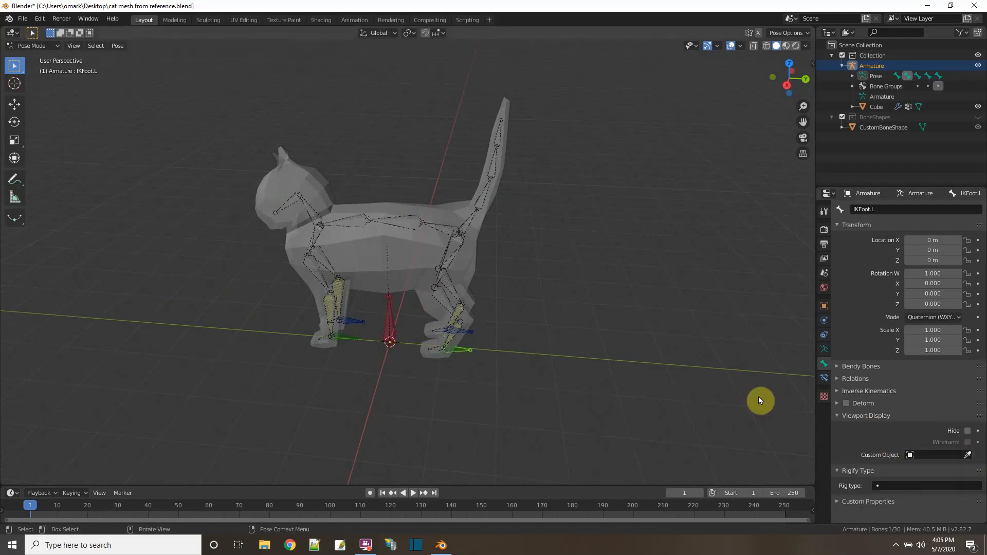
pyautogui.click(911, 455)
pyautogui.click(896, 369)
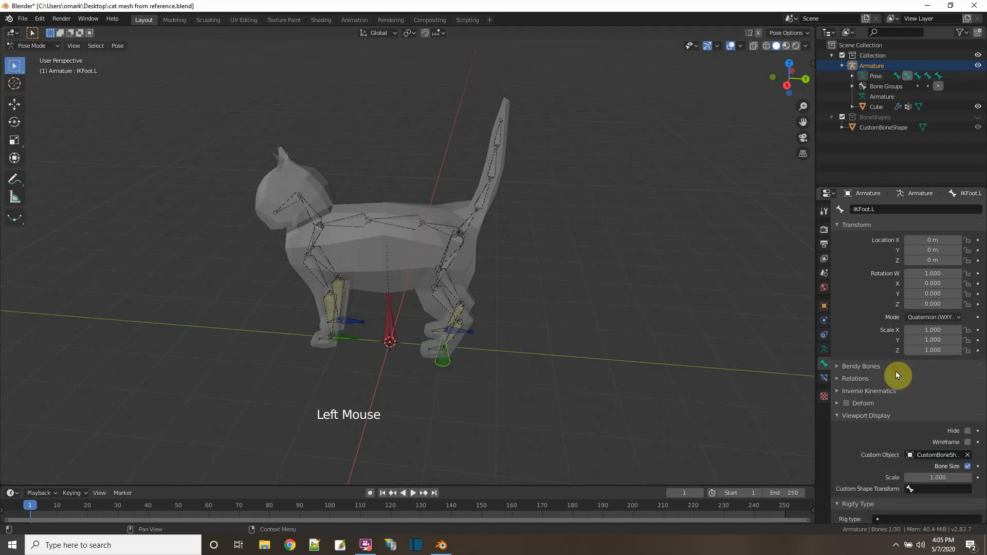
# Toggle the armature's custom Shapes and Group Colors display off and on again
pyautogui.click(824, 350)
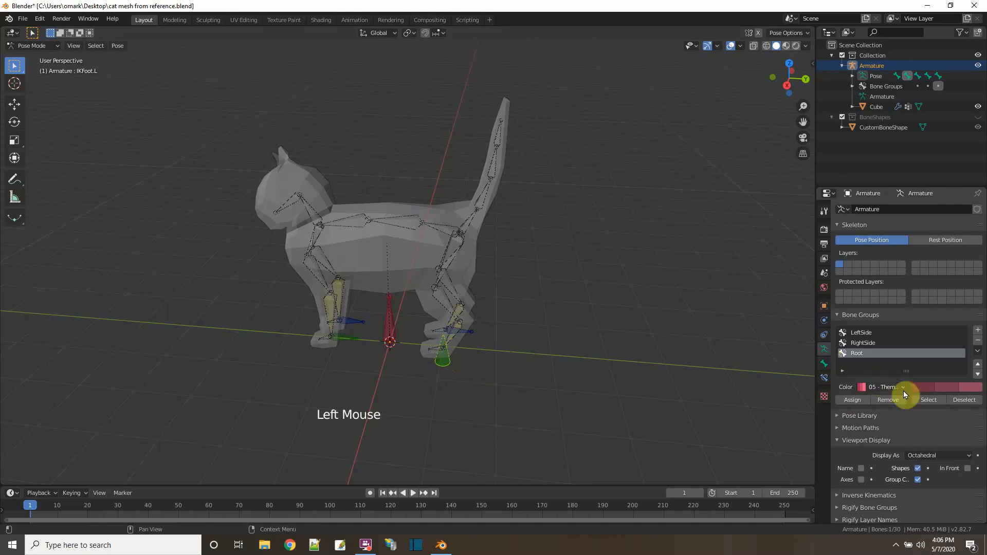
pyautogui.scroll(-4, 903, 396)
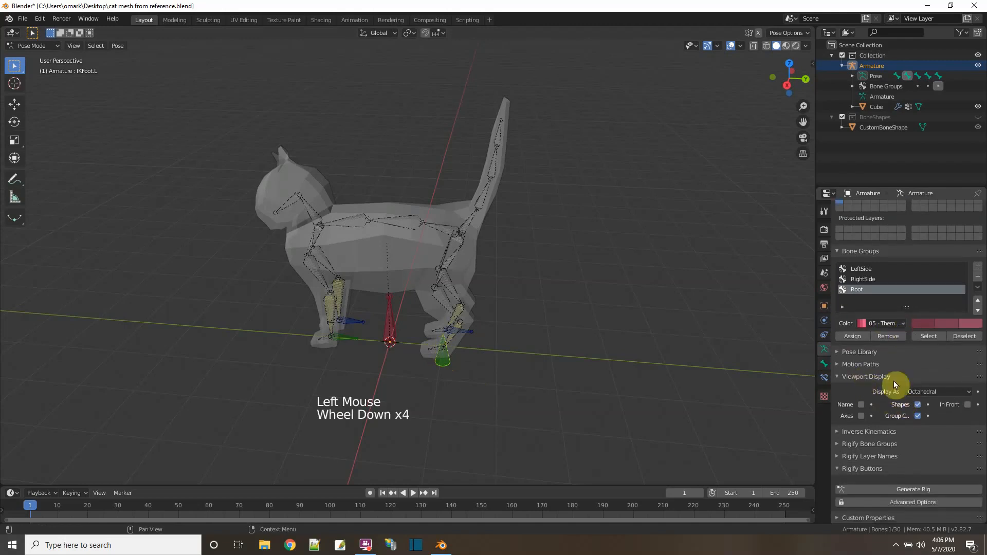
pyautogui.click(918, 405)
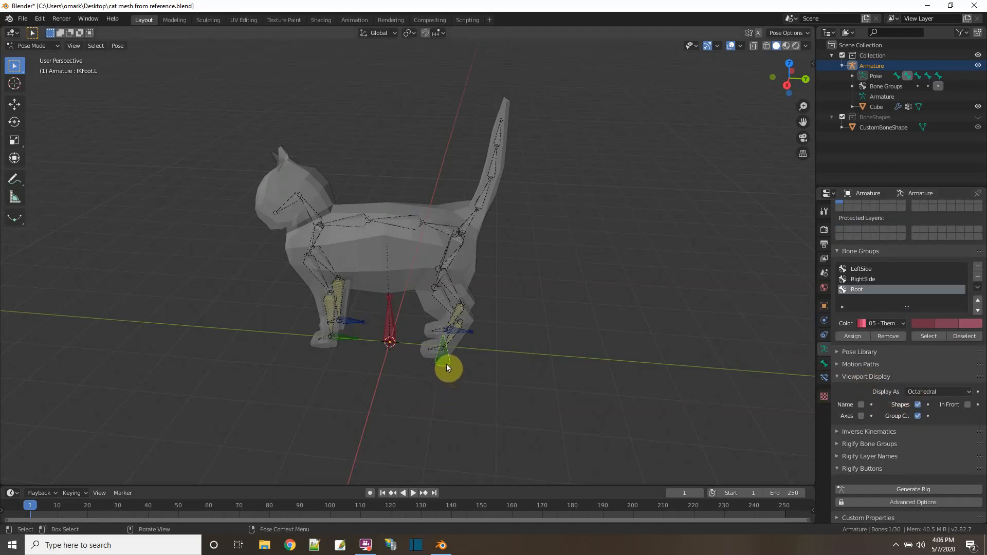
pyautogui.click(918, 405)
pyautogui.click(918, 405)
pyautogui.click(918, 416)
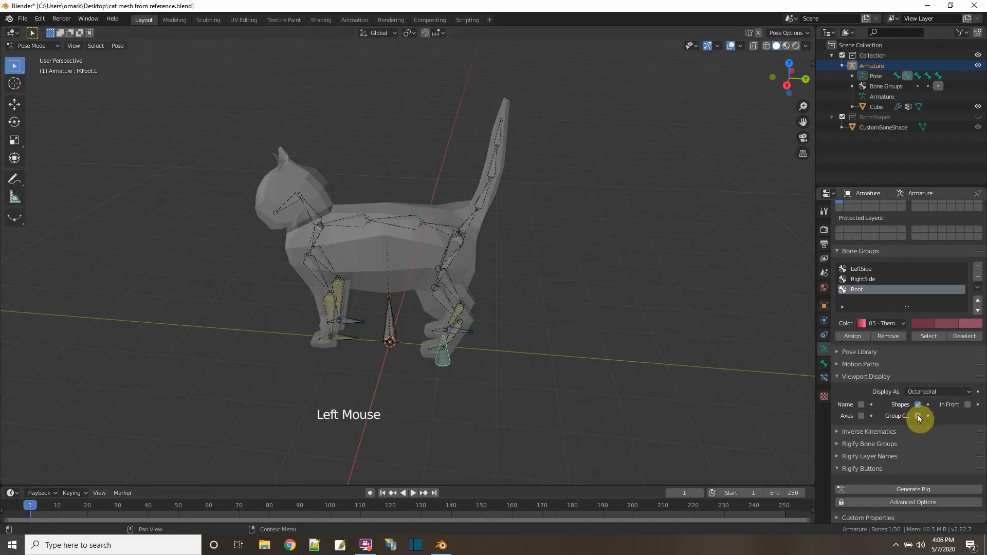
pyautogui.click(917, 415)
# Try moving the back control bone Arm1.R.001 above the cat's shoulders
pyautogui.click(684, 400)
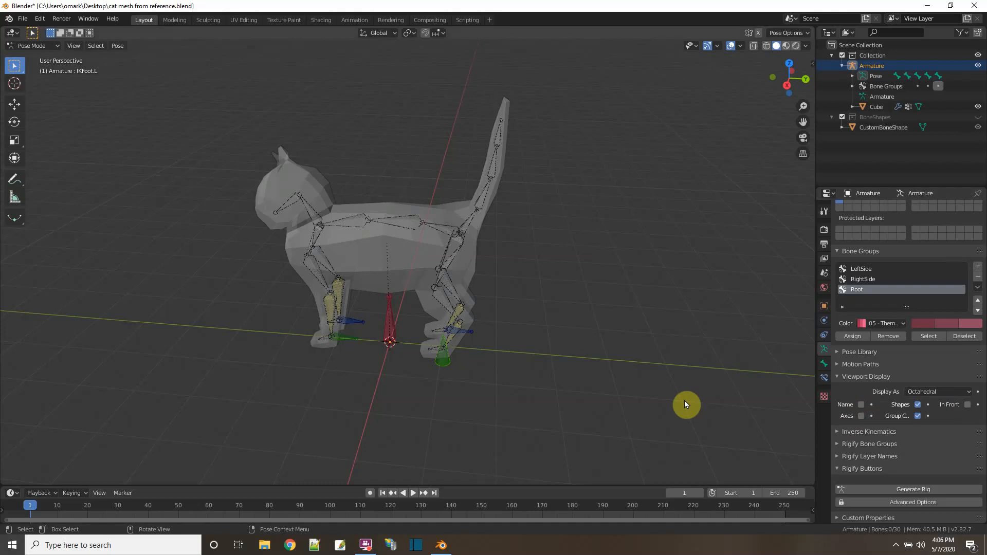
pyautogui.press('g')
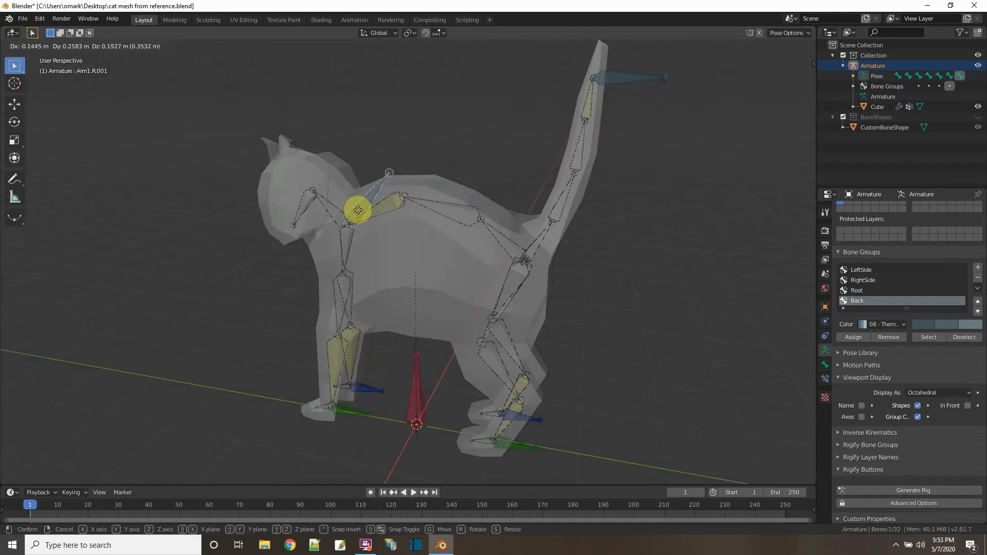
pyautogui.rightClick(358, 210)
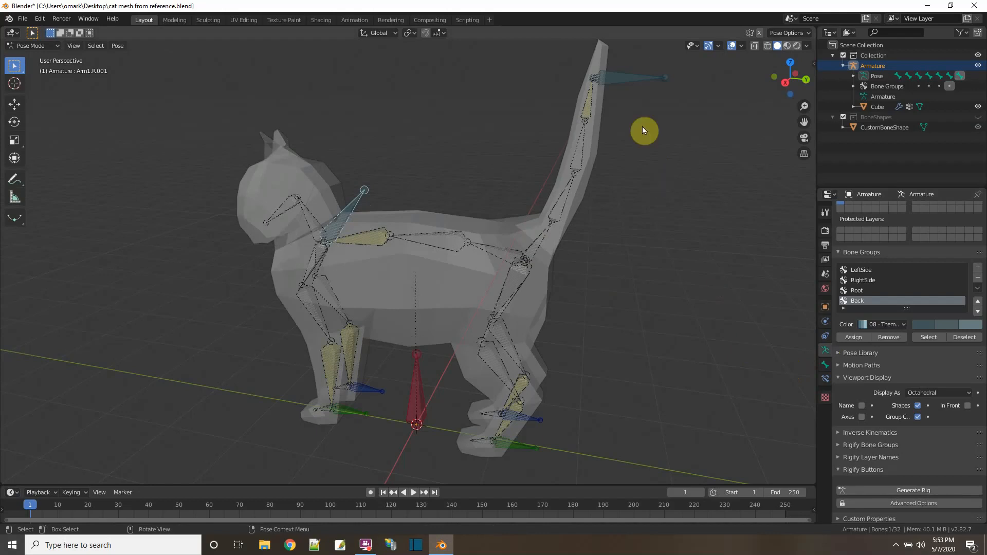
# Create a pose library for the armature and add the current pose of all bones as a new entry
pyautogui.click(837, 353)
pyautogui.press('a')
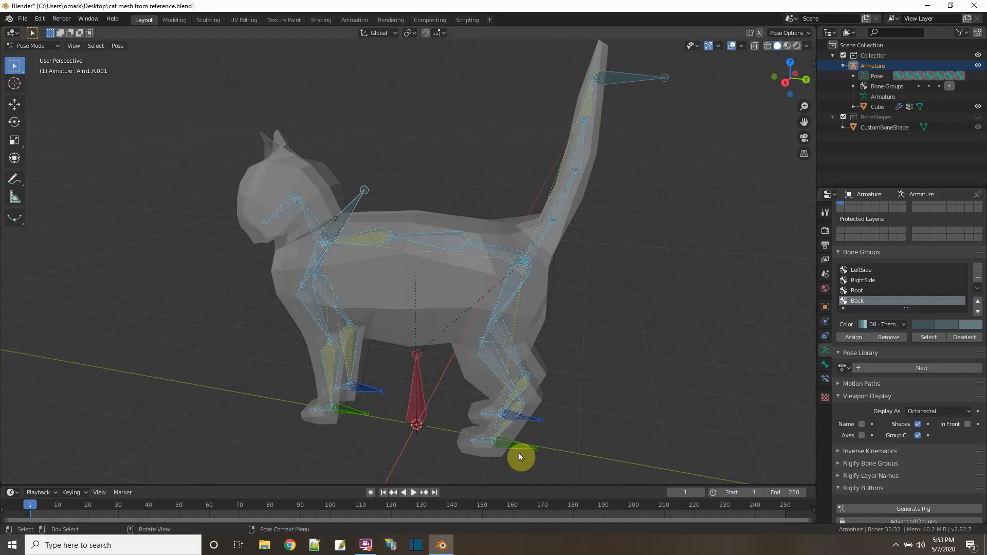
pyautogui.click(879, 368)
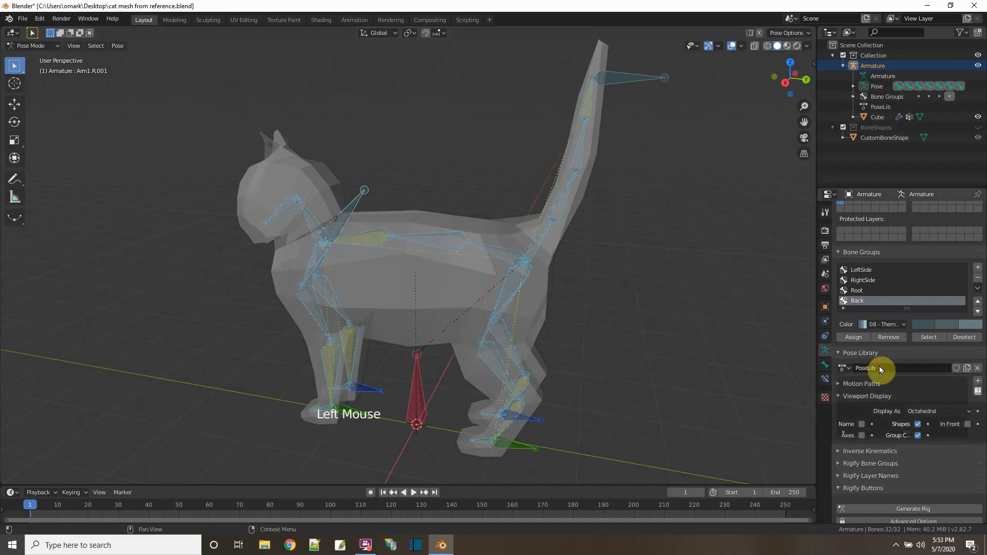
pyautogui.click(977, 385)
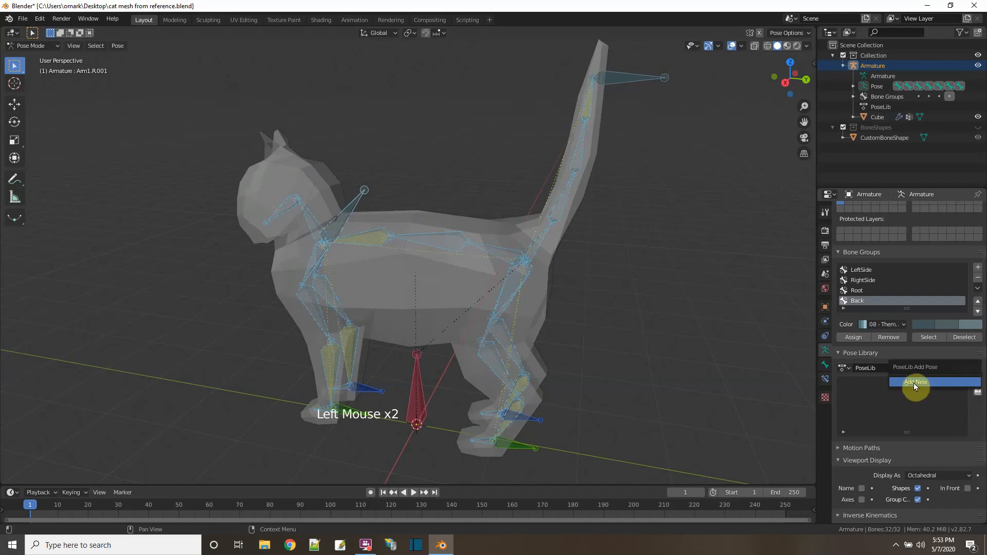
pyautogui.click(914, 384)
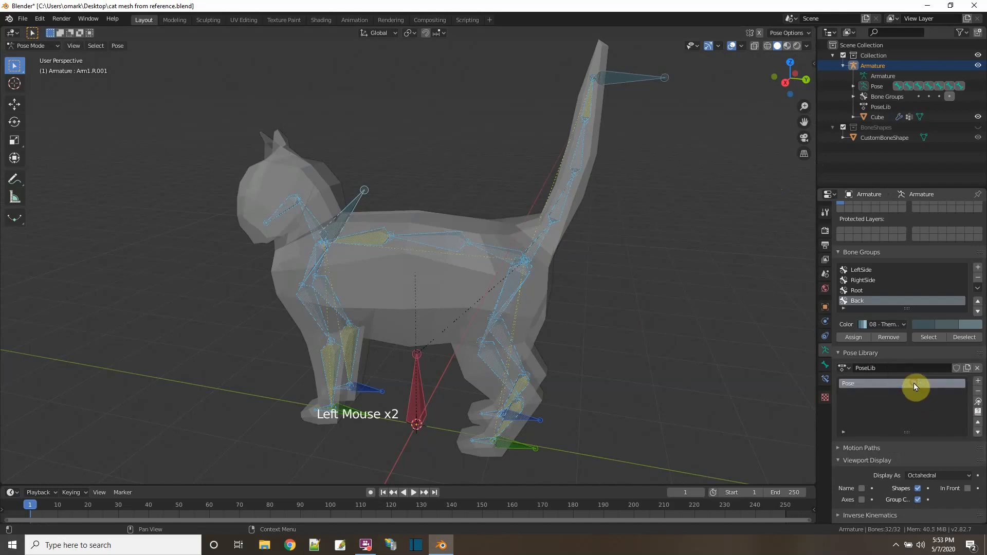
# Rename the new pose in the library Original
pyautogui.doubleClick(847, 383)
pyautogui.write('Origi')
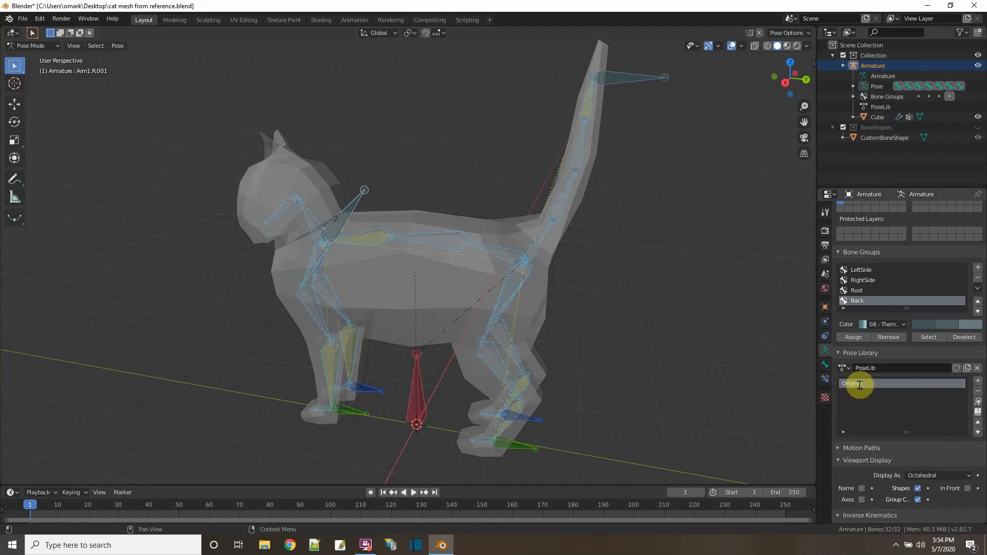
pyautogui.write('nal')
pyautogui.press('Return')
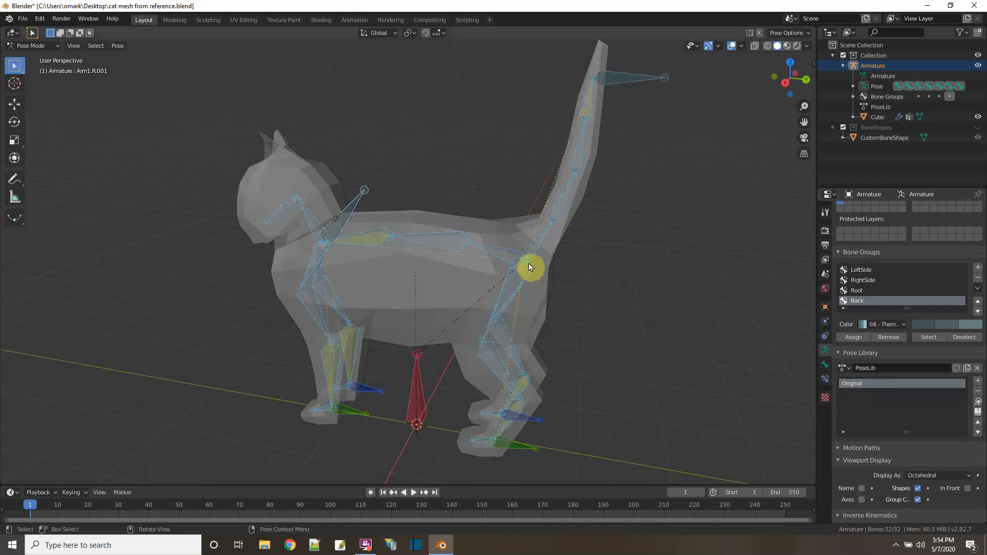
# Raise the cat's front body by moving the back control bone Arm1.R.001 about -0.93 m in X, 1.09 m in Y and 1.8 m in Z
pyautogui.click(417, 355)
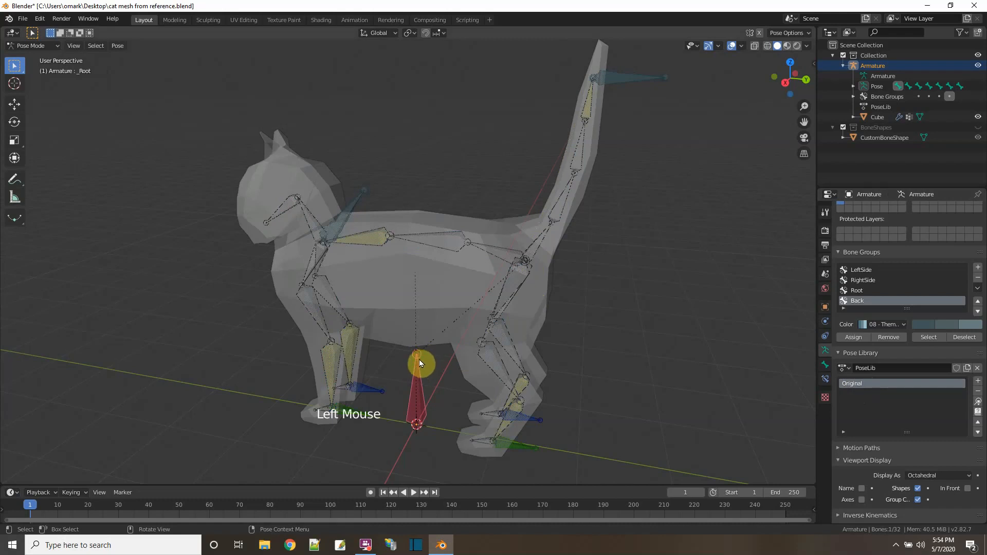
pyautogui.click(335, 226)
pyautogui.scroll(-4, 399, 224)
pyautogui.scroll(1, 397, 236)
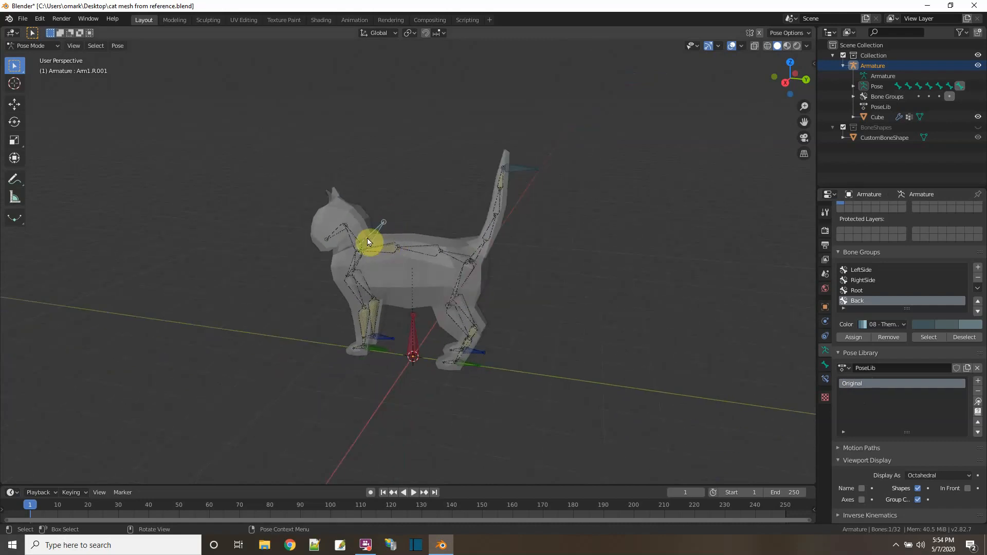
pyautogui.press('g')
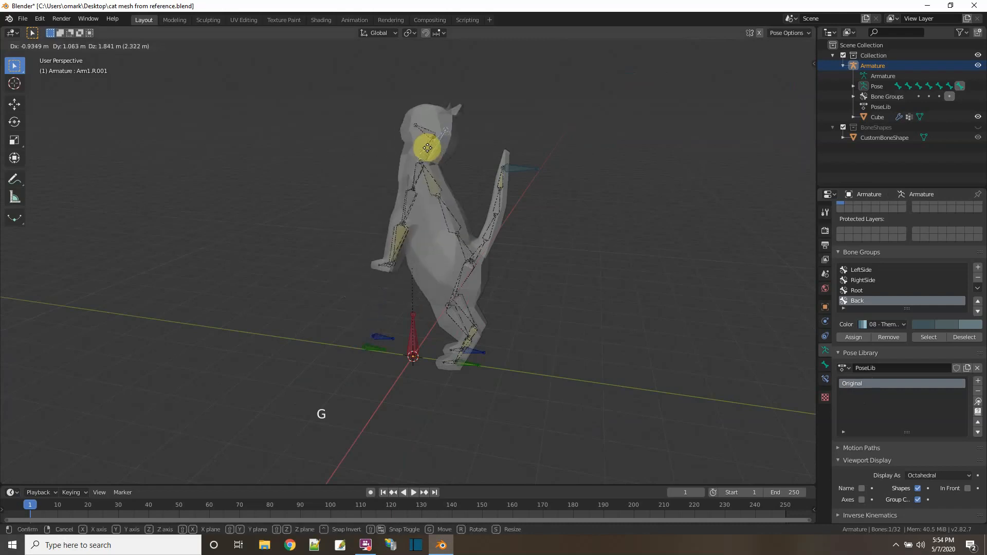
pyautogui.click(429, 154)
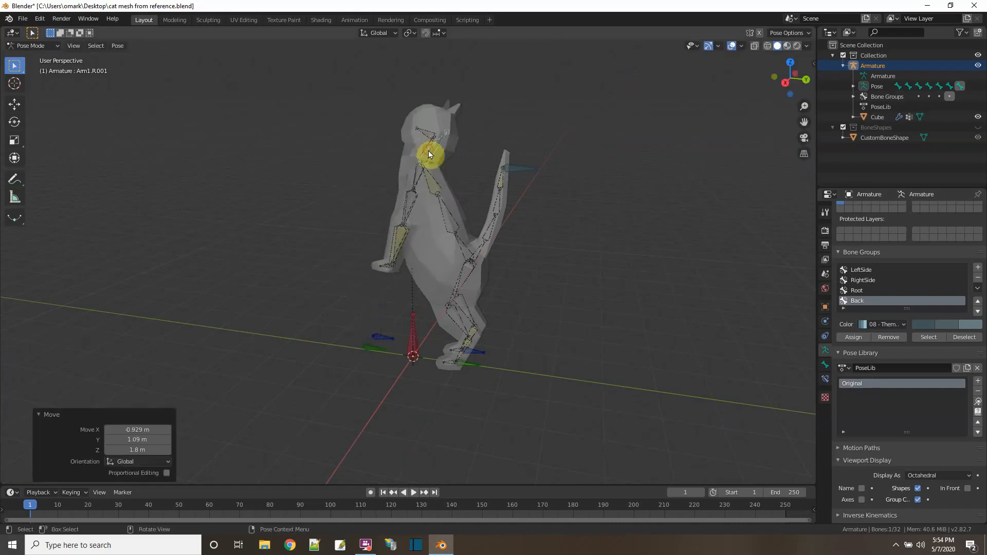
# Rotate the _Root bone about 17° to tilt the cat's body backward
pyautogui.click(413, 323)
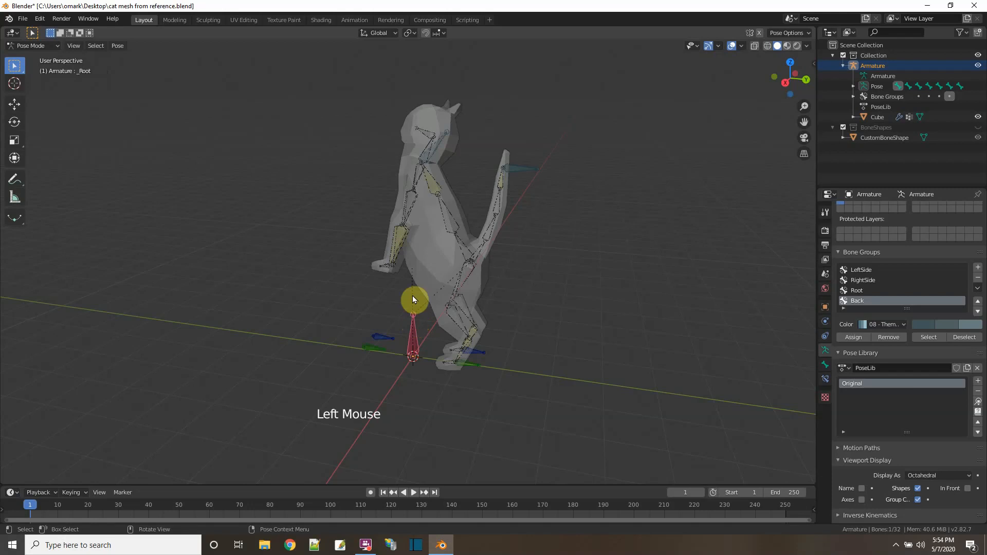
pyautogui.press('r')
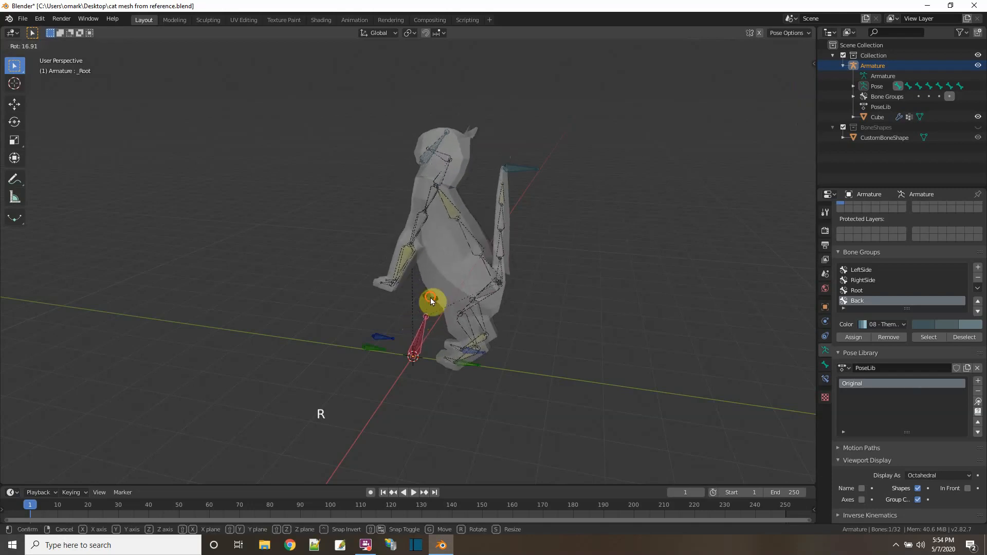
pyautogui.click(431, 301)
# Move the back control bone Arm1.R.001 further up and toward the tail to straighten the upright torso
pyautogui.click(437, 146)
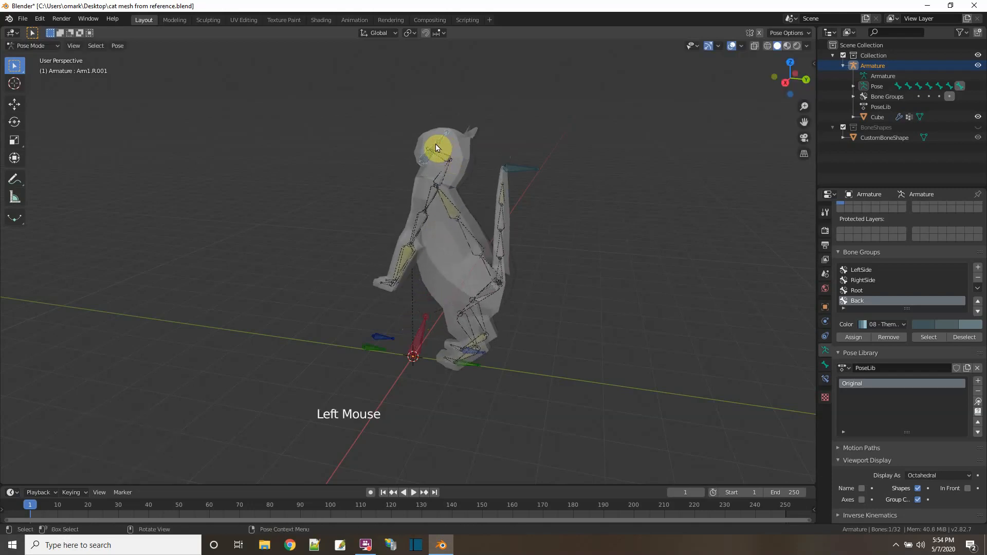
pyautogui.press('g')
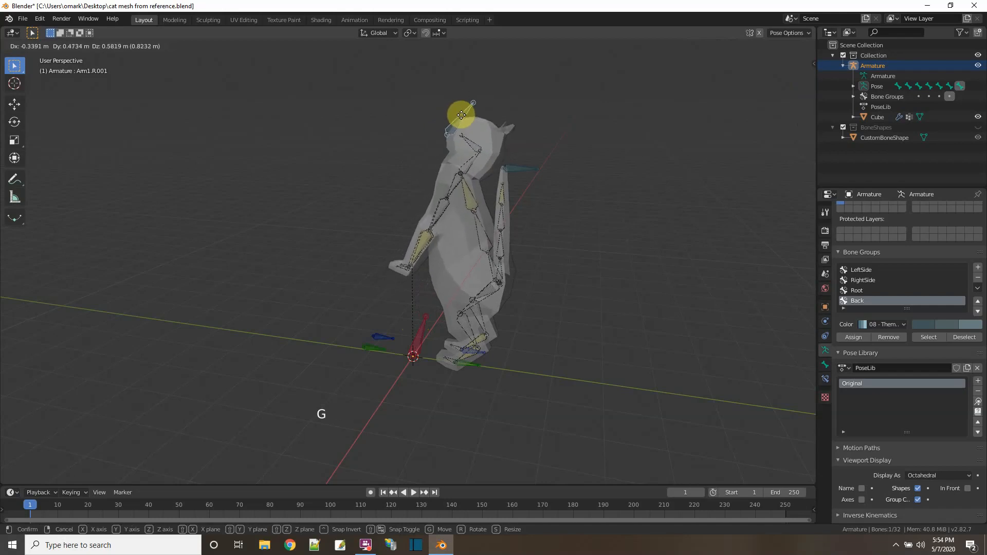
pyautogui.click(468, 124)
# Move the tail control bone Tail4.001 about 2 m down and away from the body to lower the cat's tail
pyautogui.scroll(2, 469, 128)
pyautogui.moveTo(469, 128); pyautogui.dragTo(538, 338, button='middle')
pyautogui.click(543, 137)
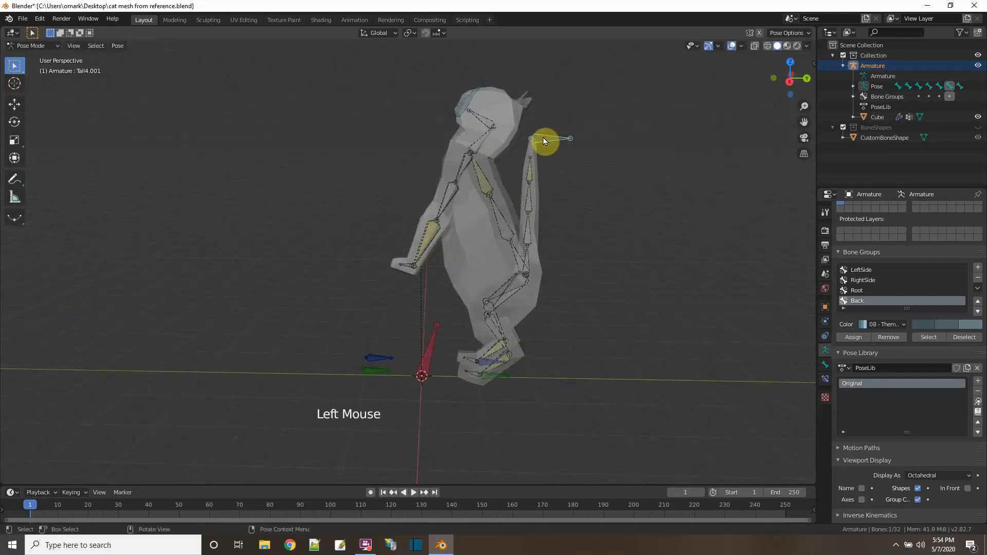
pyautogui.press('g')
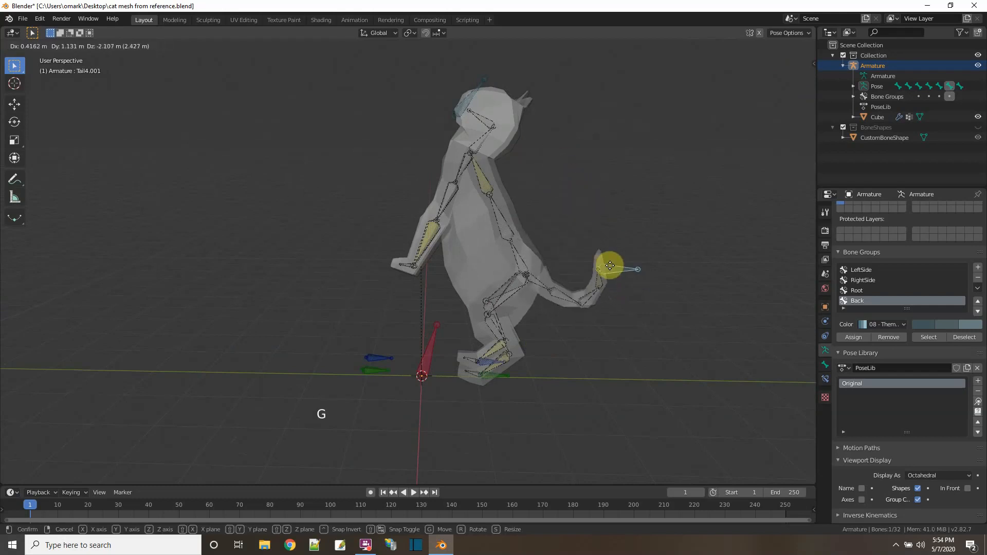
pyautogui.click(618, 260)
# Move both front paw IK control bones up and back toward the cat's upright torso
pyautogui.moveTo(365, 332); pyautogui.dragTo(390, 387)
pyautogui.press('g')
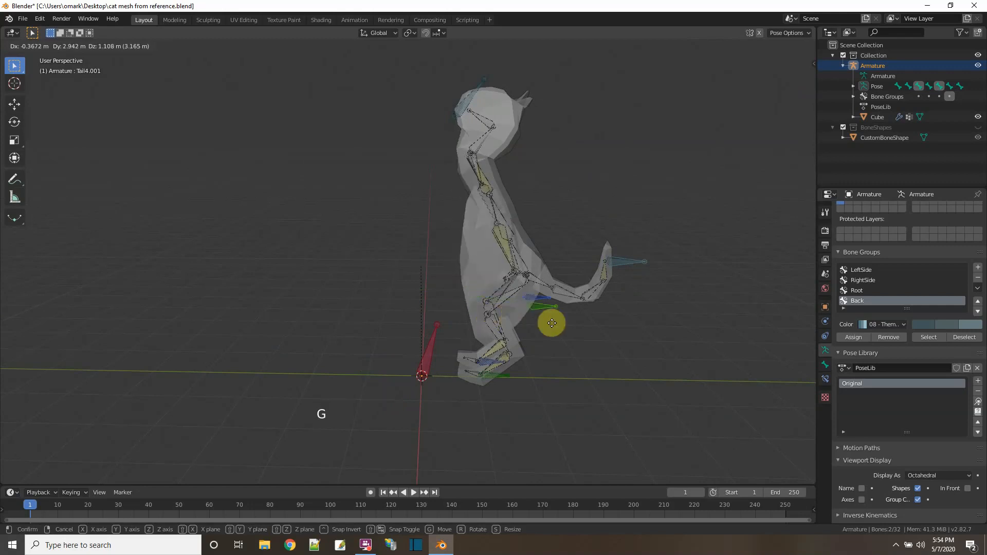
pyautogui.click(459, 336)
# Rotate the Neck bone about -59° in the side view to tip the cat's head forward
pyautogui.click(483, 142)
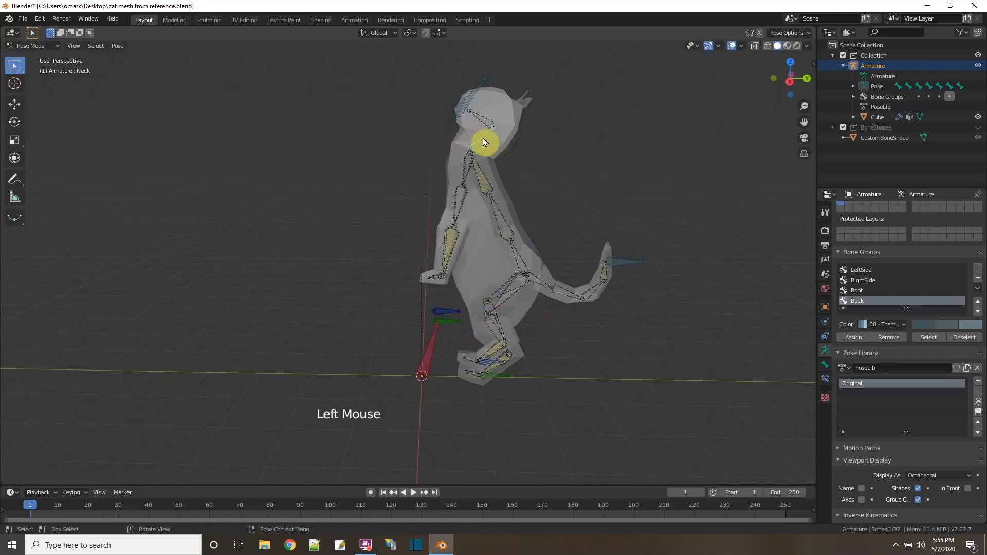
pyautogui.press('r')
pyautogui.click(463, 135)
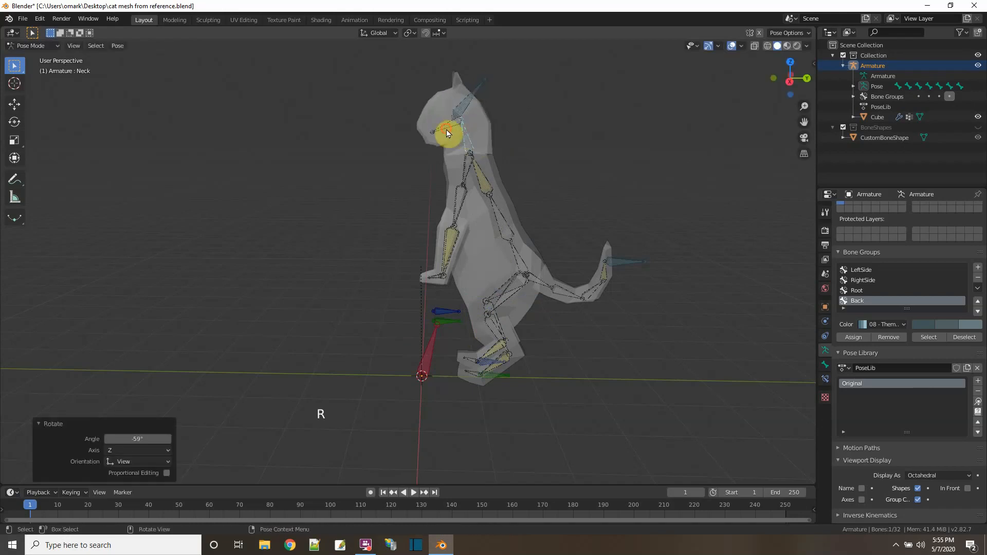
pyautogui.click(446, 129)
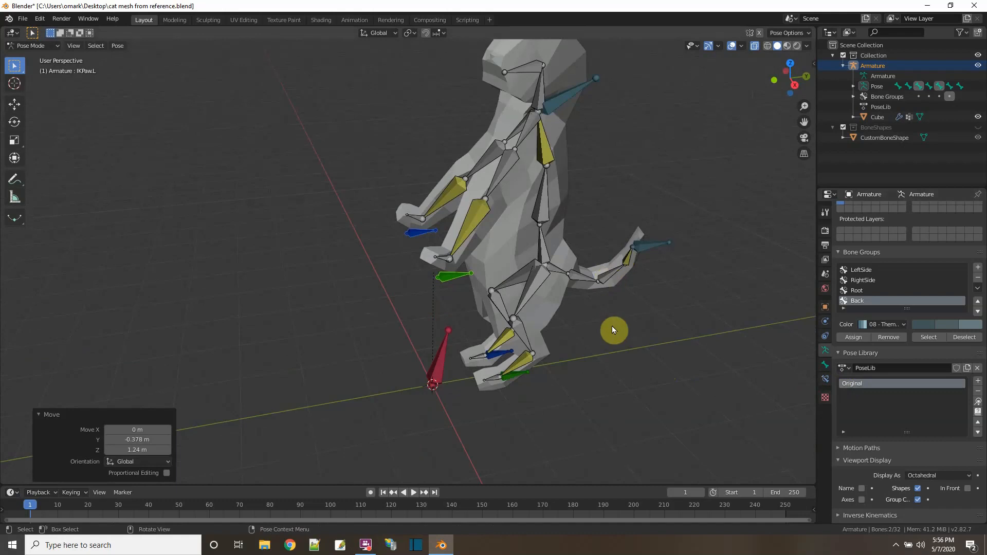
# Store the current pose of all bones in the pose library as a new pose named Stand
pyautogui.press('a')
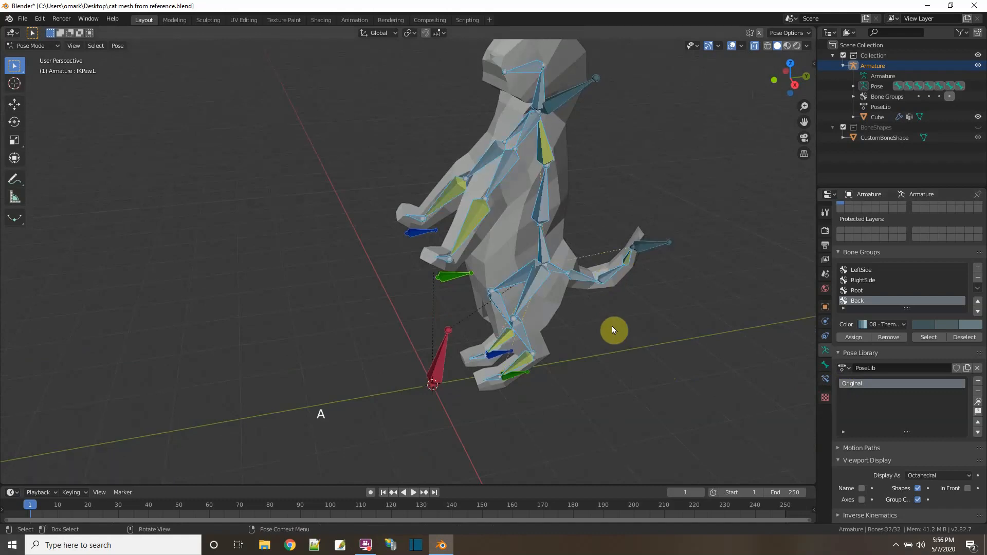
pyautogui.click(978, 381)
pyautogui.click(937, 379)
pyautogui.click(848, 400)
pyautogui.doubleClick(847, 395)
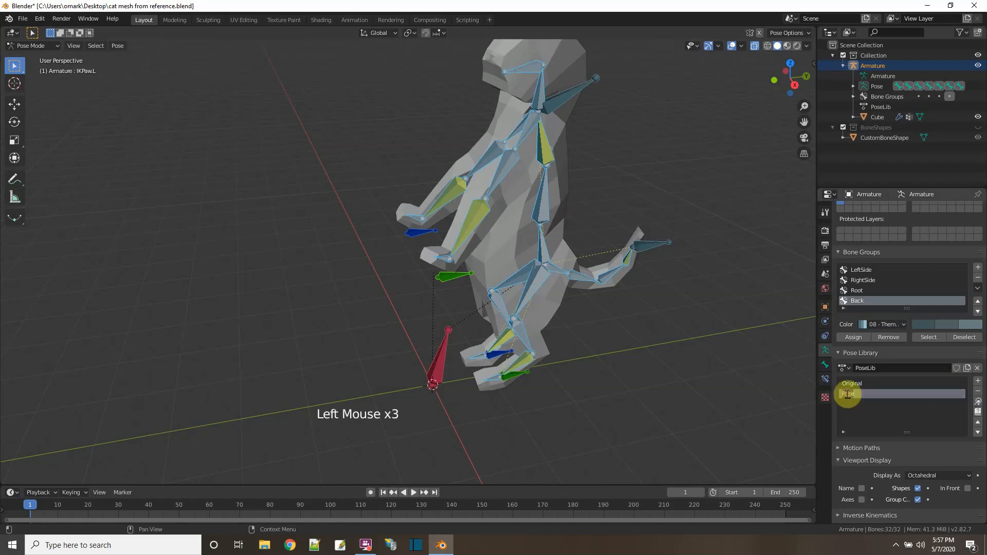
pyautogui.write('Stand')
pyautogui.press('Return')
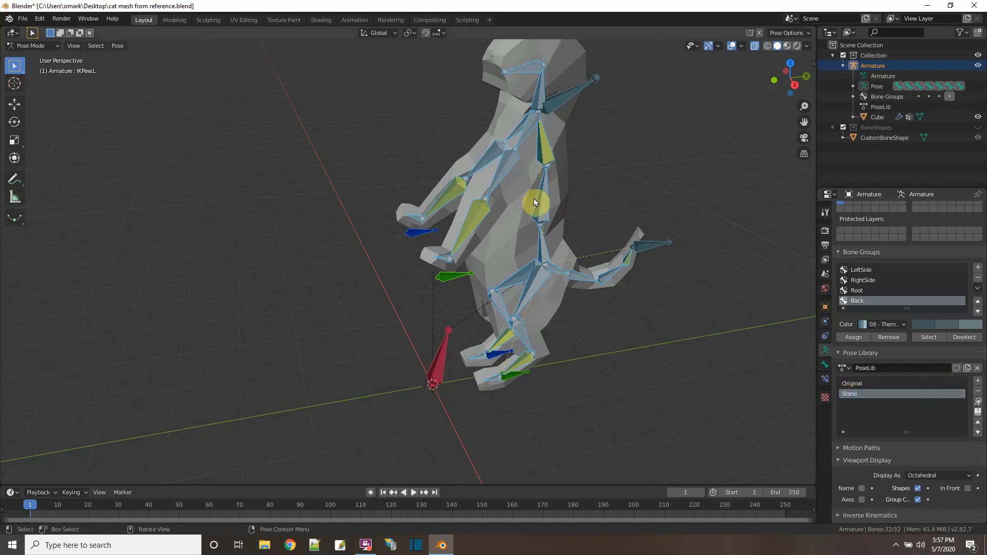
# Deselect all bones and apply the stored library poses Original and Stand to the cat, one after the other
pyautogui.click(661, 351)
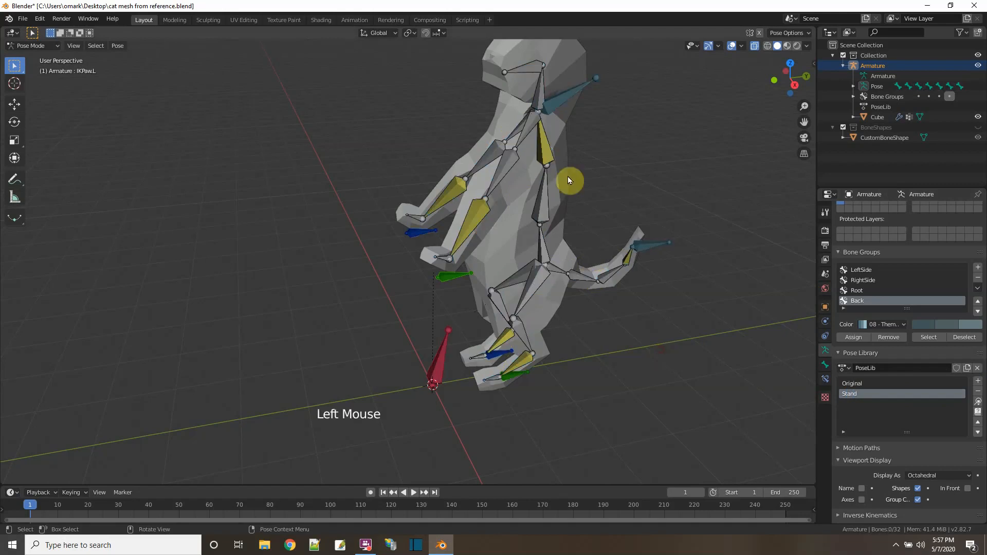
pyautogui.click(868, 384)
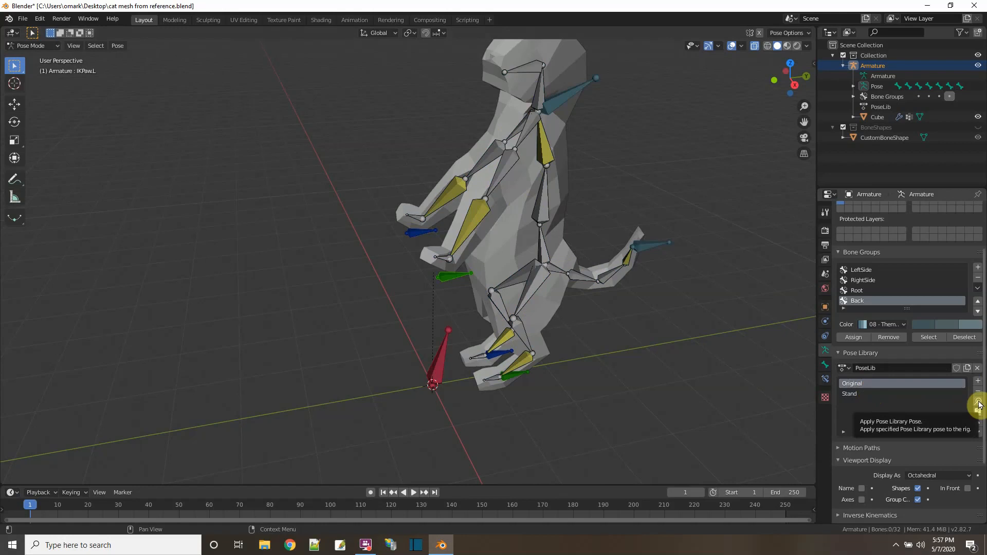
pyautogui.click(978, 403)
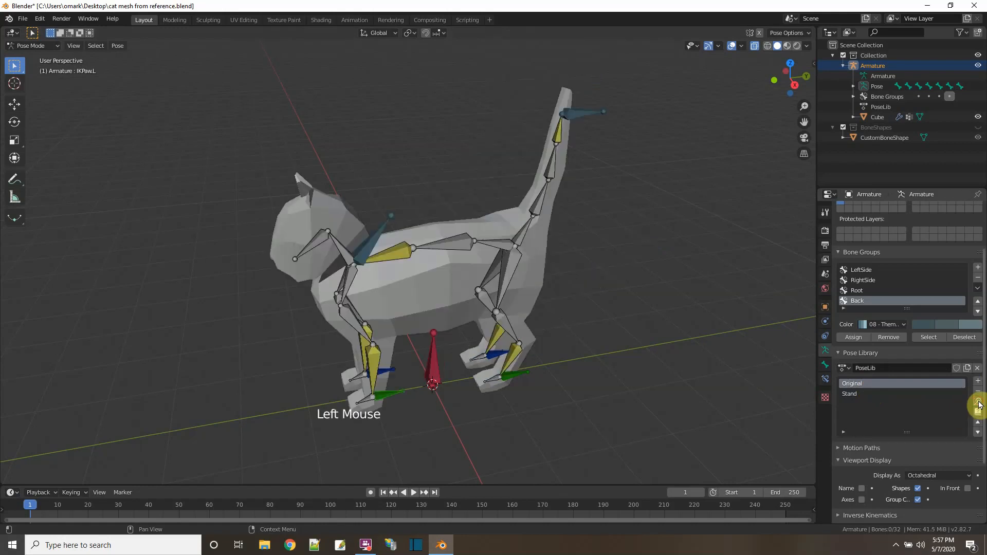
pyautogui.click(854, 392)
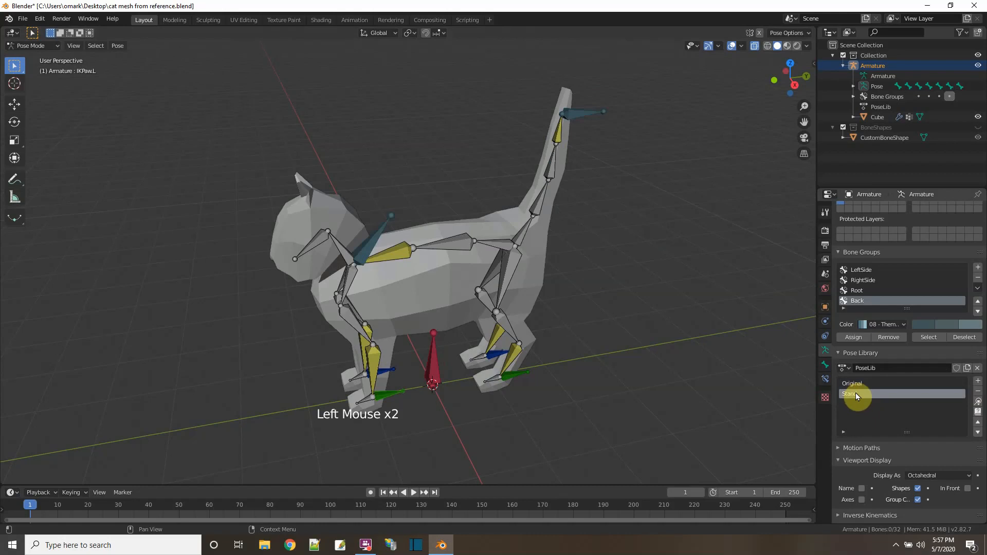
pyautogui.click(978, 403)
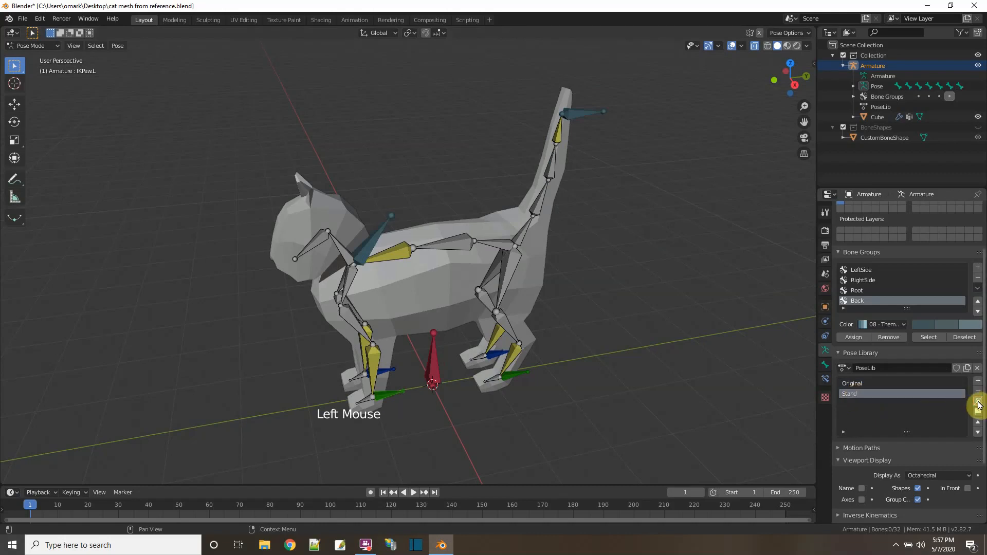